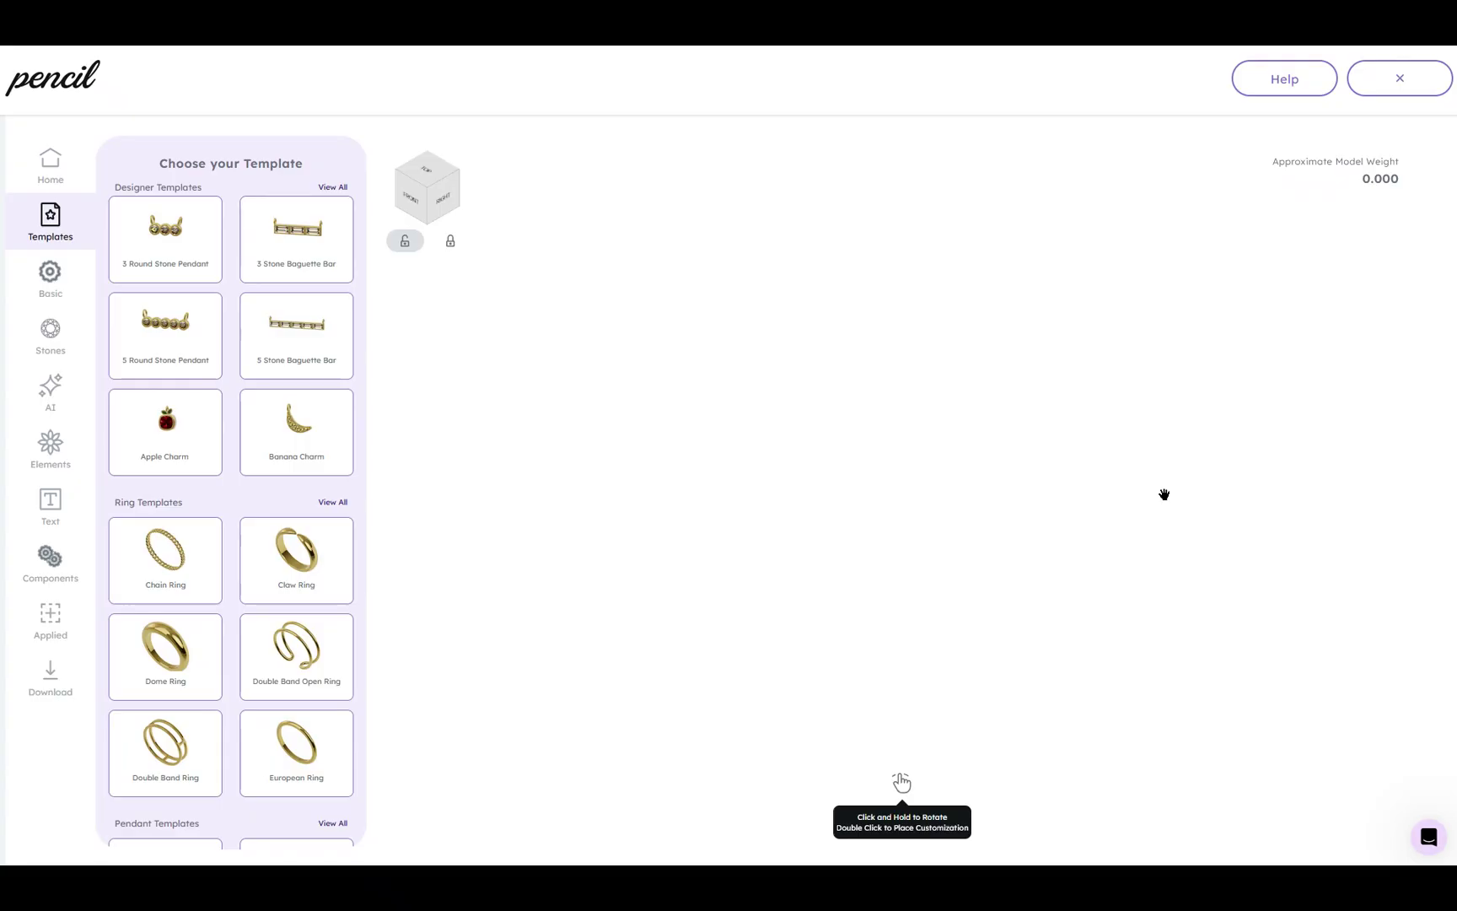
- Start adding a faceted stone with the Emerald shape in the 6.0 mm x 4.0 mm size
left_click(47, 344)
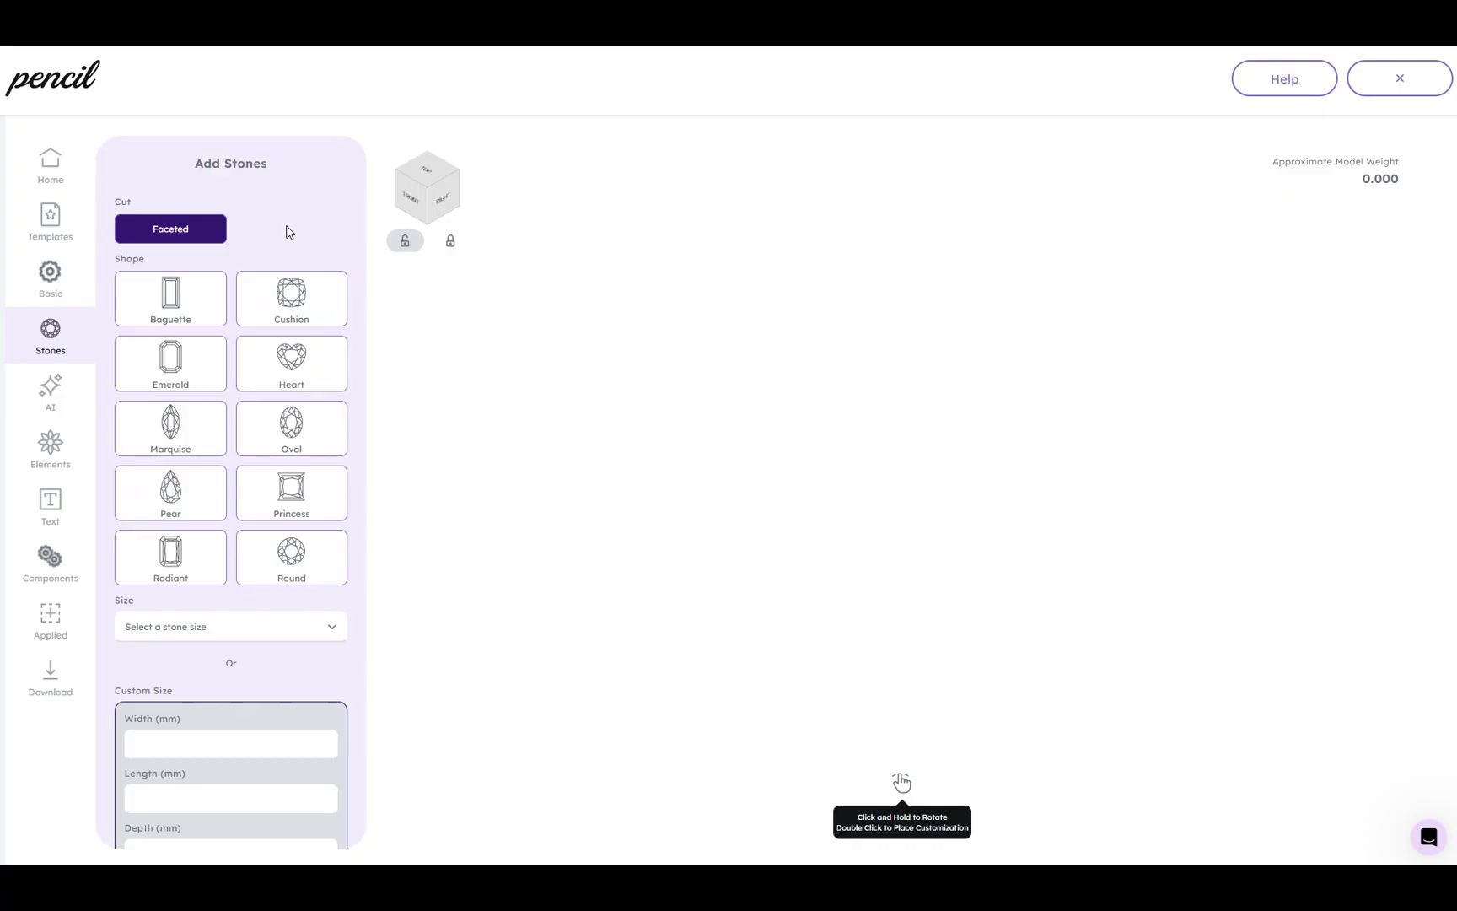
left_click(174, 376)
scroll(228, 367, "down", 4)
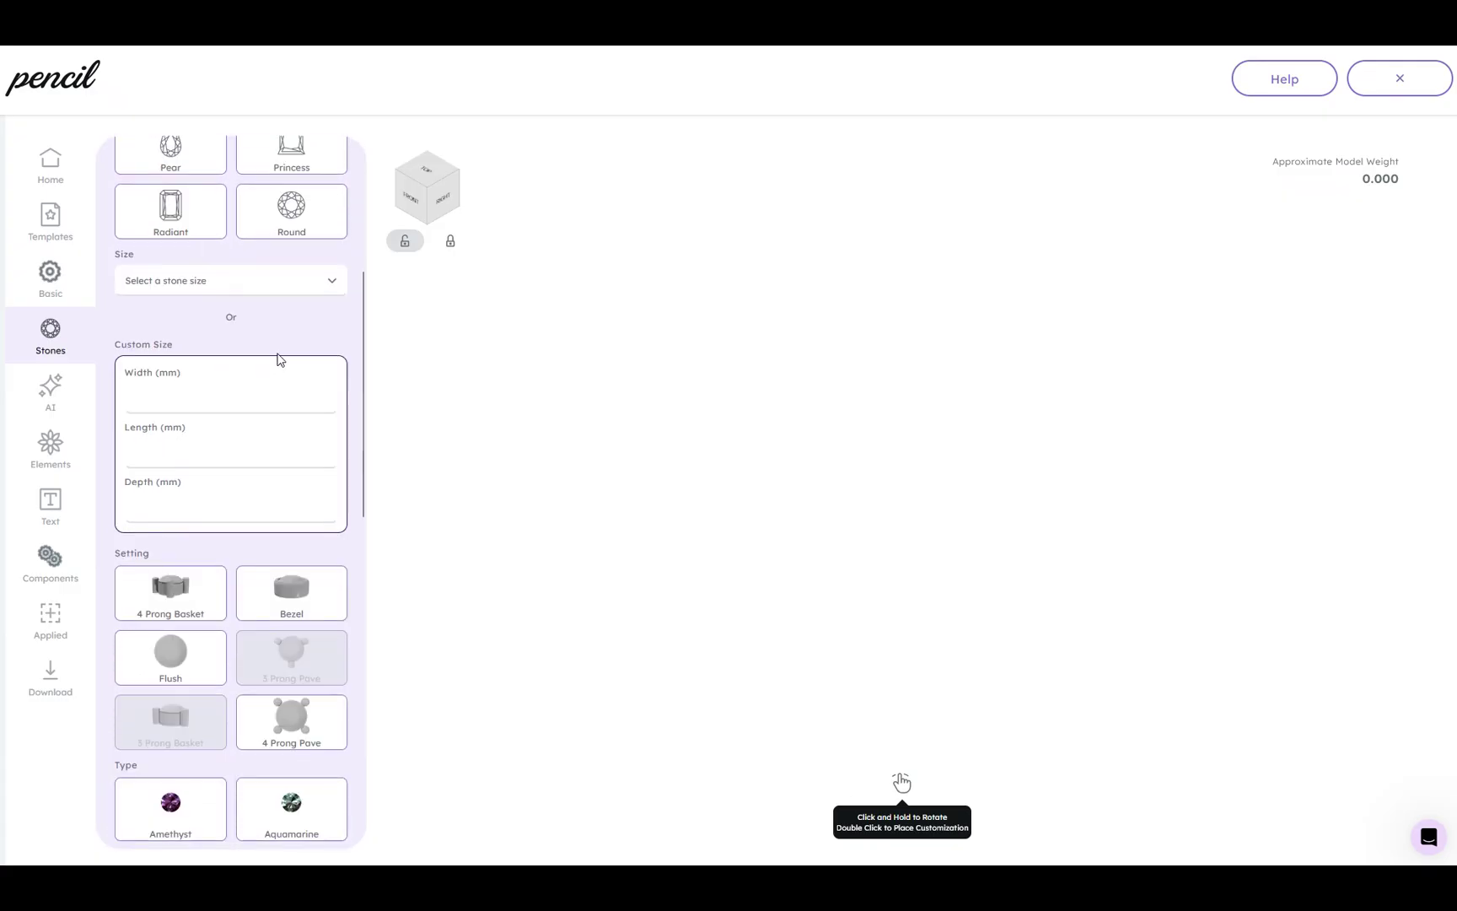
left_click(293, 287)
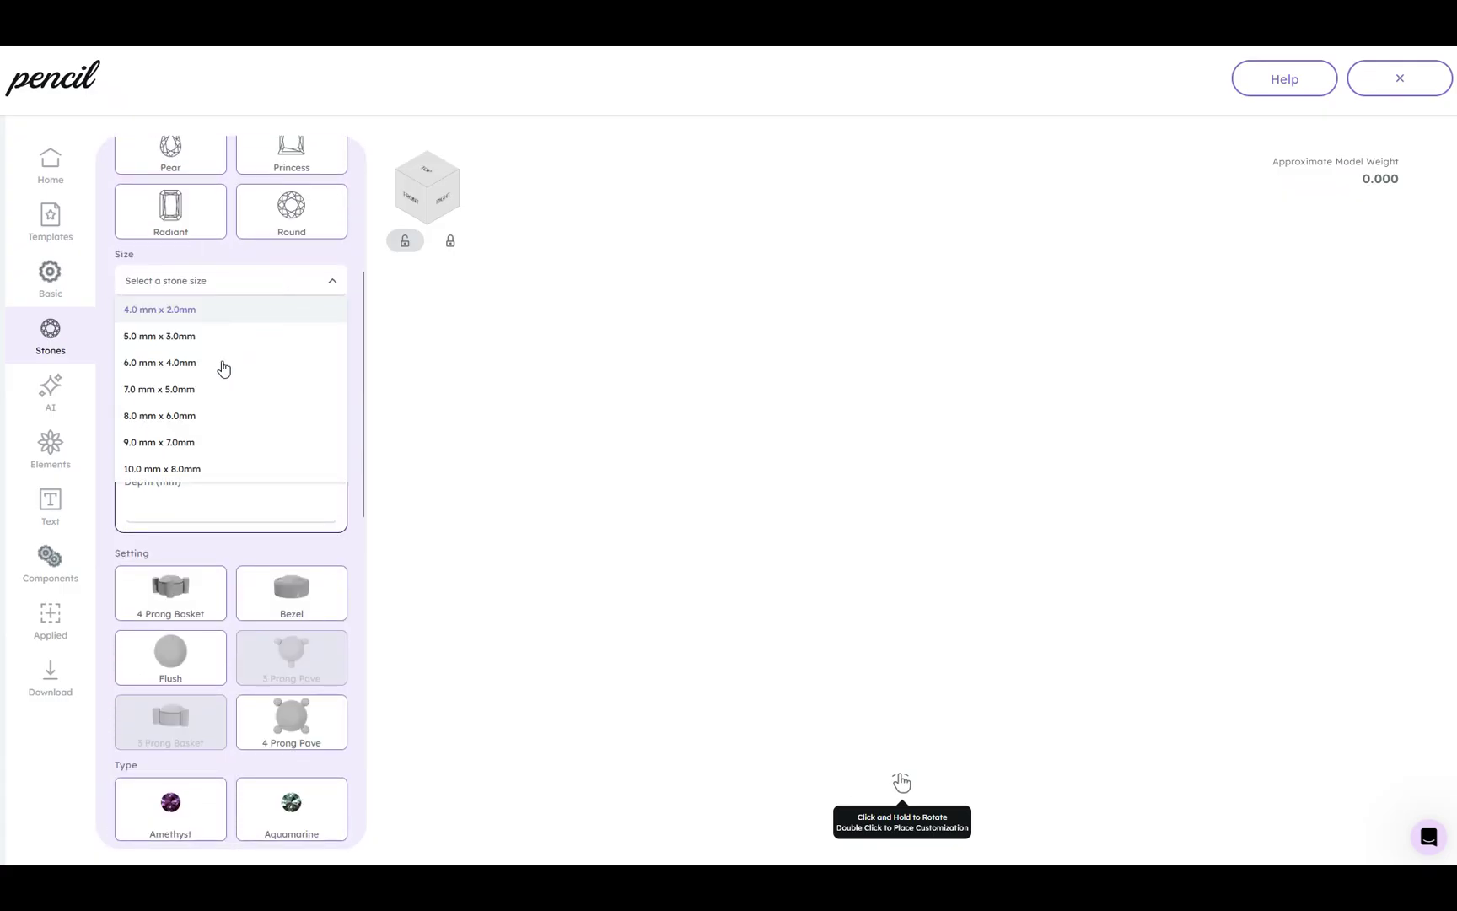
left_click(198, 370)
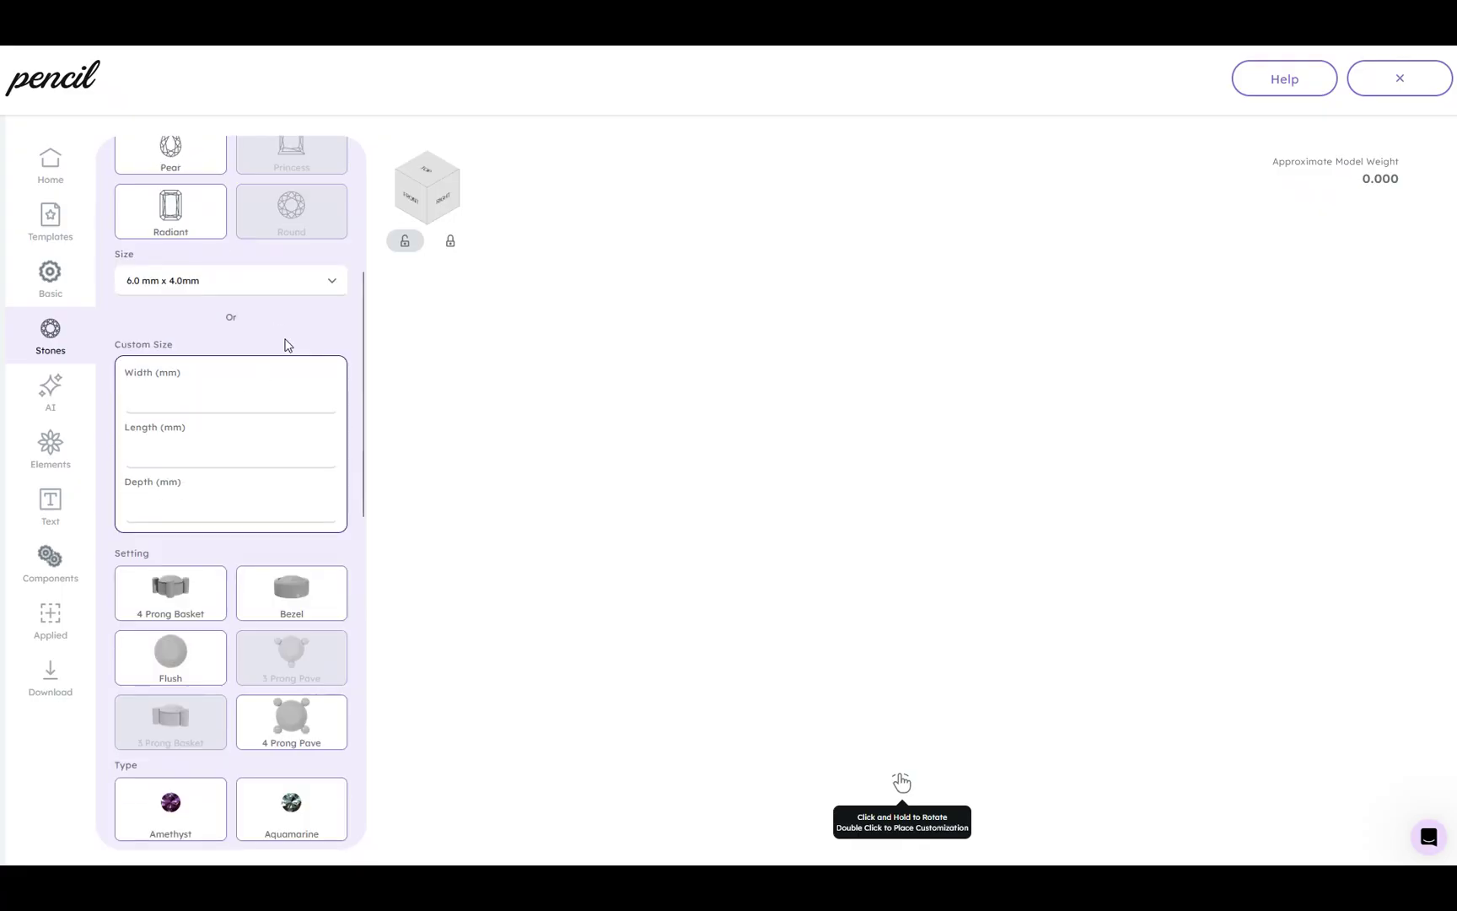
- Give the stone a 4 Prong Basket setting and the Emerald type, and place it at the centre of the empty workspace
scroll(287, 345, "down", 1)
scroll(287, 345, "down", 1)
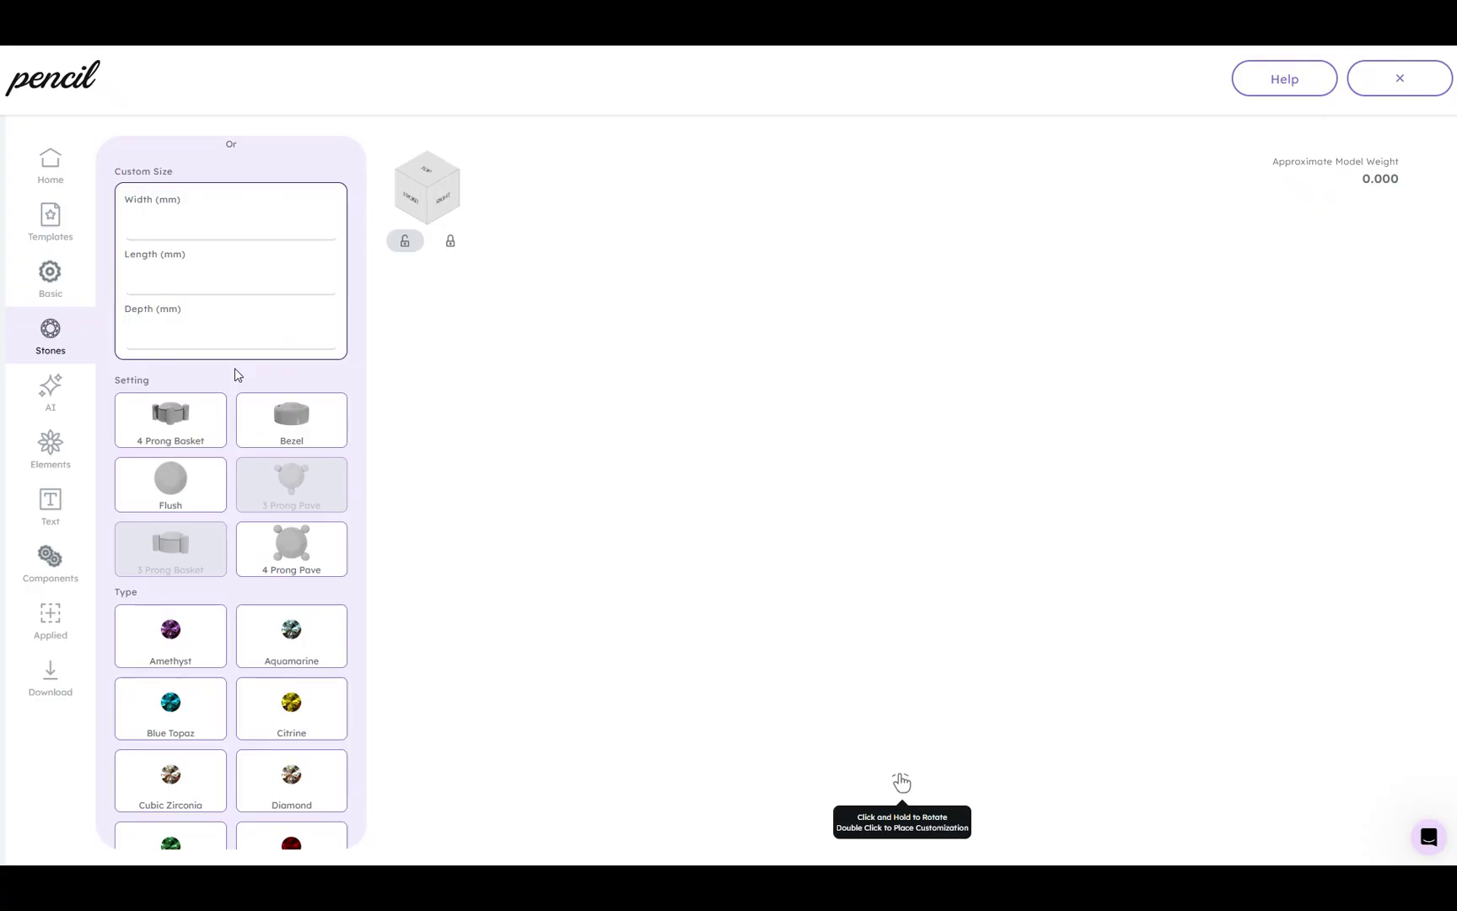
left_click(187, 426)
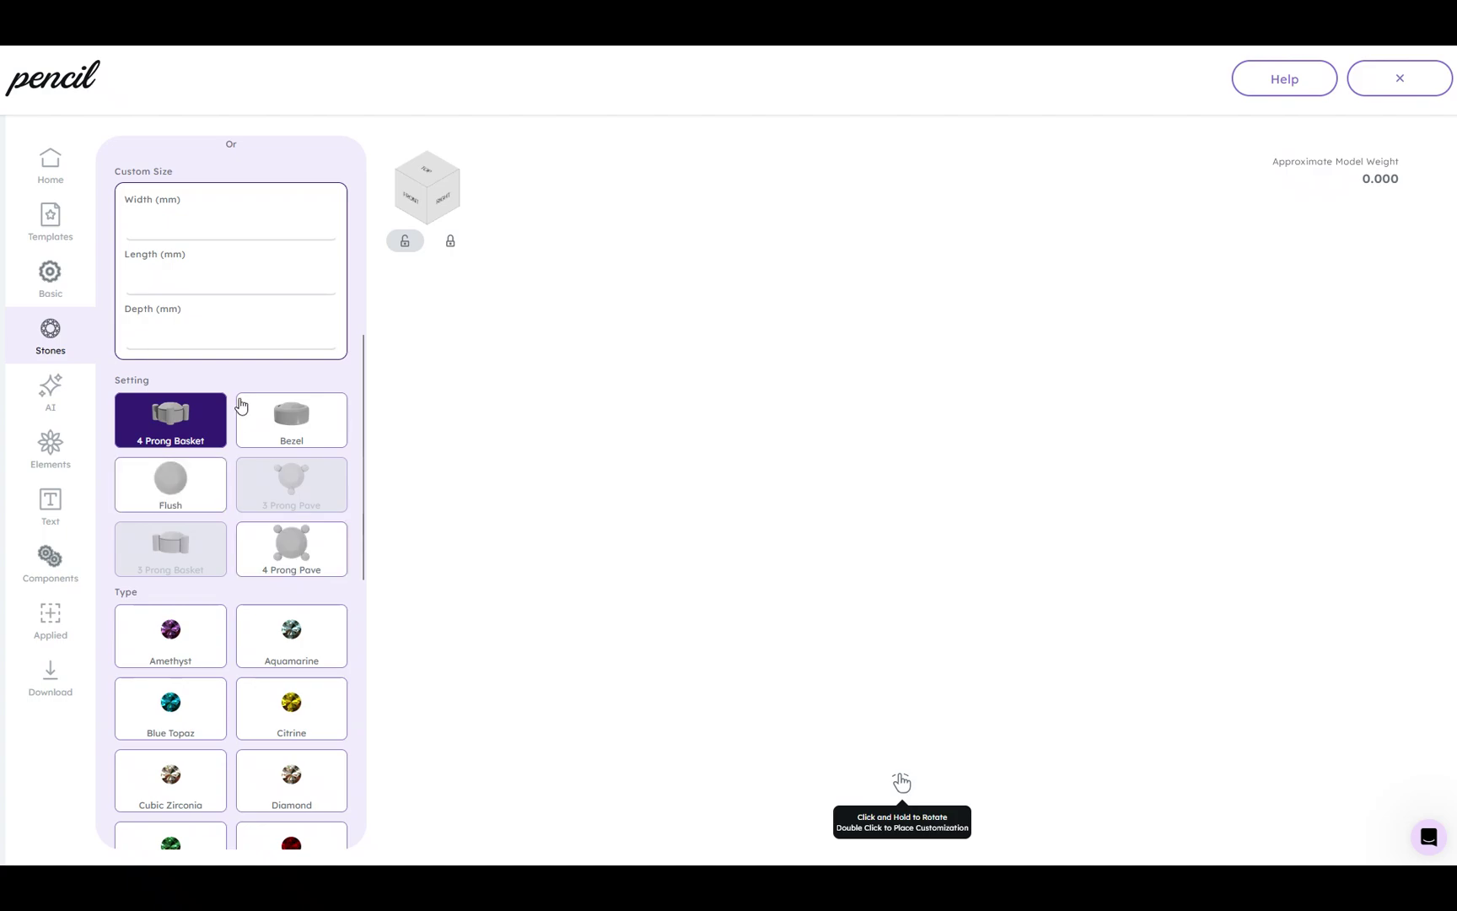
scroll(242, 485, "down", 3)
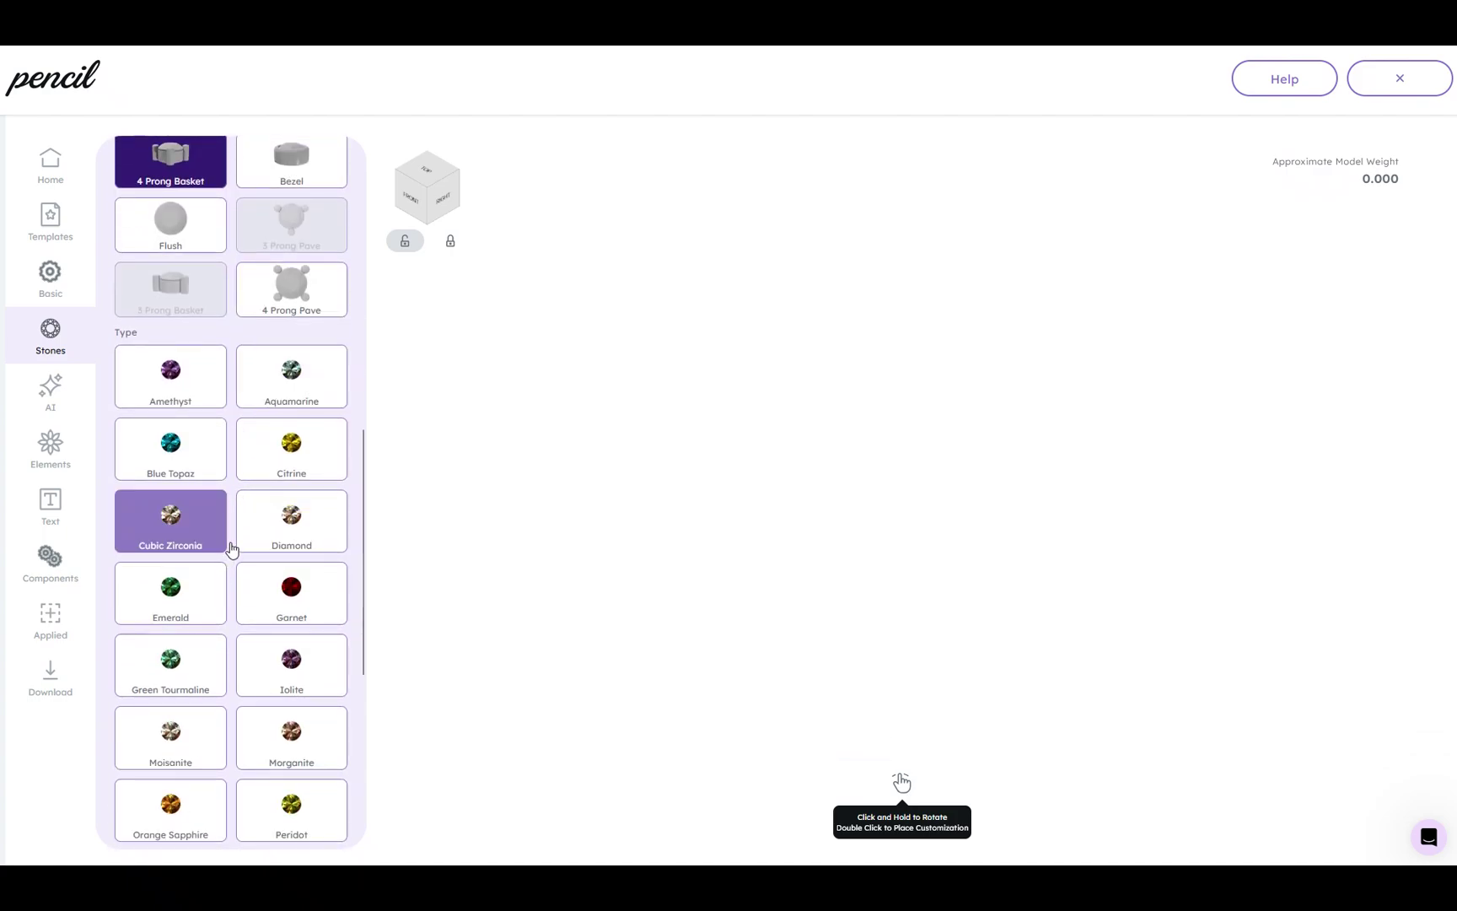
left_click(195, 605)
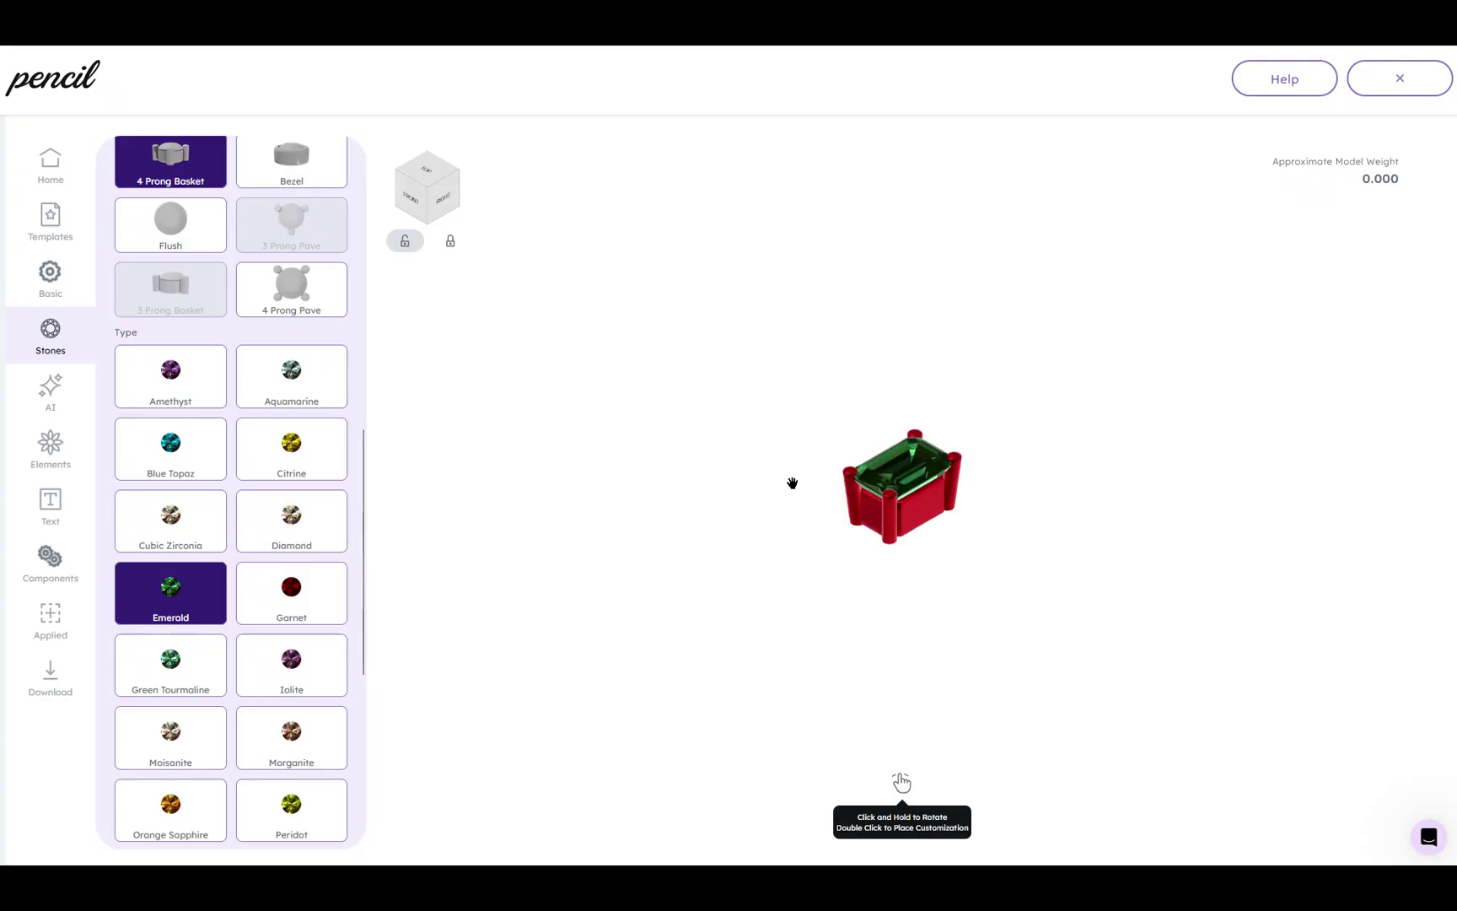
double_click(944, 522)
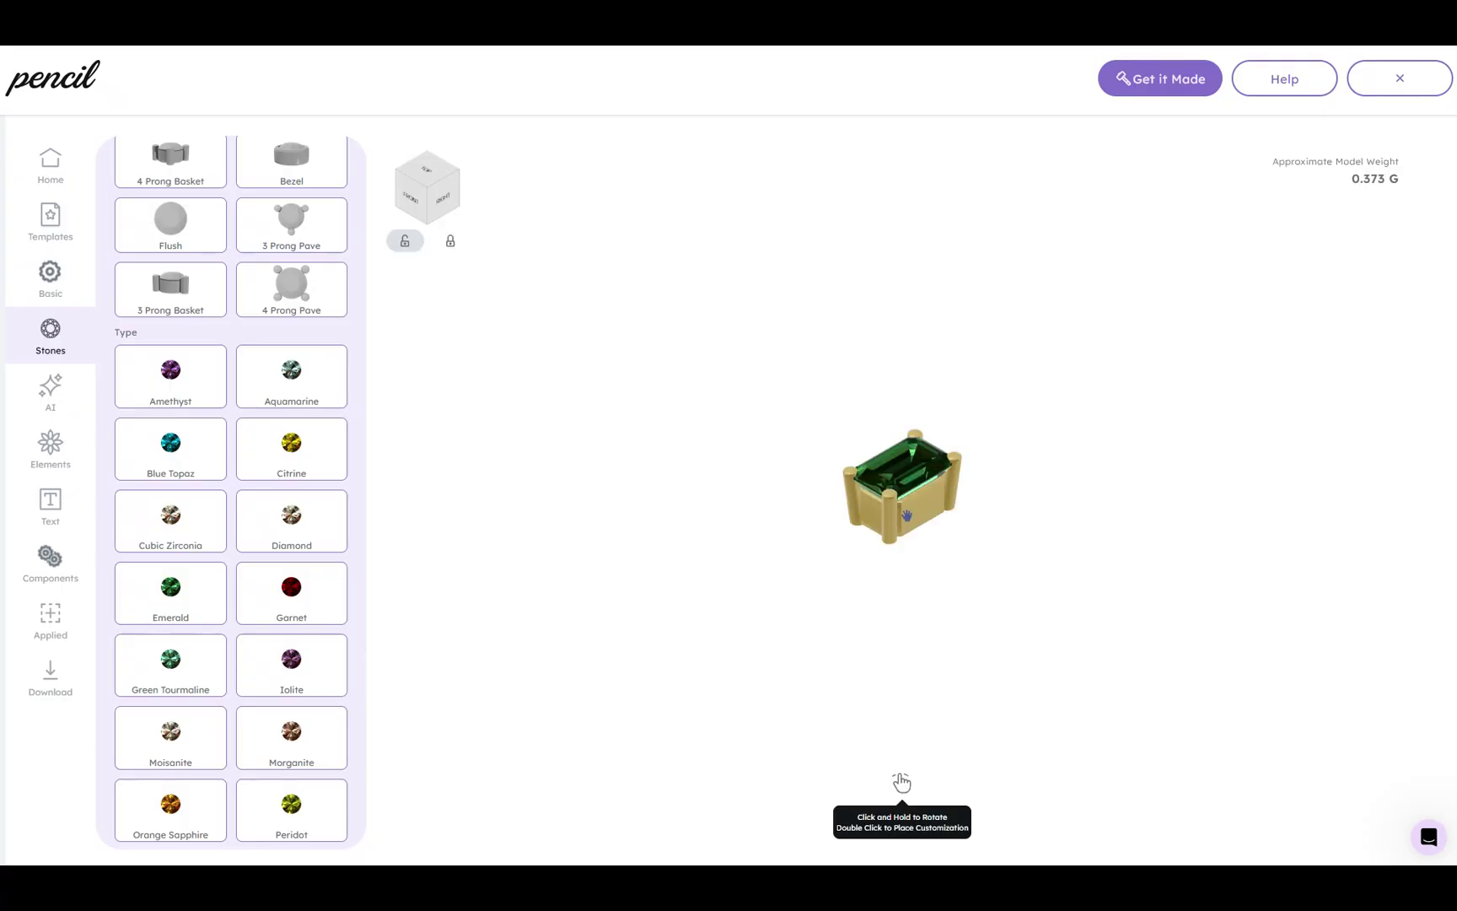
- Rotate the applied stone and basket a quarter turn in the right view so the stone stands upright facing the front, and accept the rotation
left_click(906, 515)
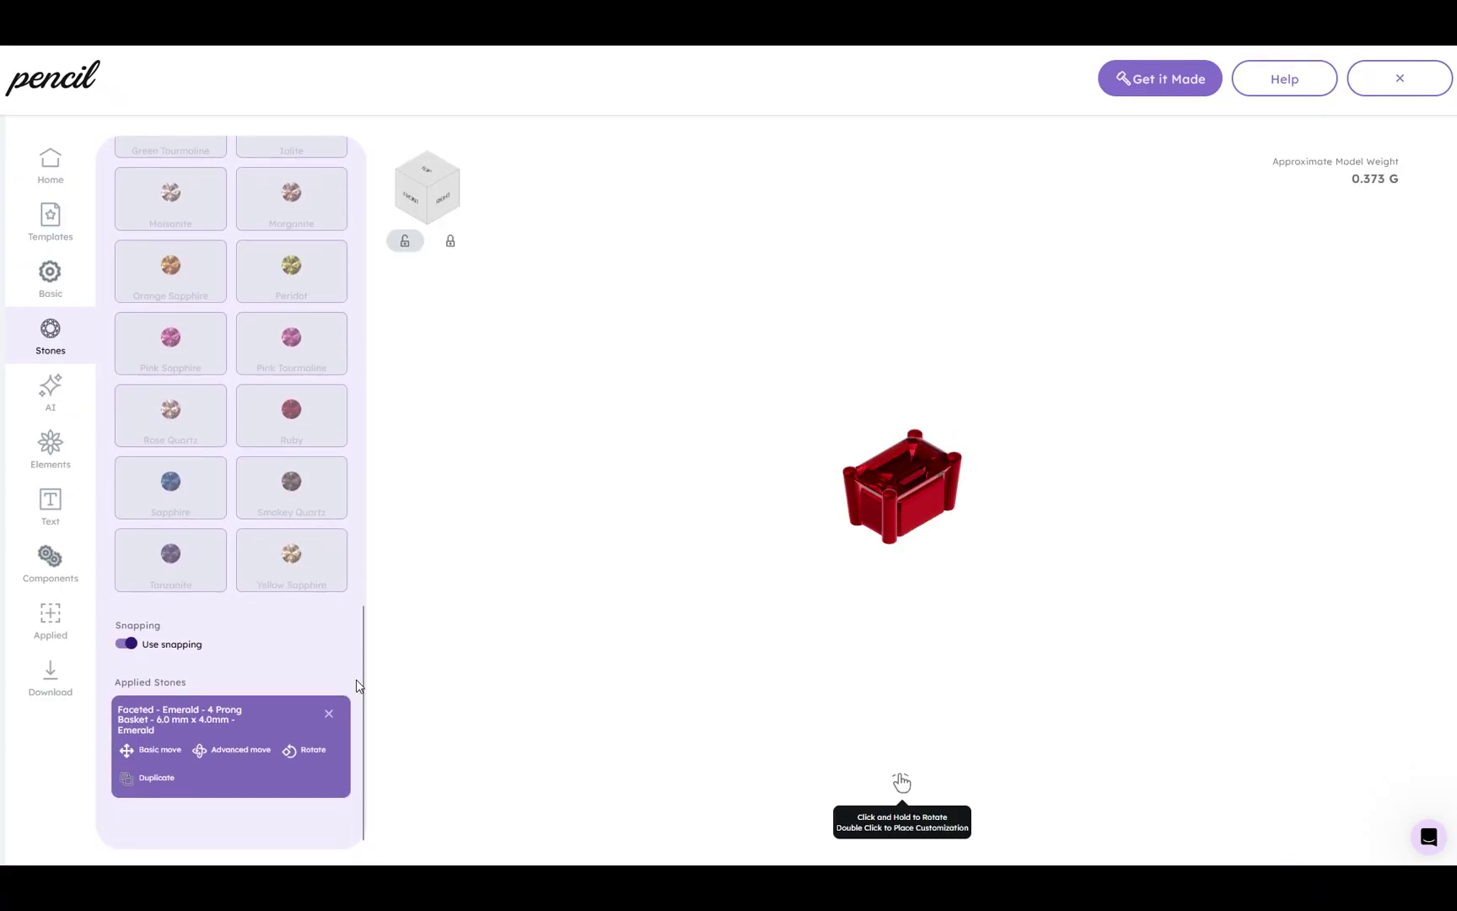
left_click(304, 753)
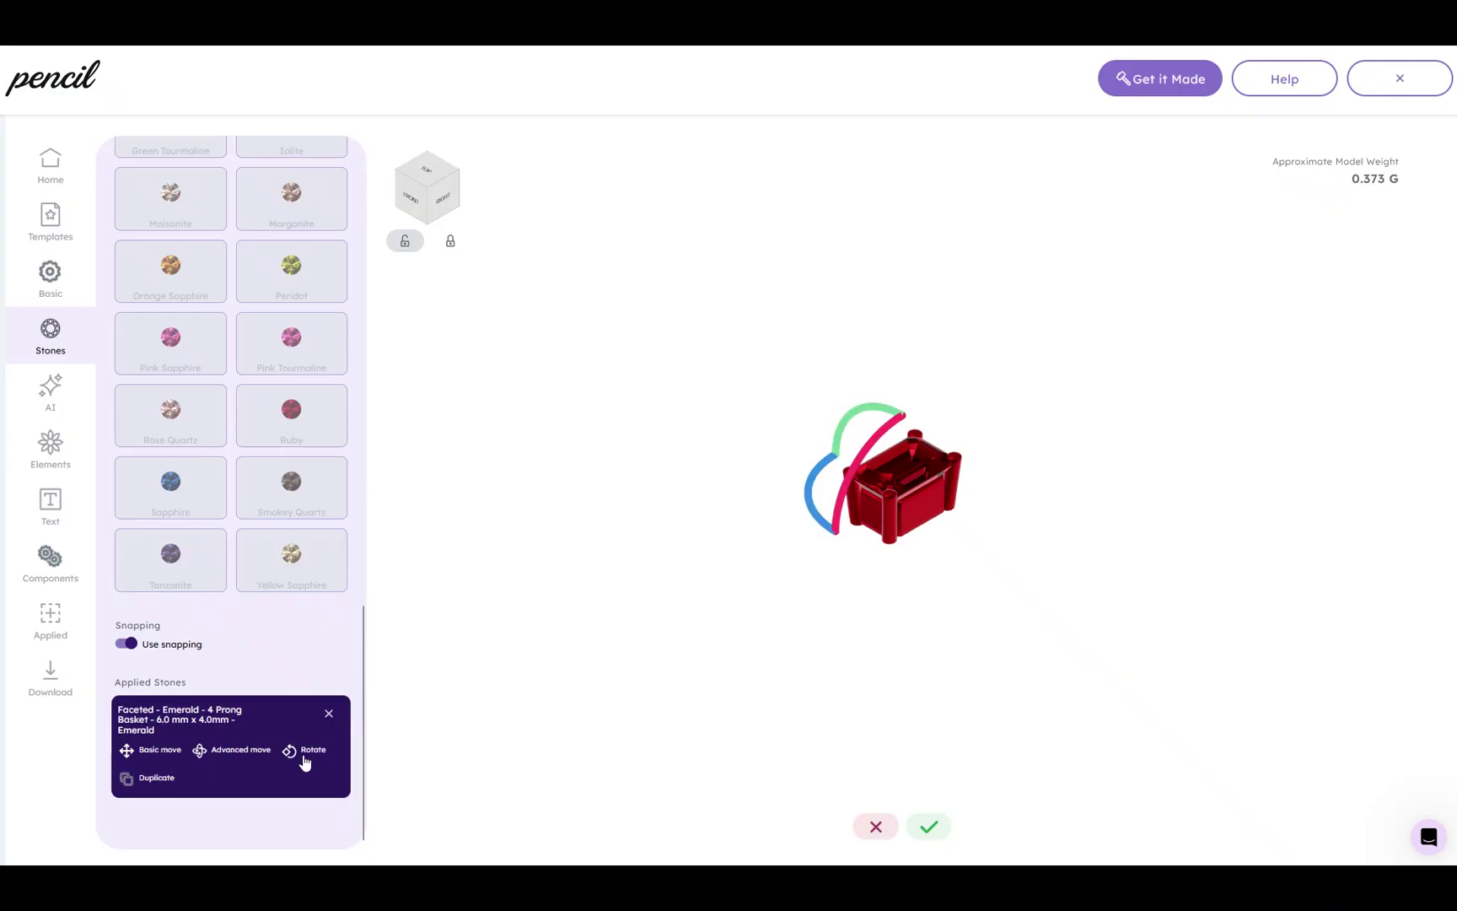
left_click(412, 197)
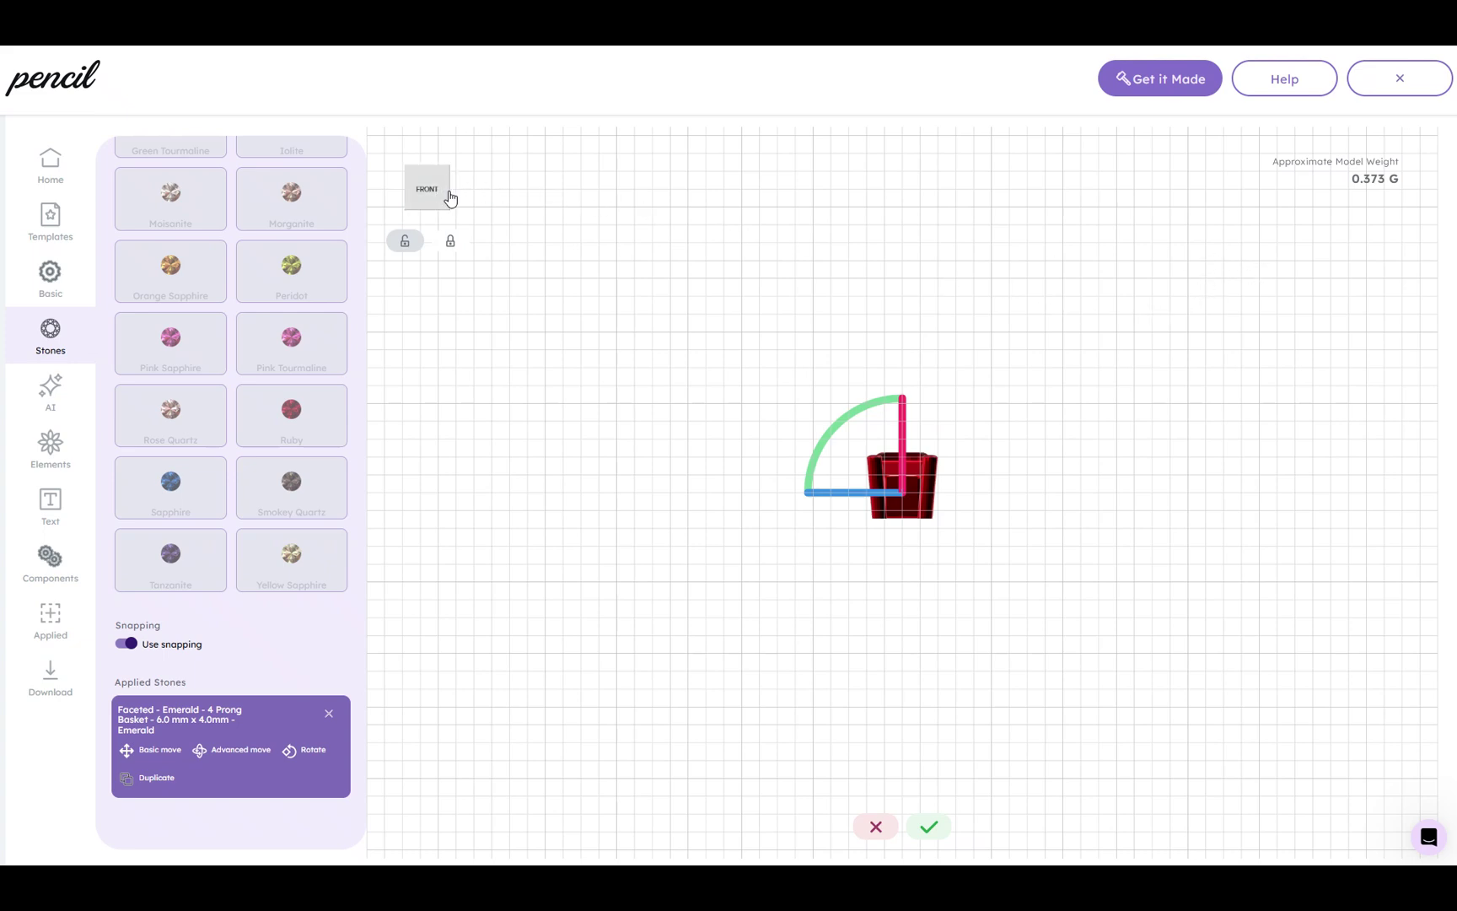
left_click(452, 197)
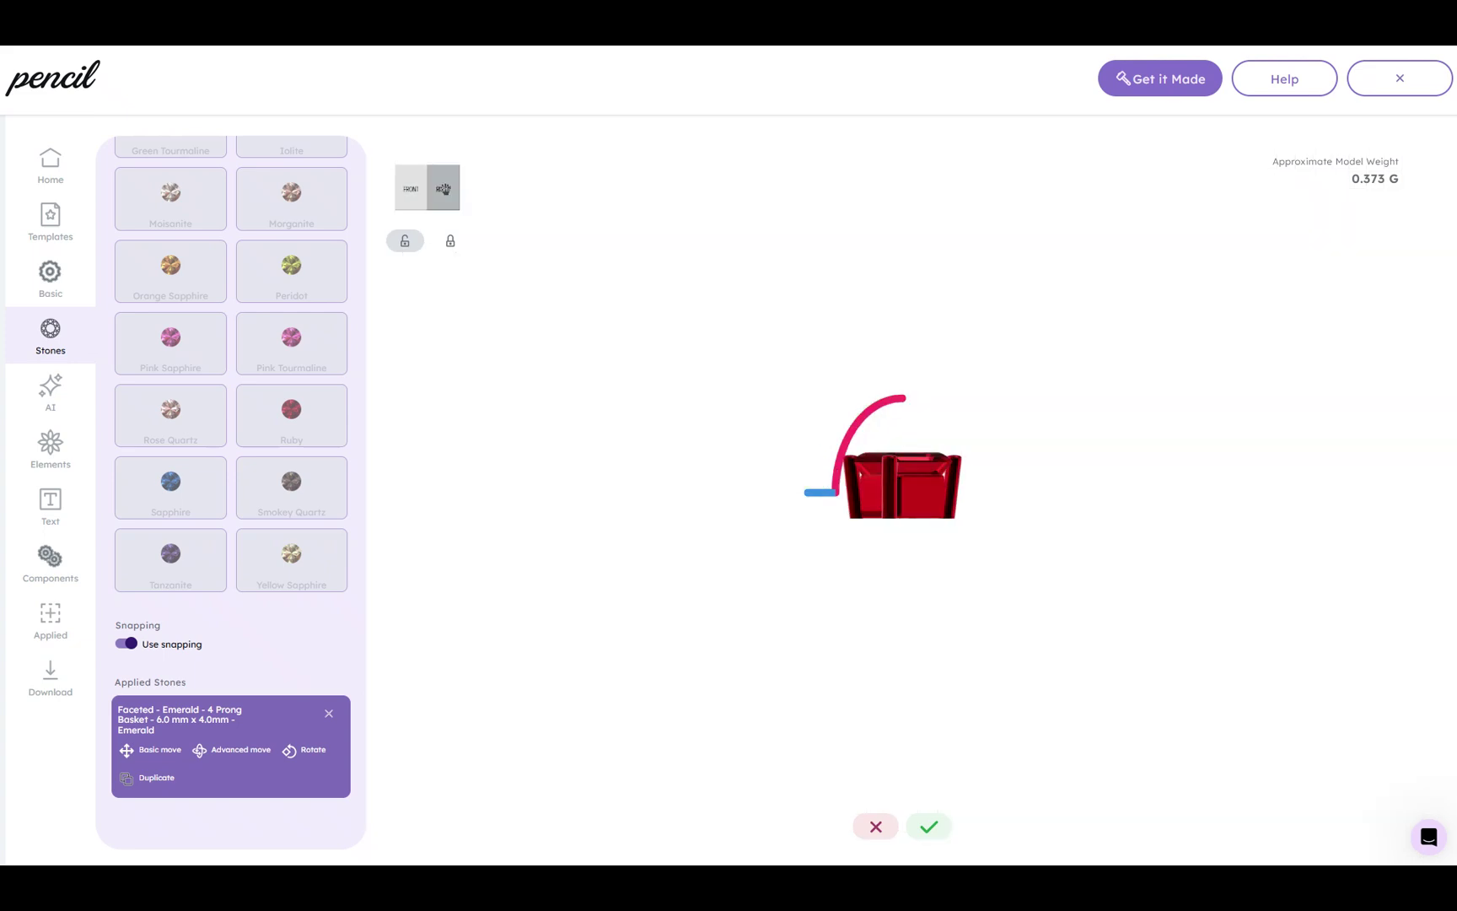
left_click(444, 189)
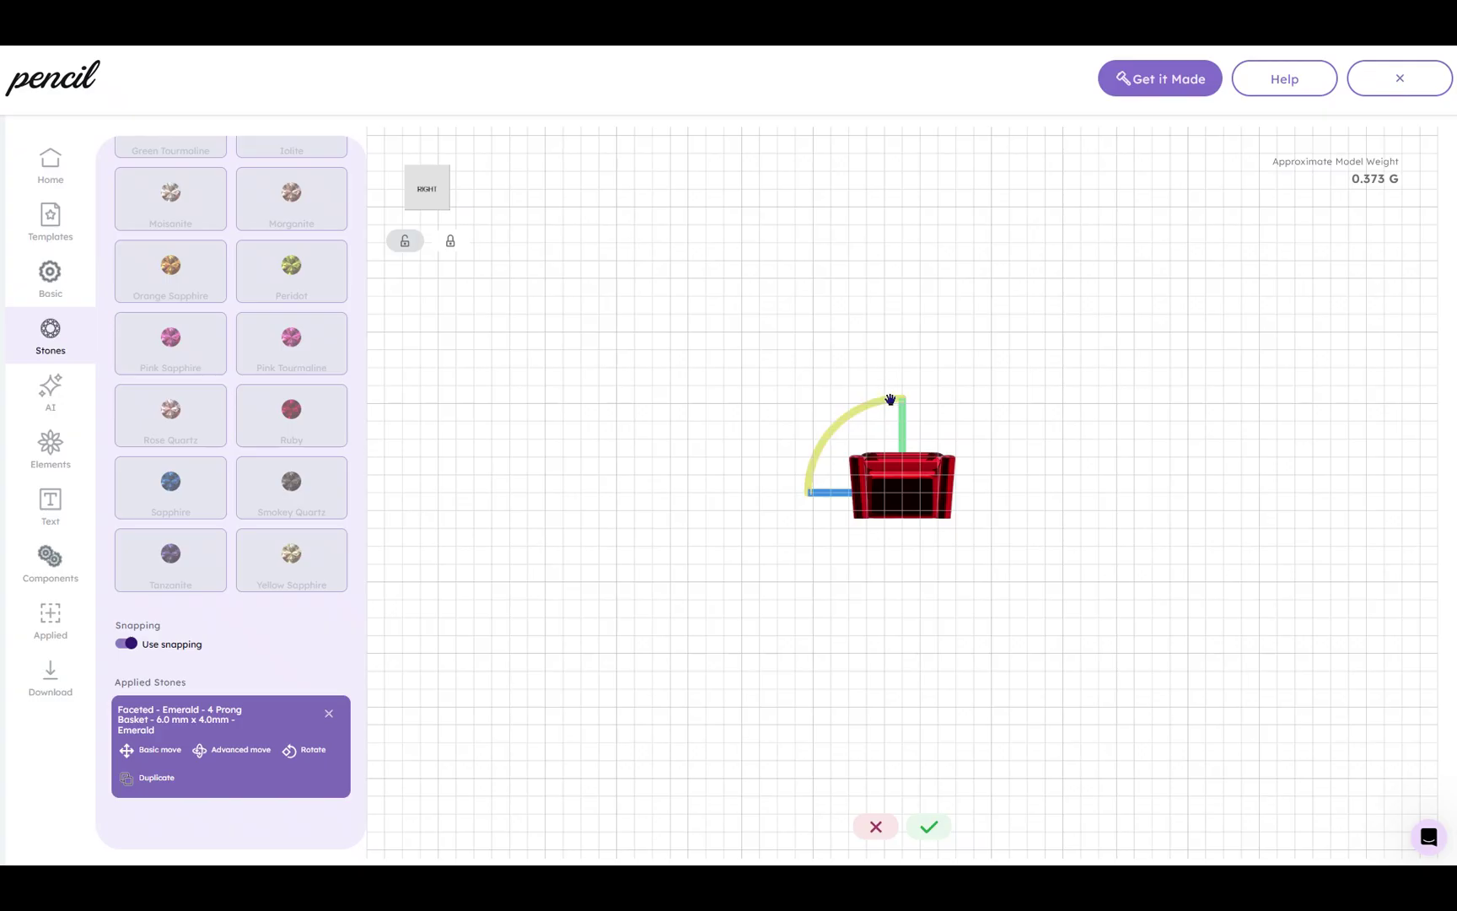
left_click_drag(890, 400, 820, 504)
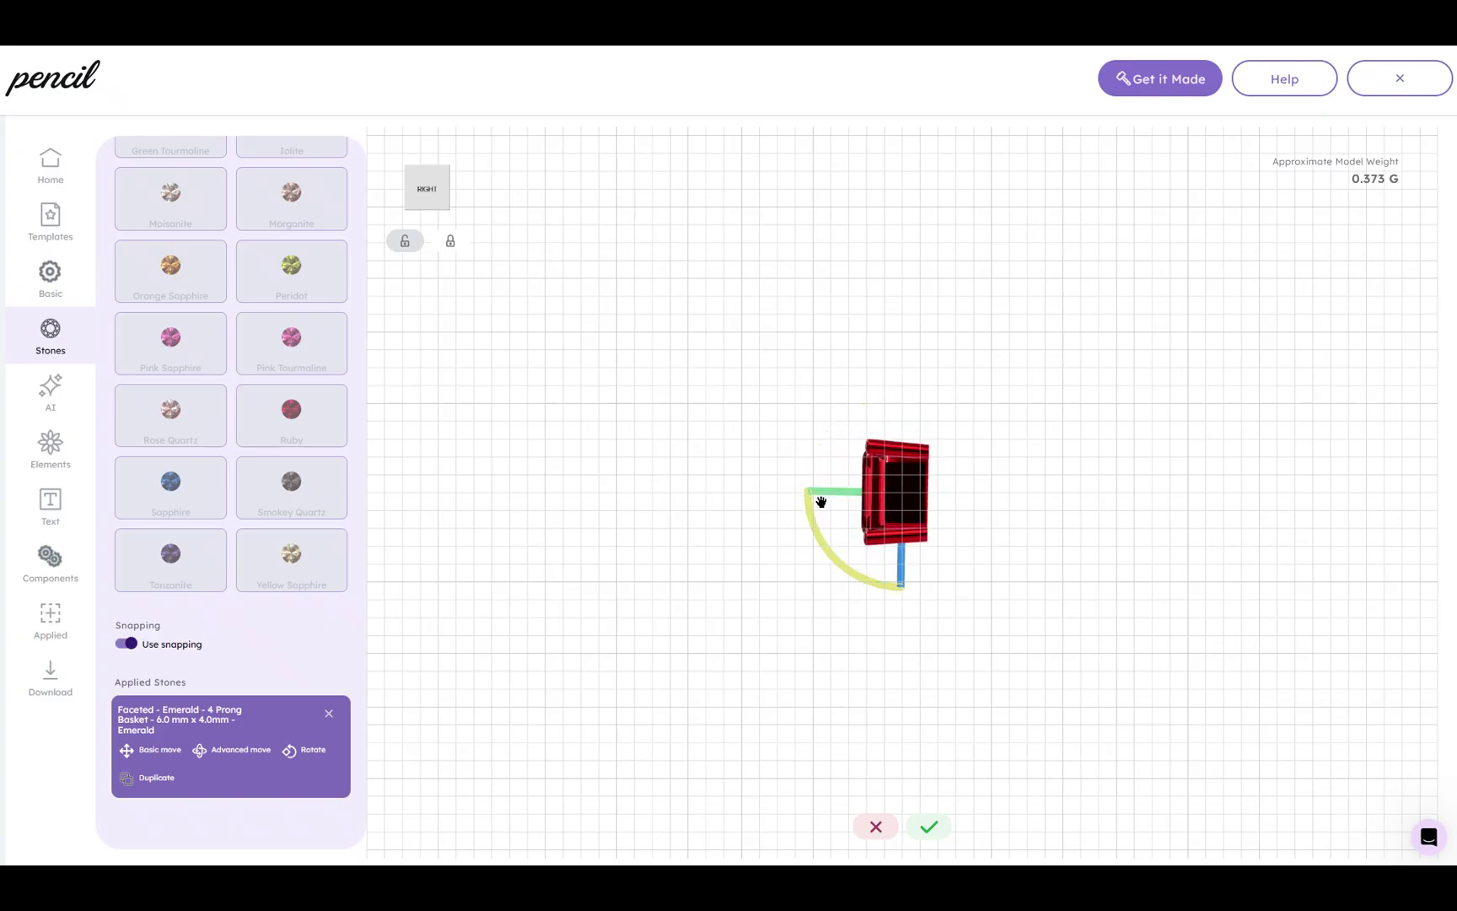
scroll(963, 537, "up", 3)
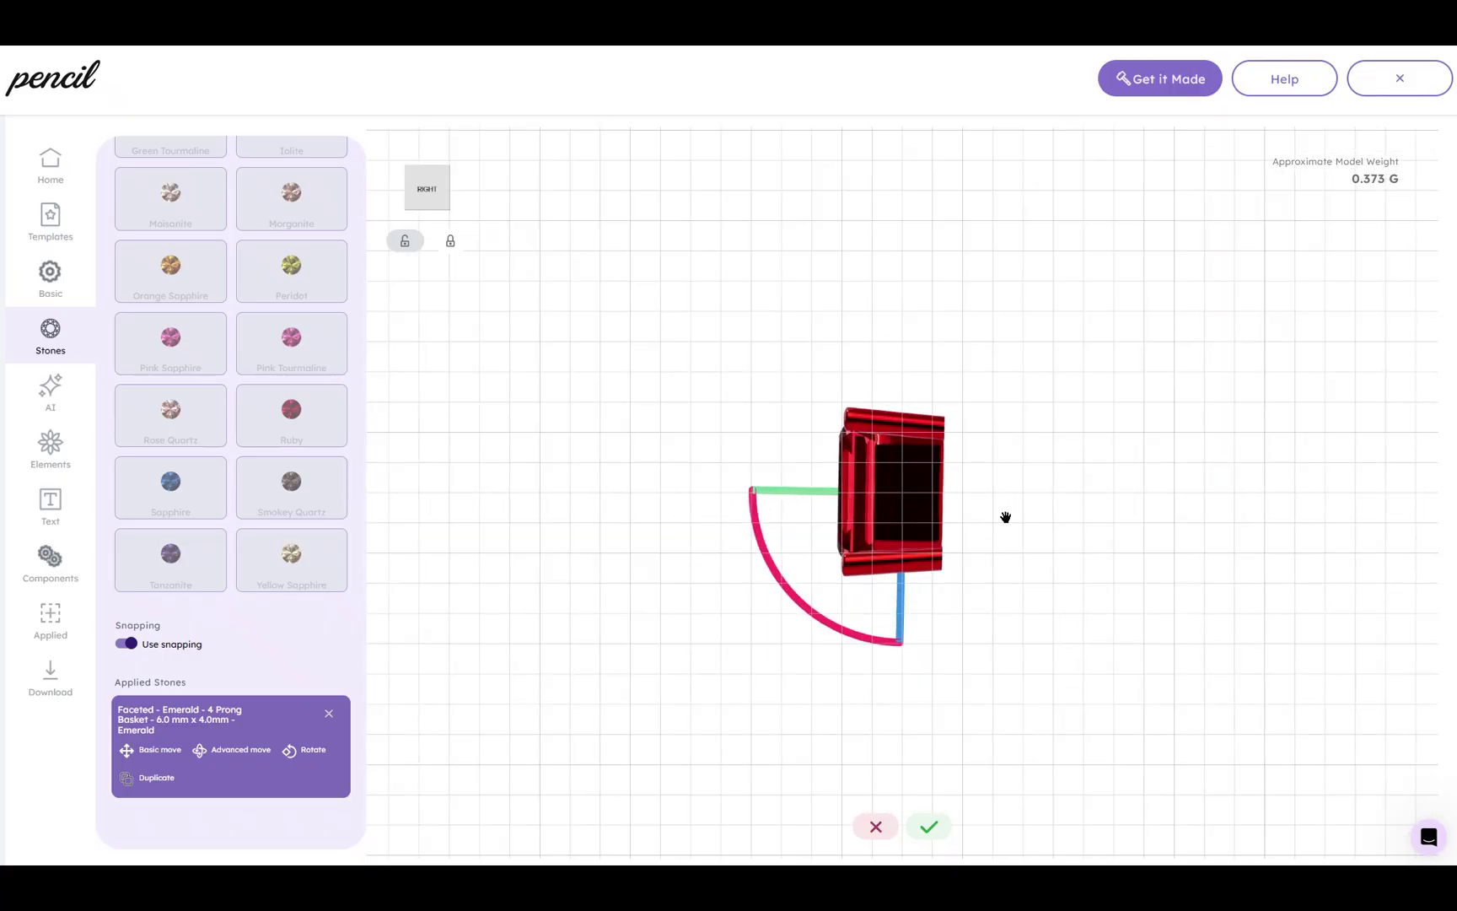
scroll(1002, 509, "up", 2)
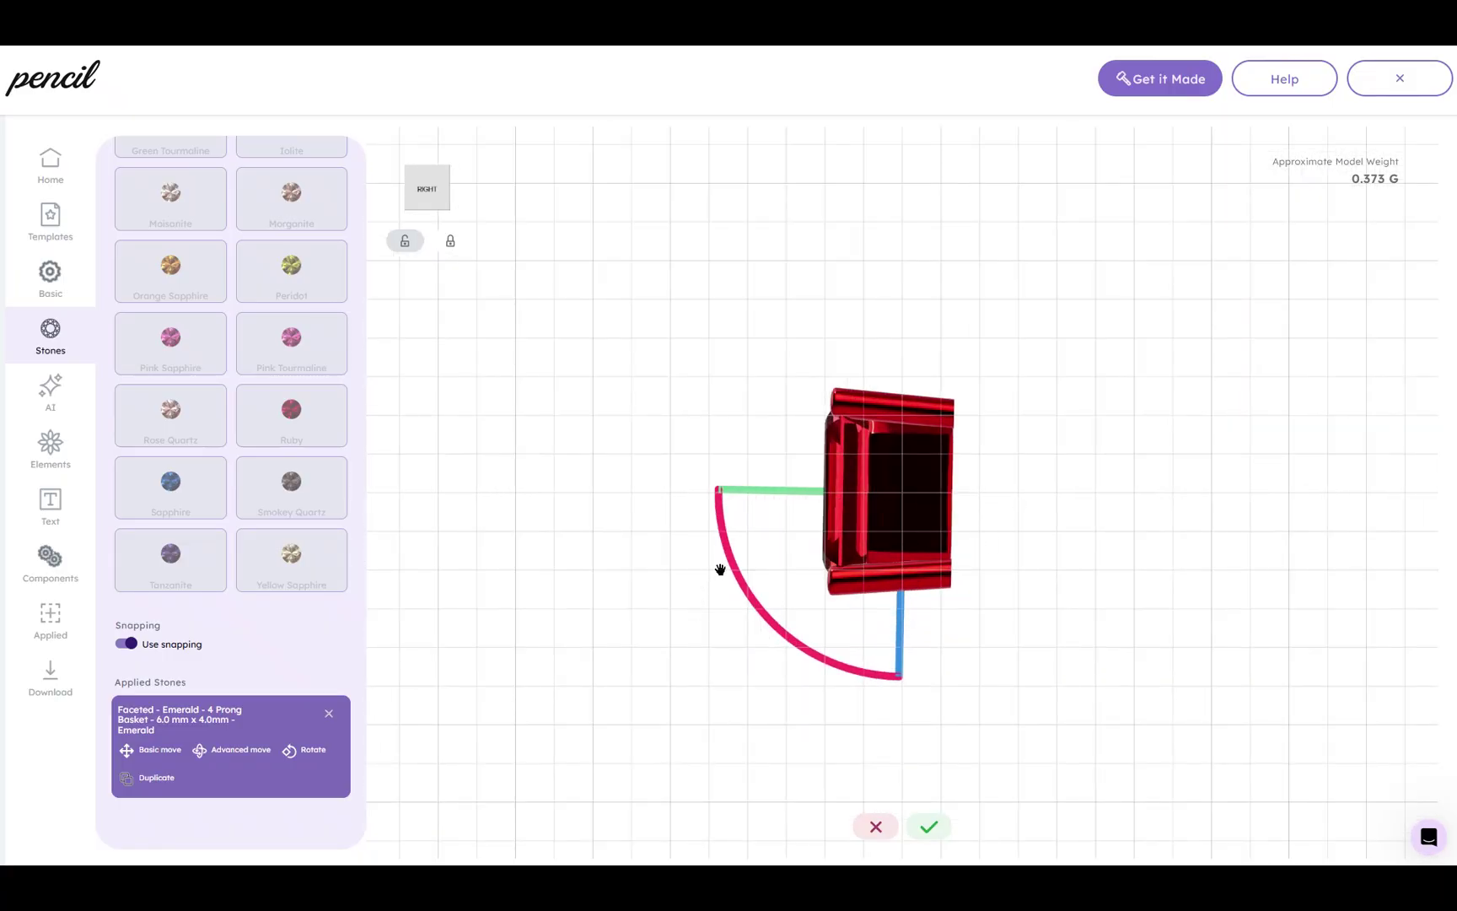
left_click_drag(731, 560, 731, 562)
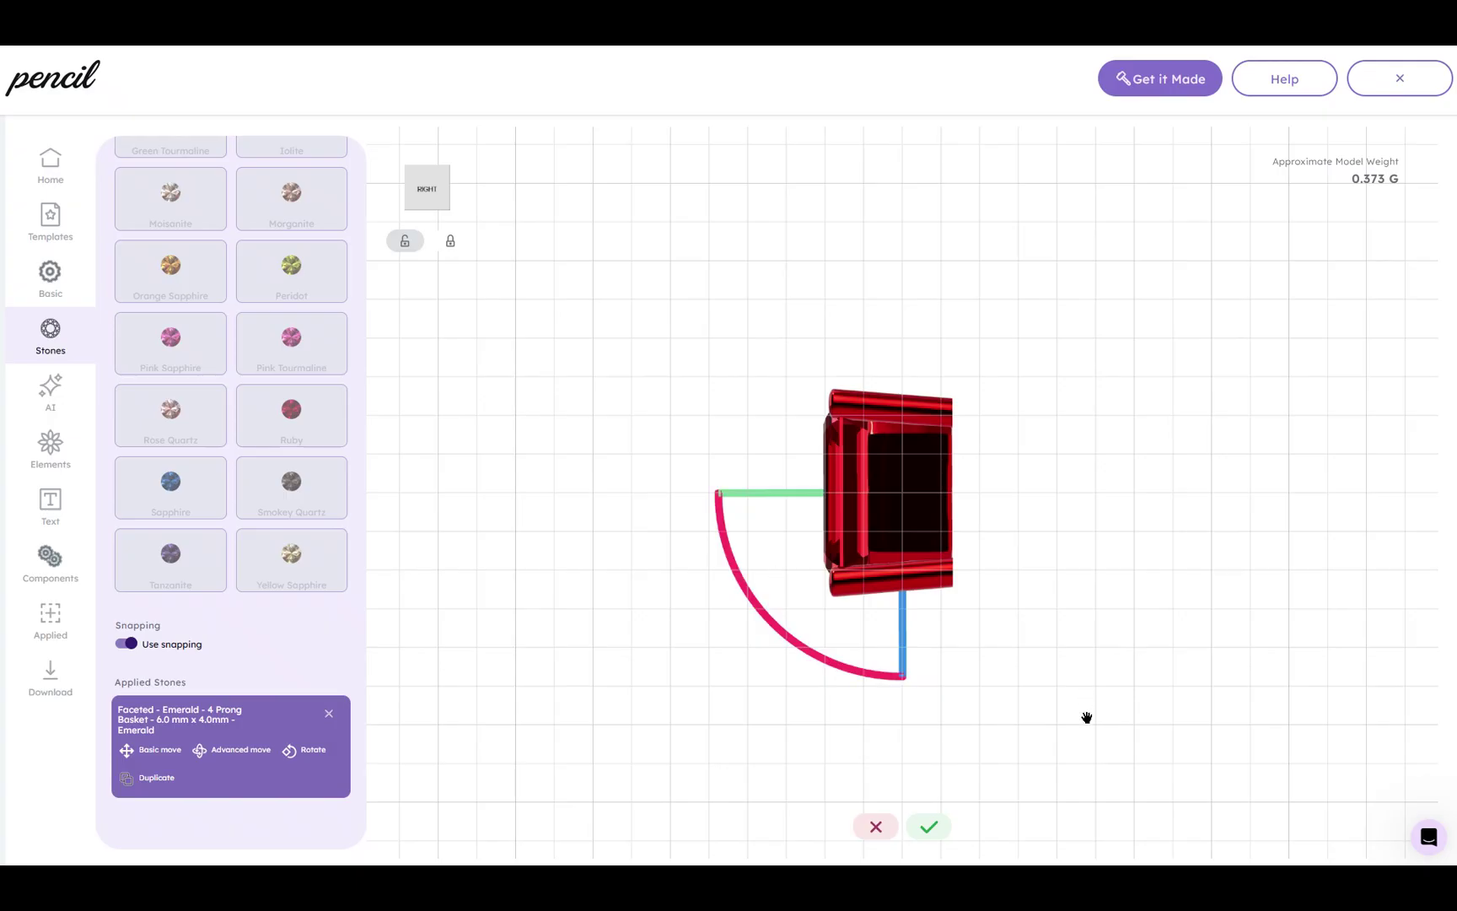
left_click(930, 828)
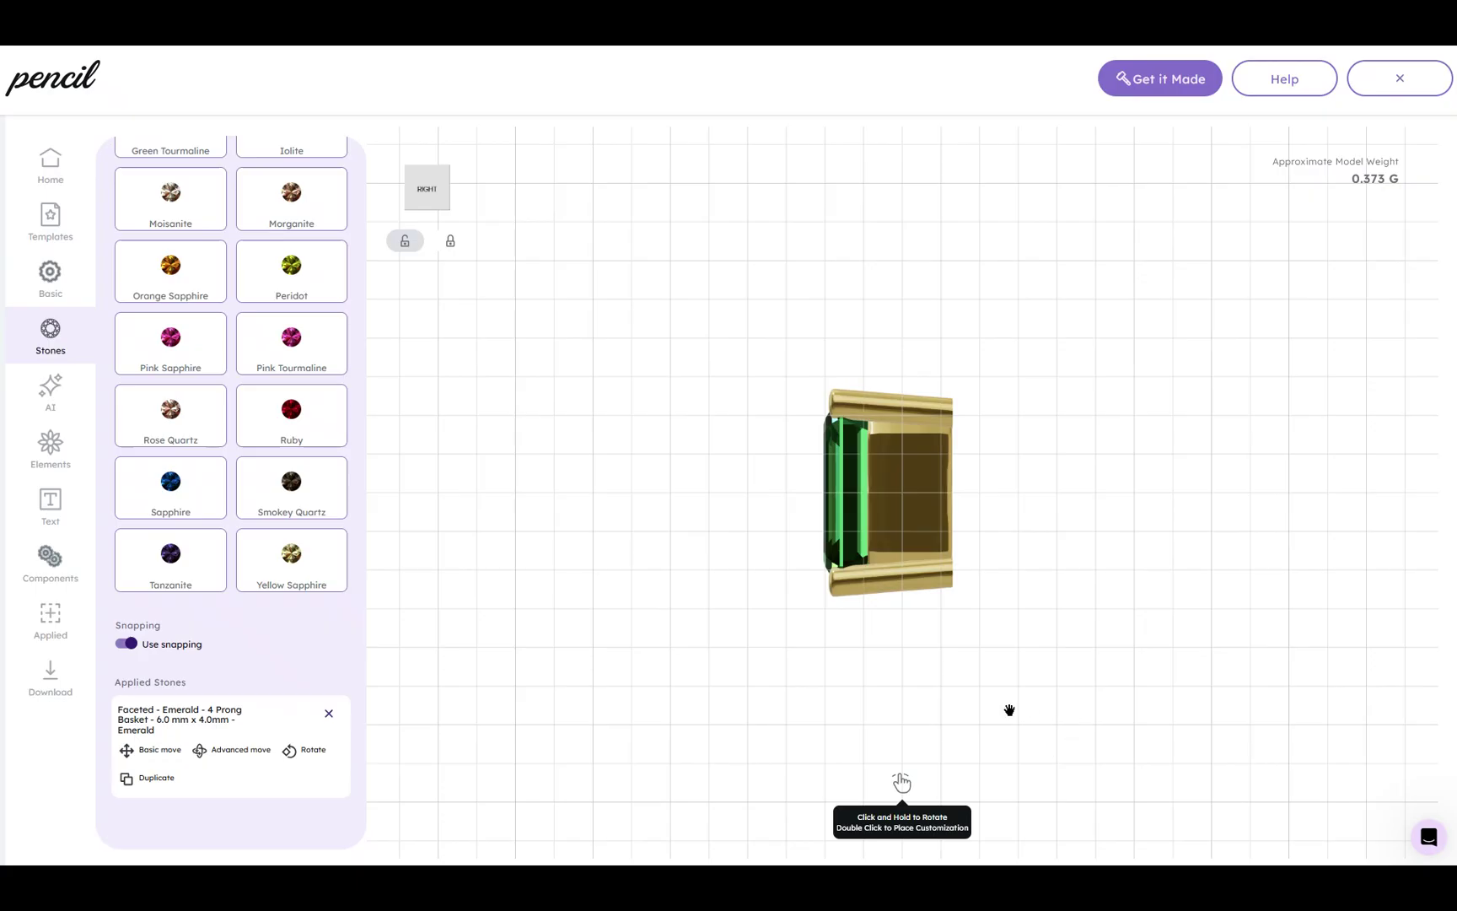
- Choose a Knife Edge Tapered bail in the 4.0 mm size
left_click_drag(582, 551, 664, 569)
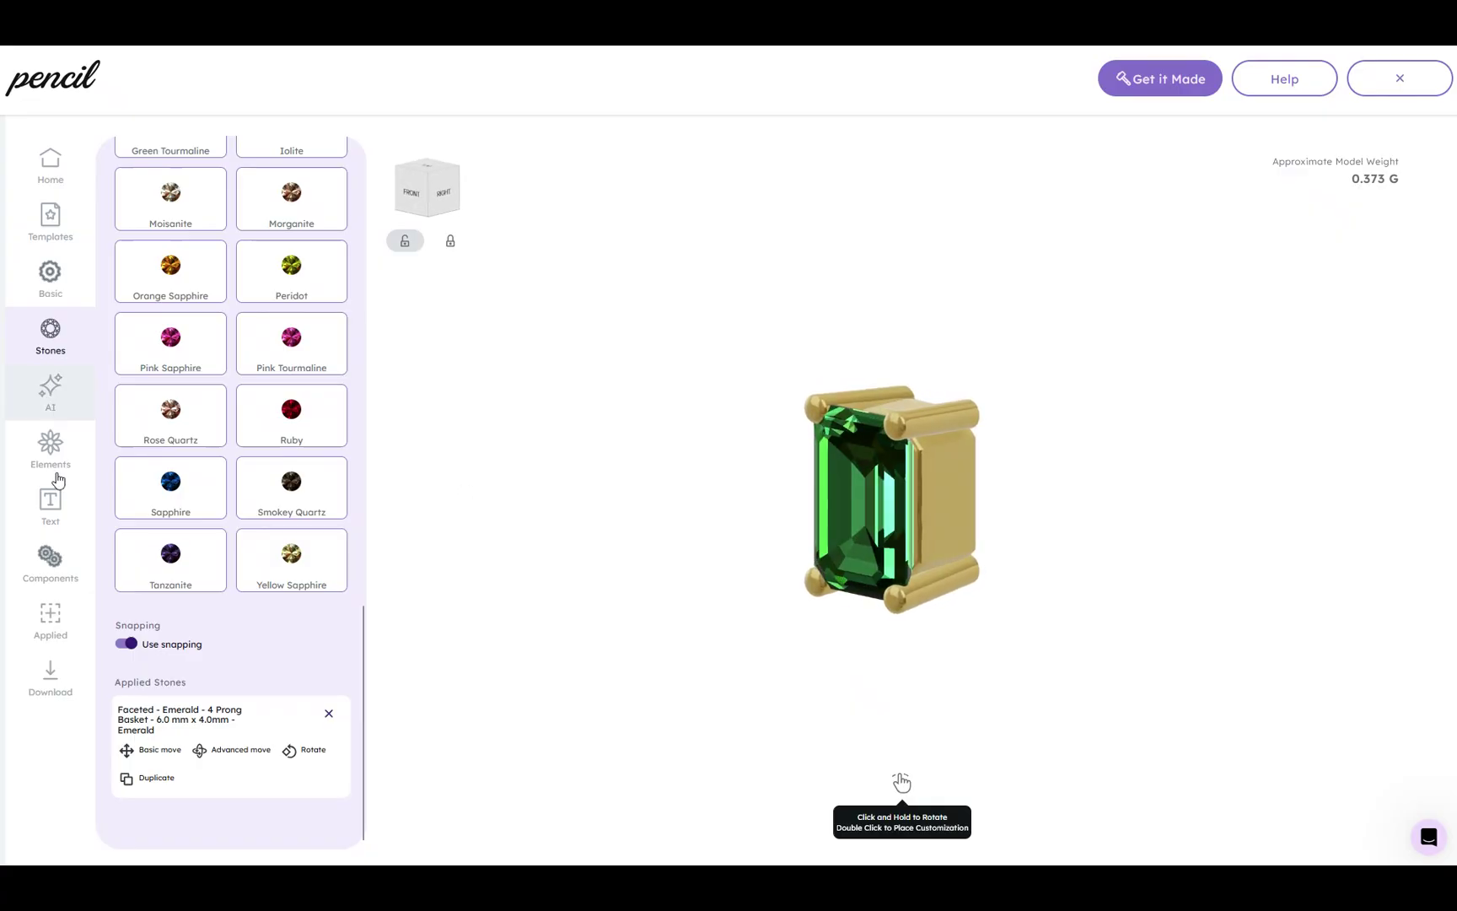
left_click(61, 573)
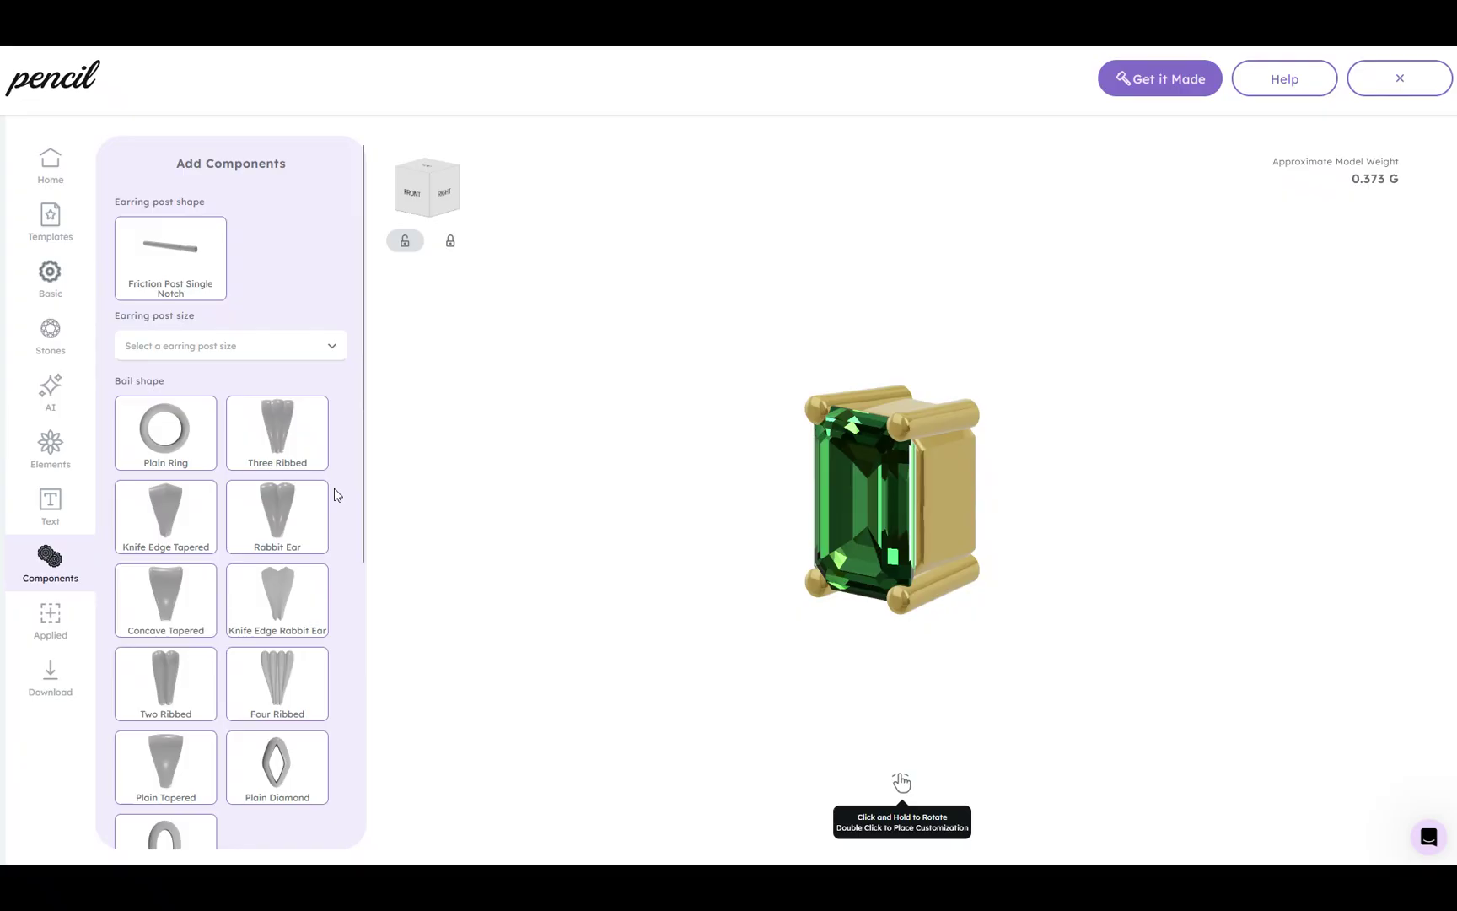
scroll(338, 495, "down", 1)
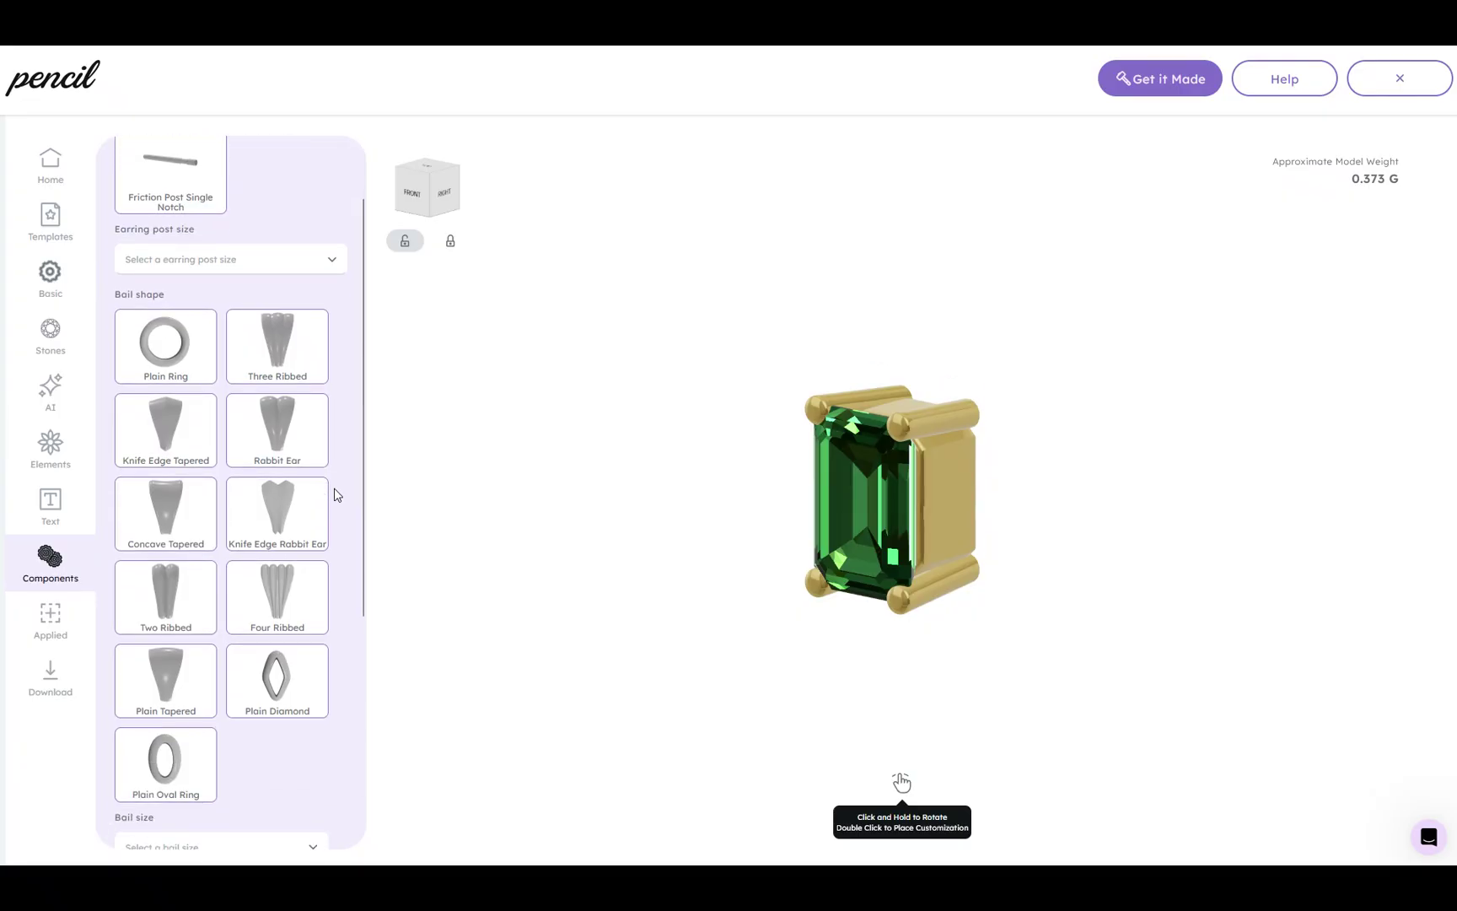
left_click(170, 436)
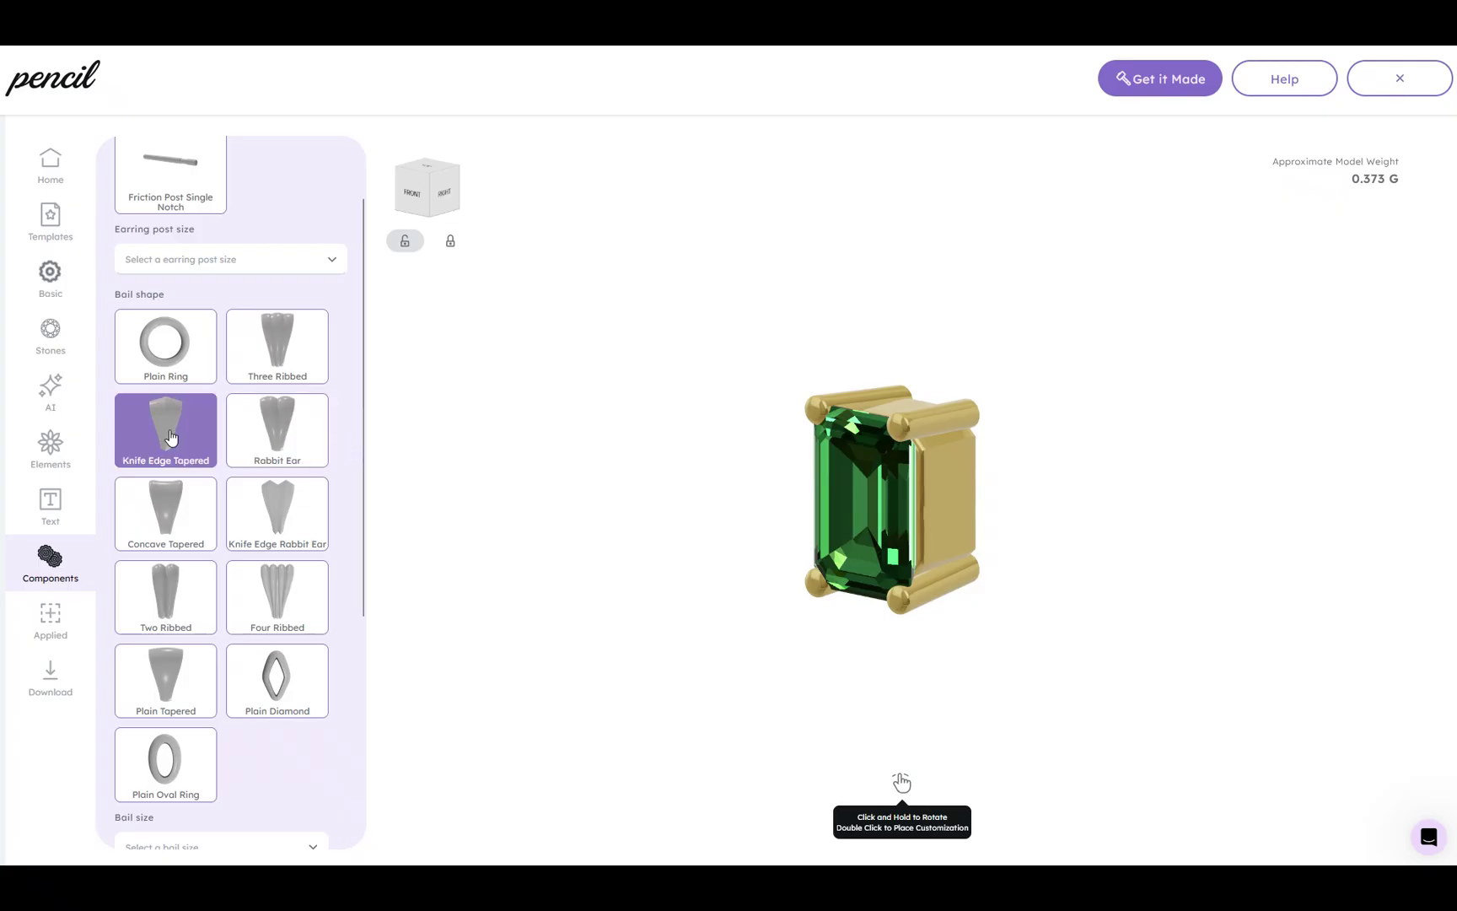
left_click(170, 436)
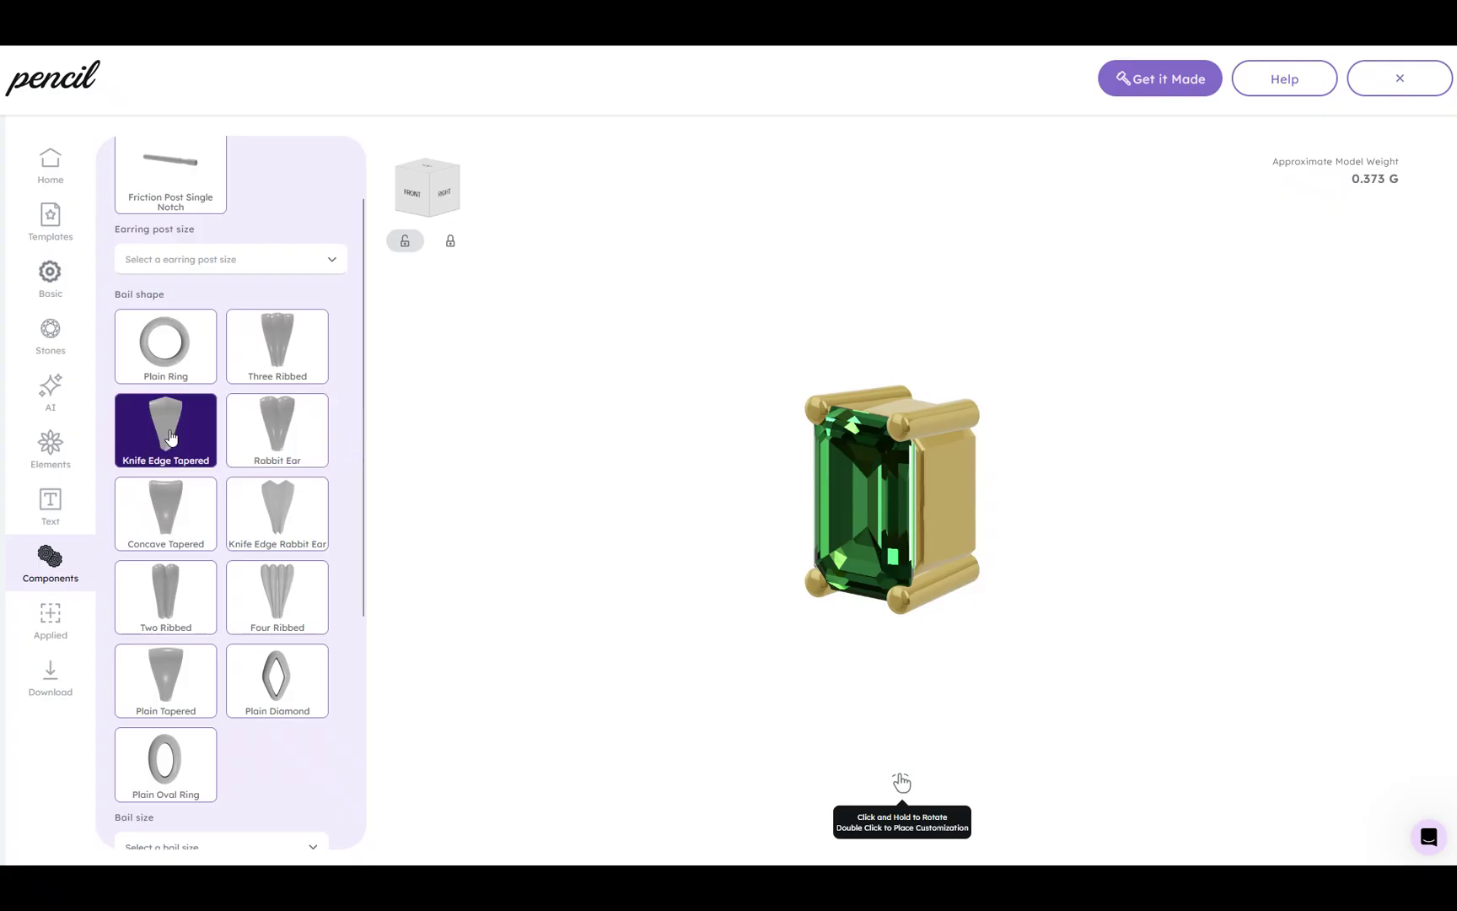
scroll(285, 664, "down", 2)
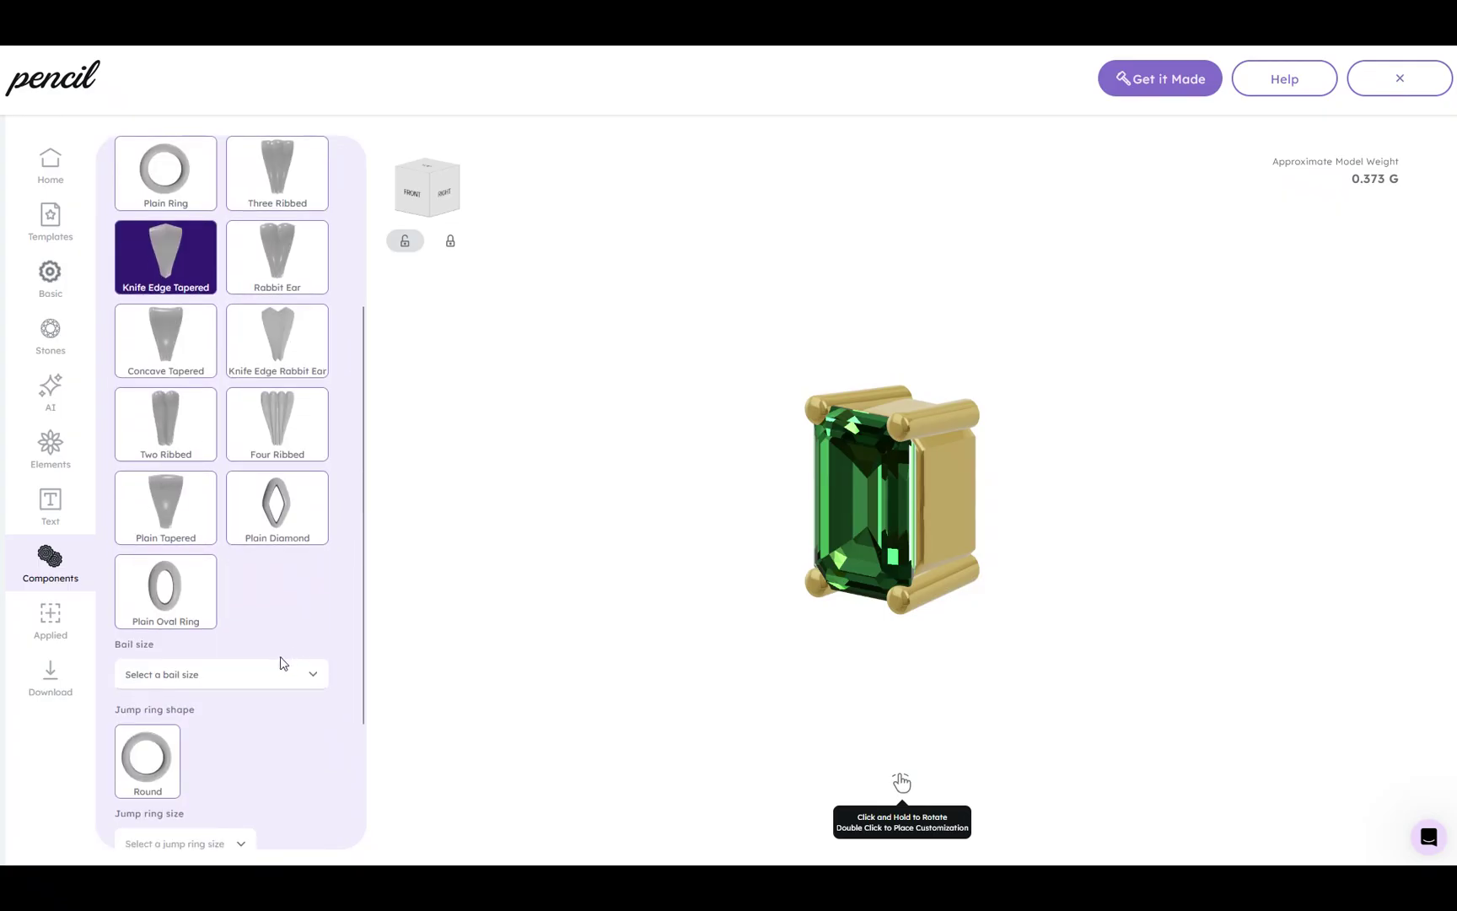
left_click(282, 673)
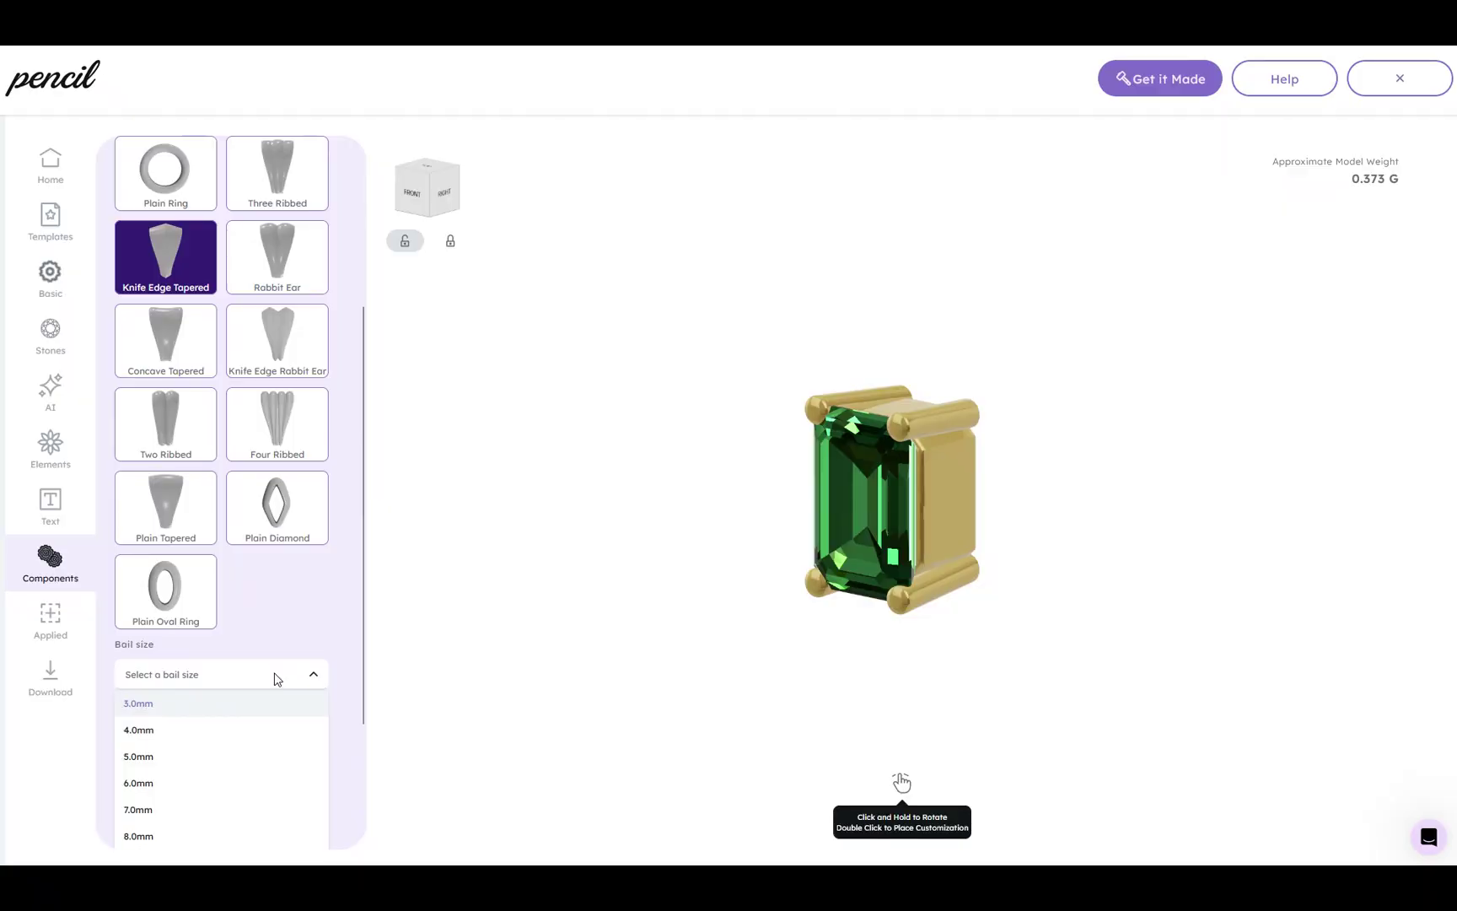
left_click(221, 730)
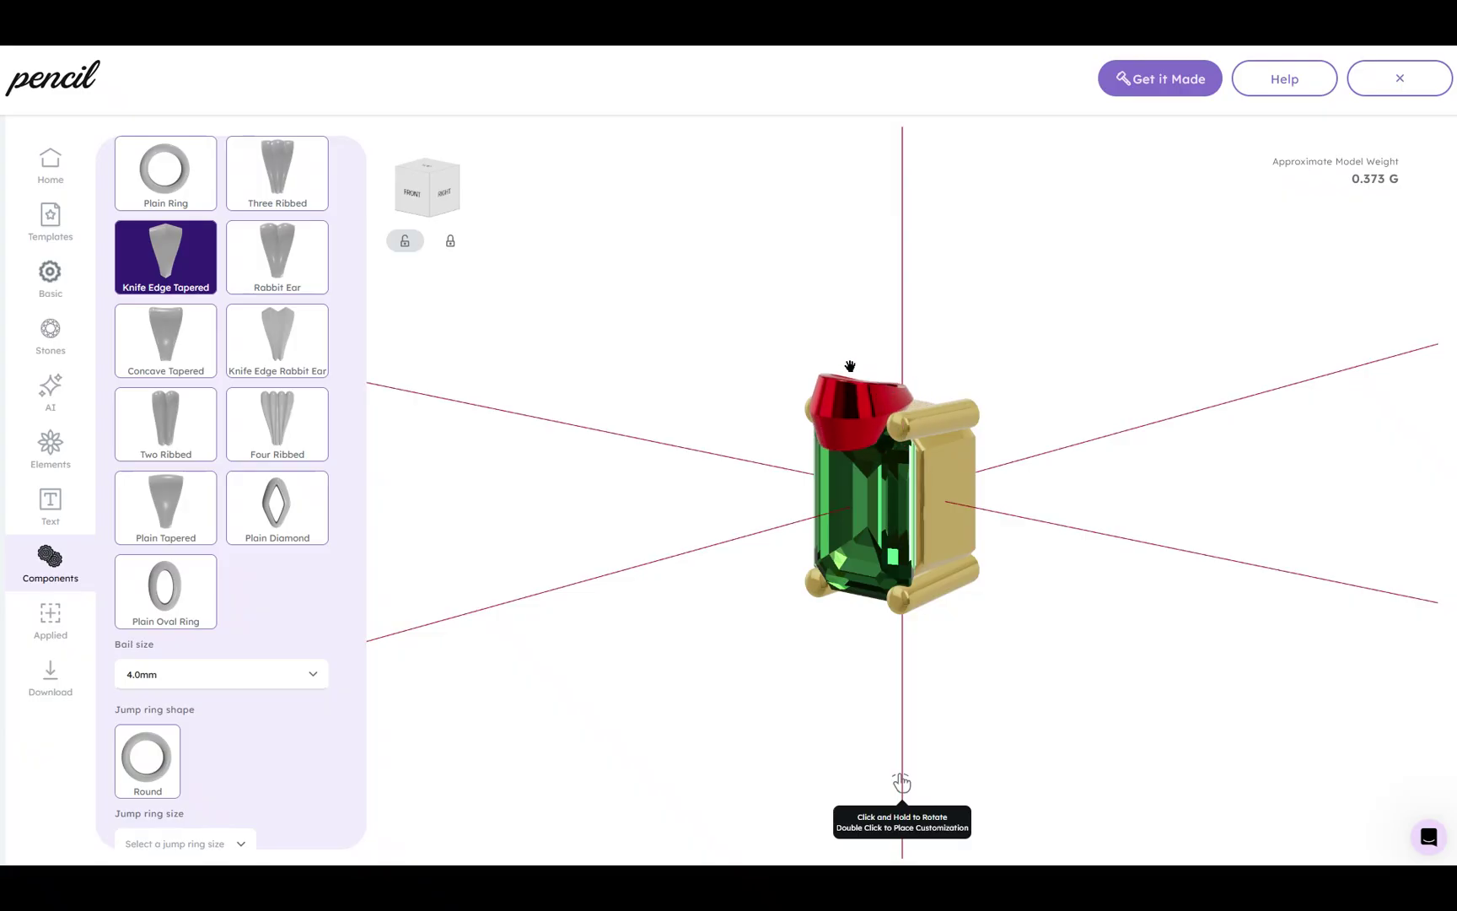
- Place the bail upright on the middle of the basket's top side, between the upper prongs
left_click(442, 192)
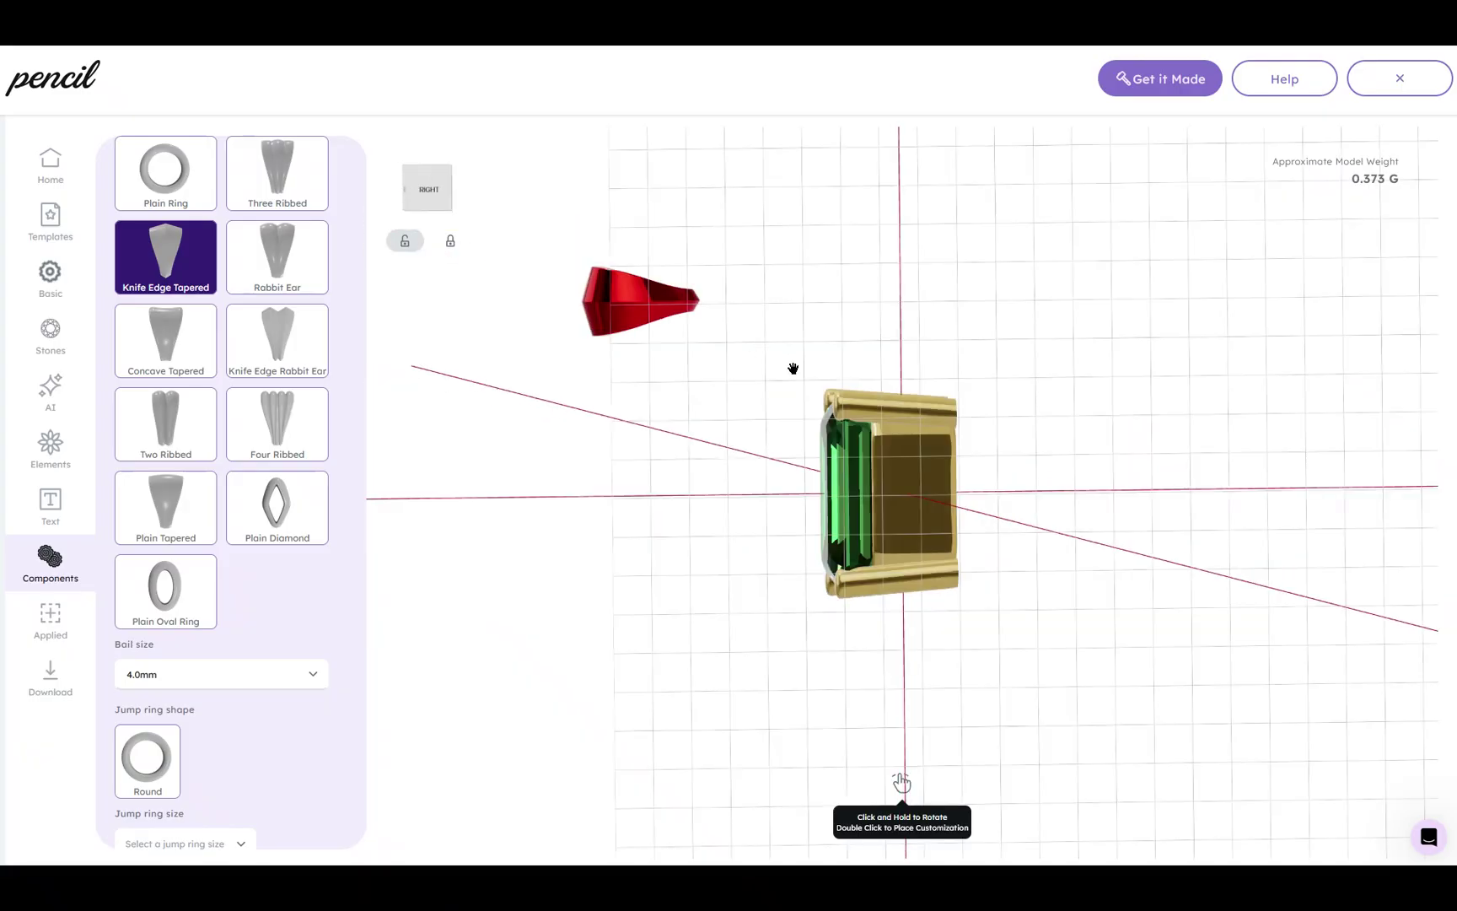
mouse_move(894, 443)
left_mouse_down()
mouse_move(897, 480)
mouse_move(897, 433)
left_mouse_up()
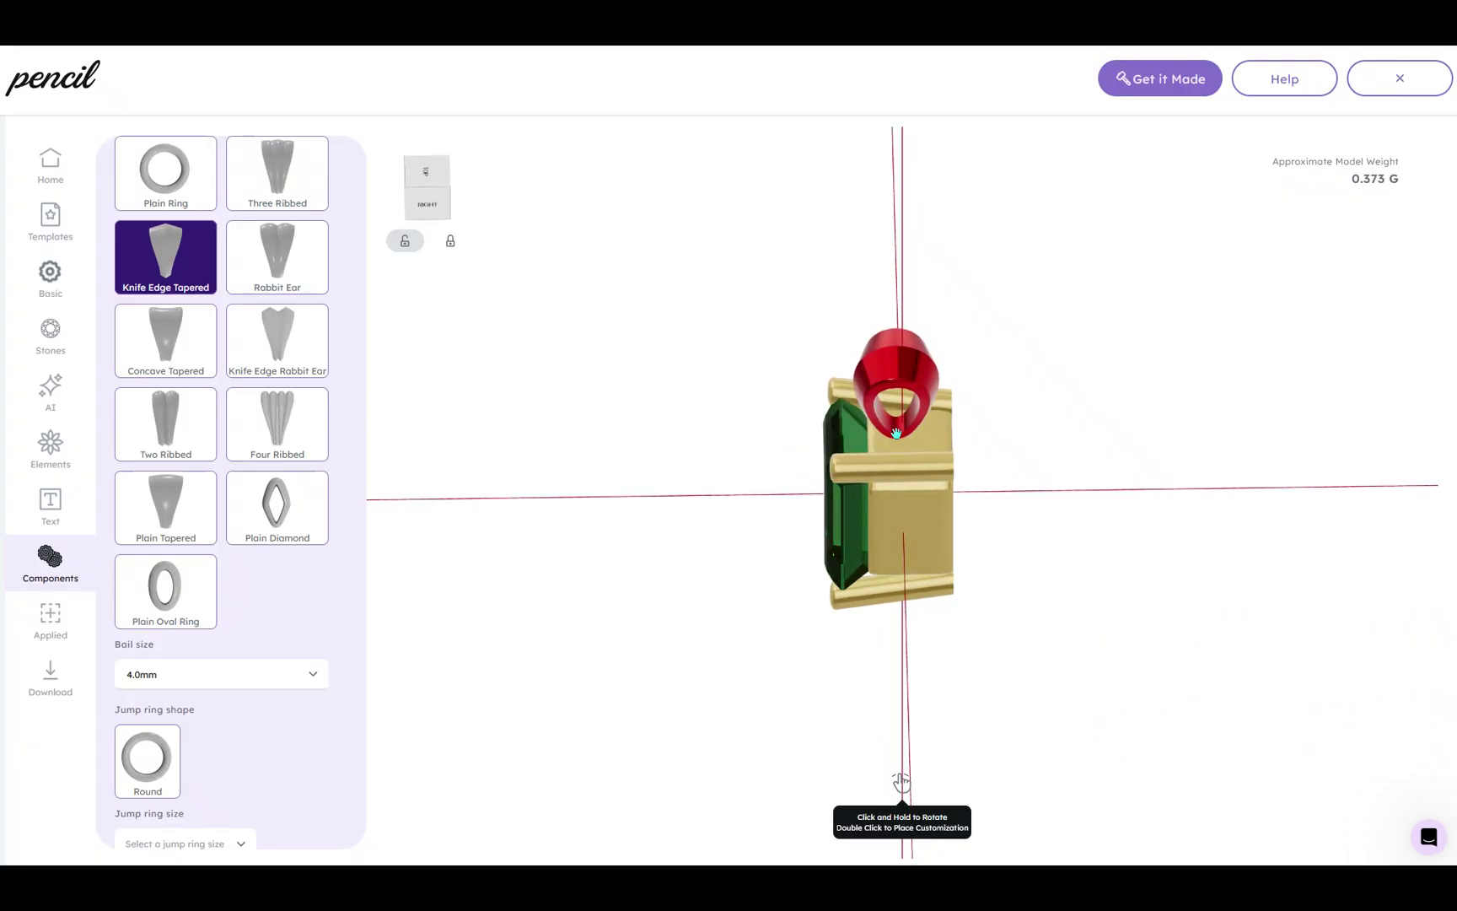
double_click(897, 434)
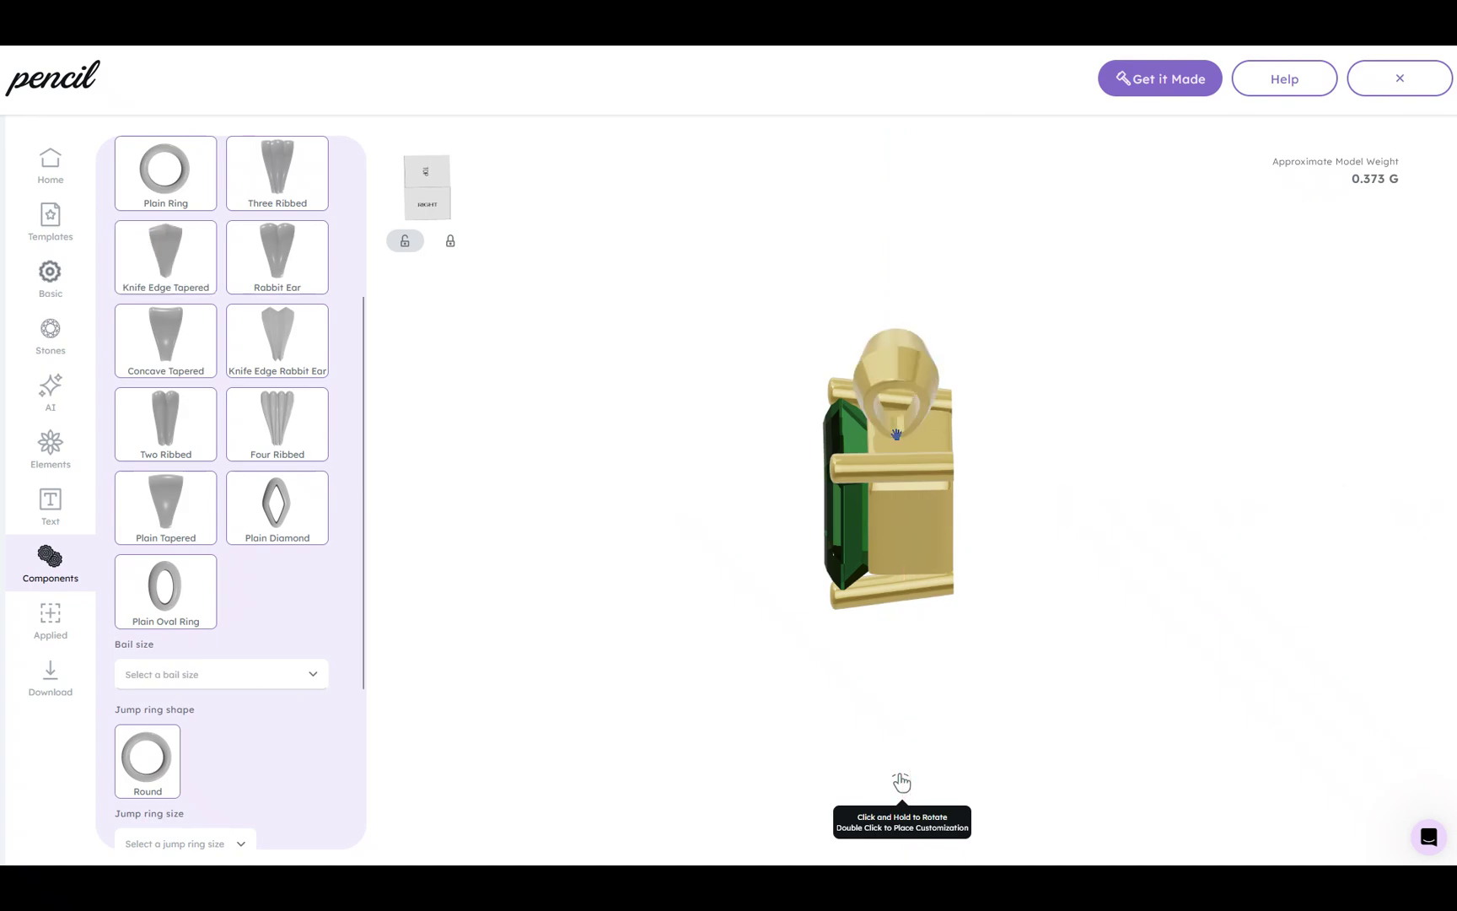
- Examine how the bail sits on the basket from the right side, the front and an angled view
left_click_drag(1038, 420, 1018, 384)
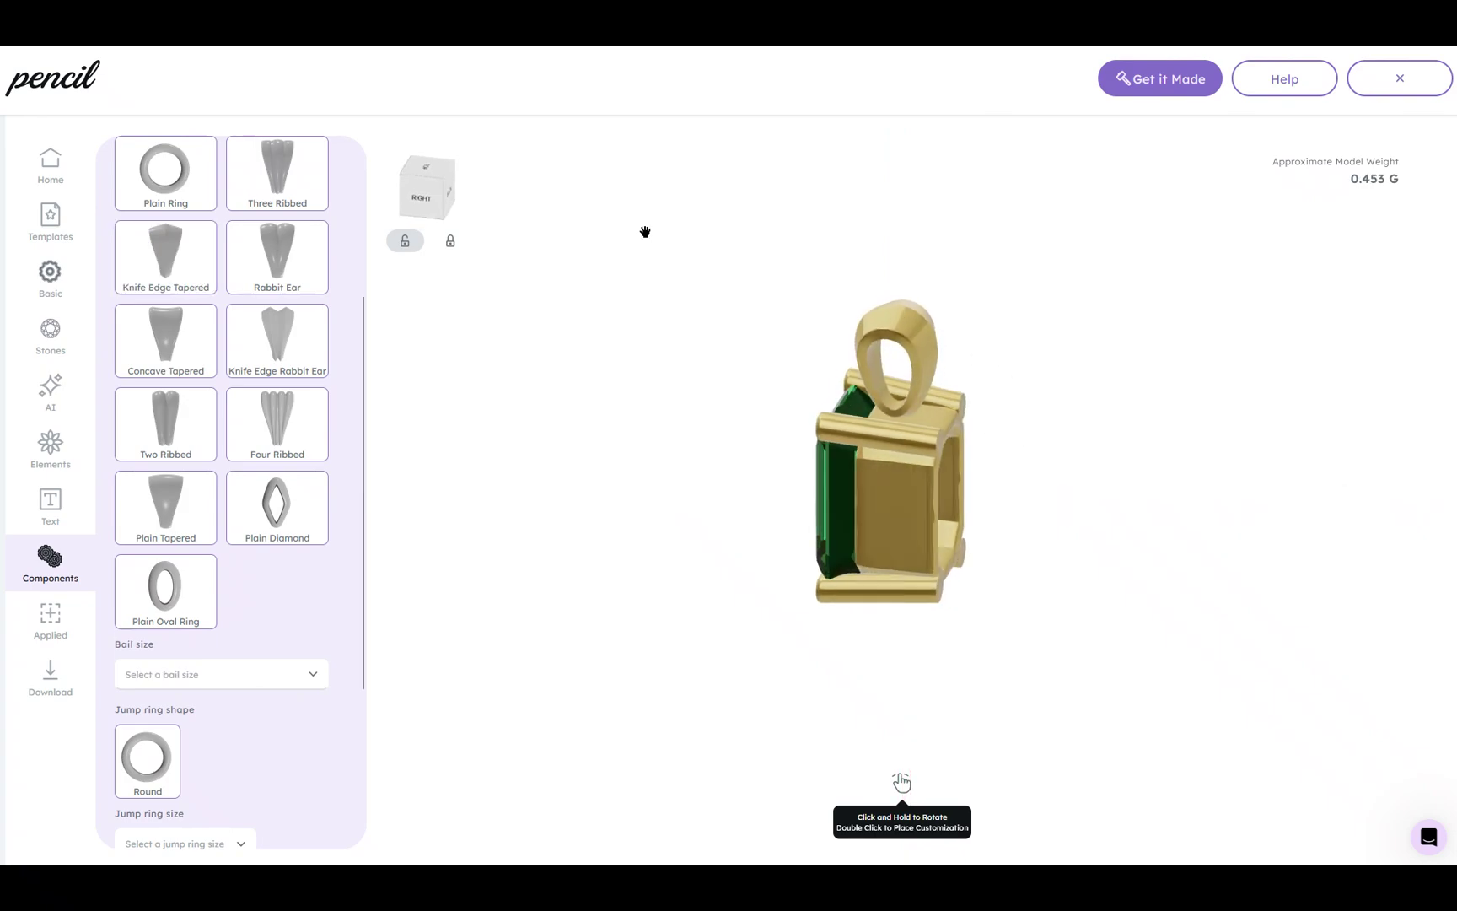
left_click(430, 199)
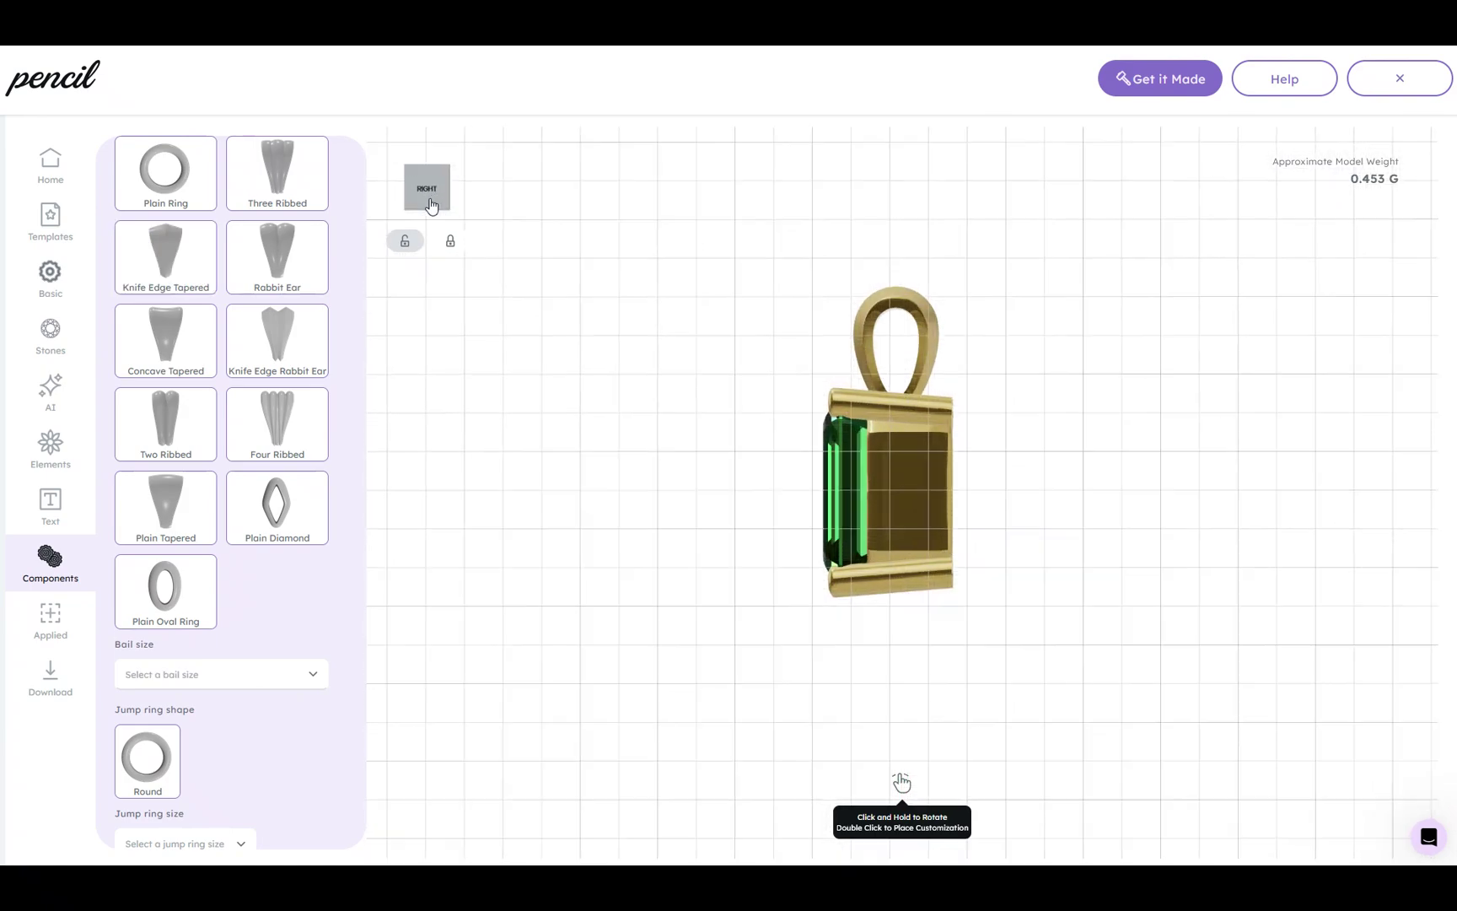
left_click(407, 196)
left_click(410, 197)
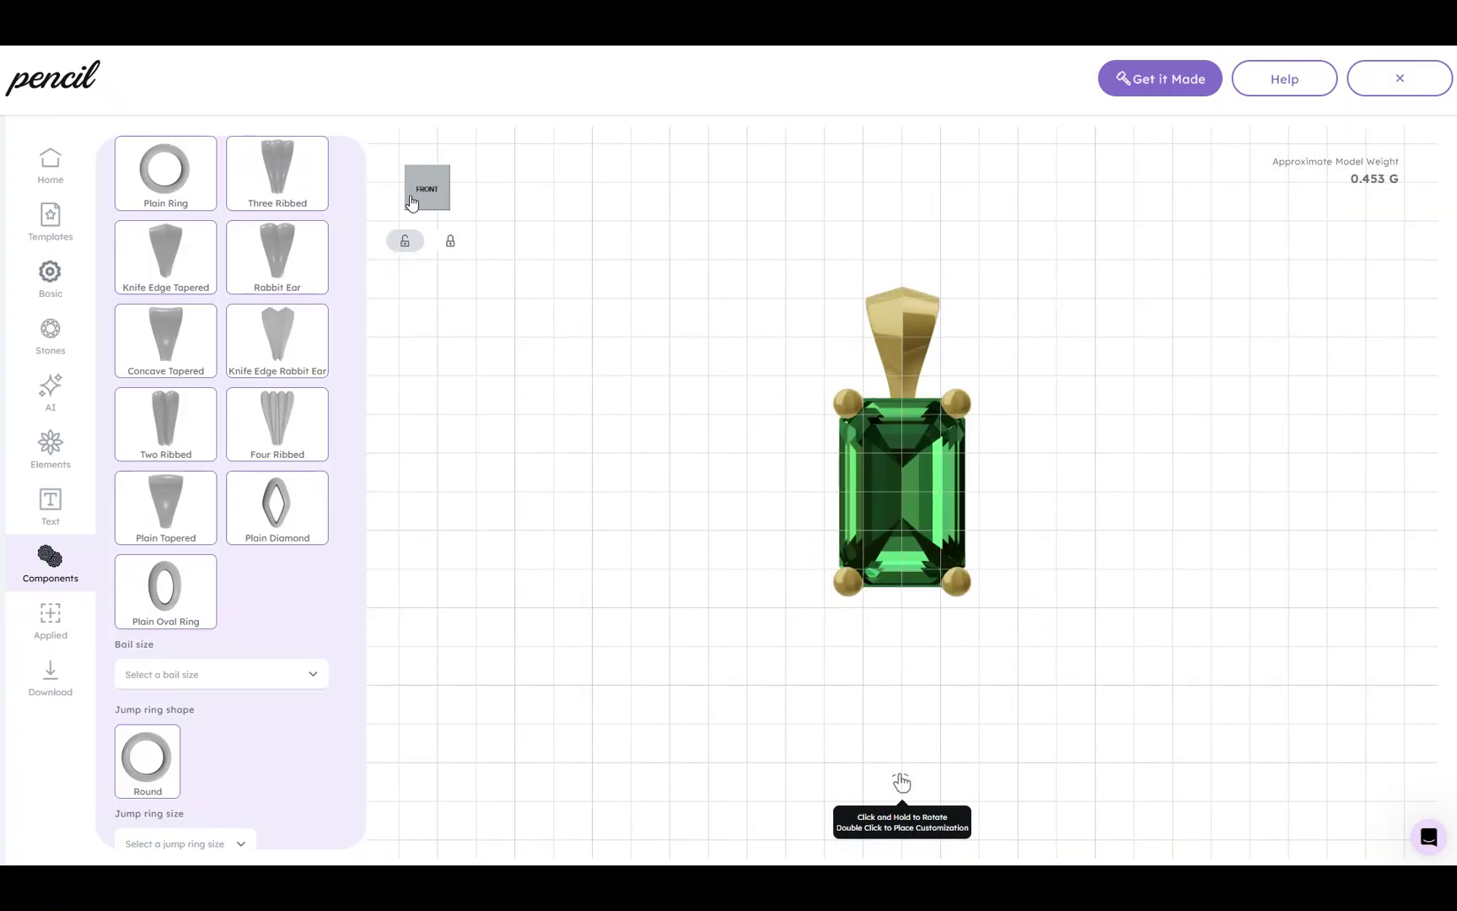
left_click_drag(1097, 329, 1117, 366)
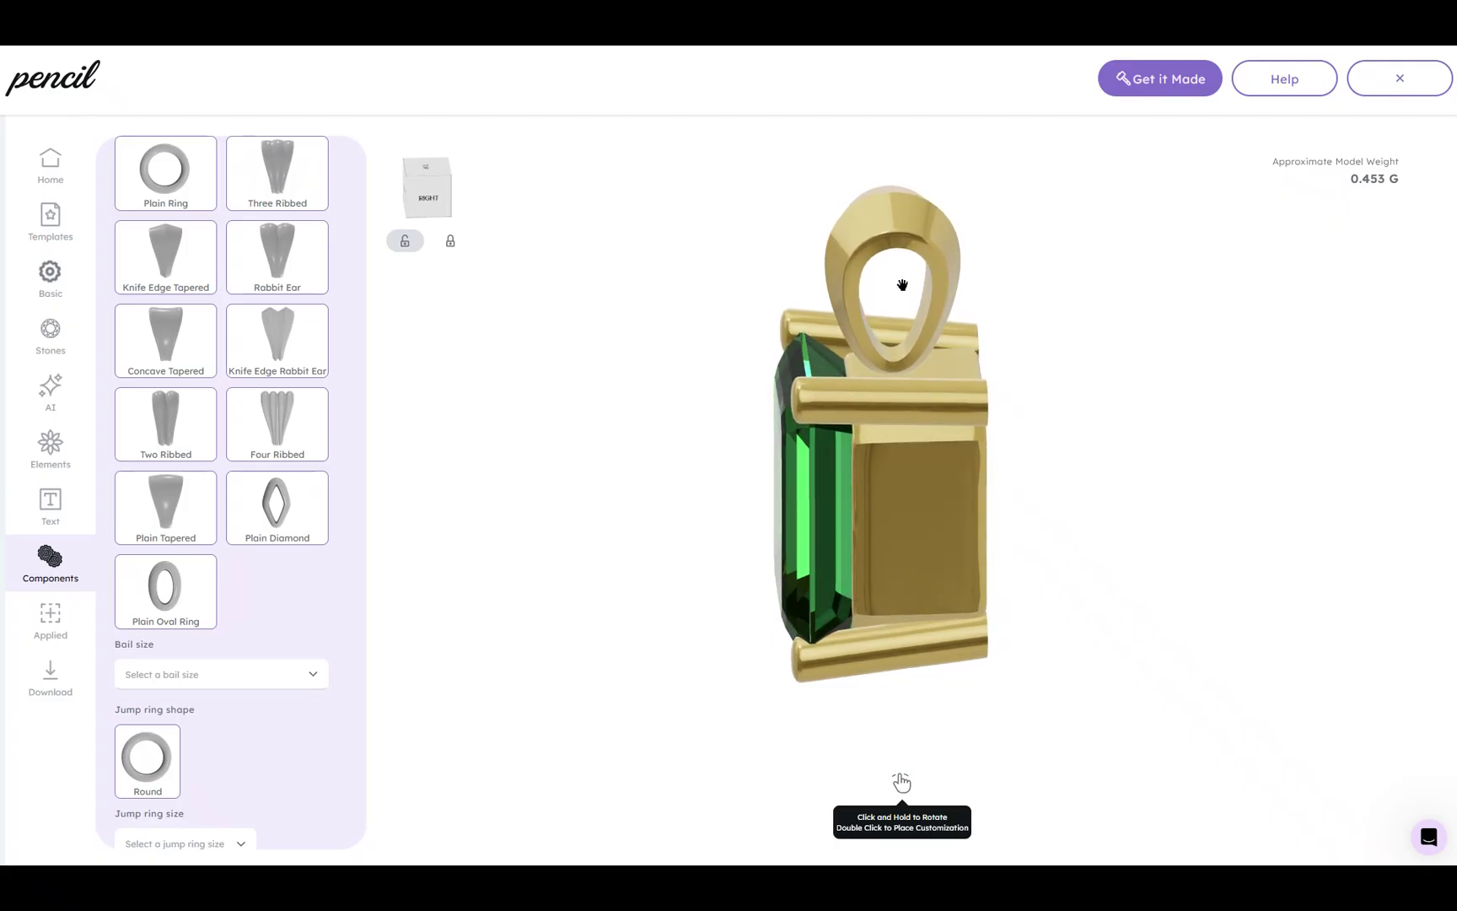
left_click(433, 202)
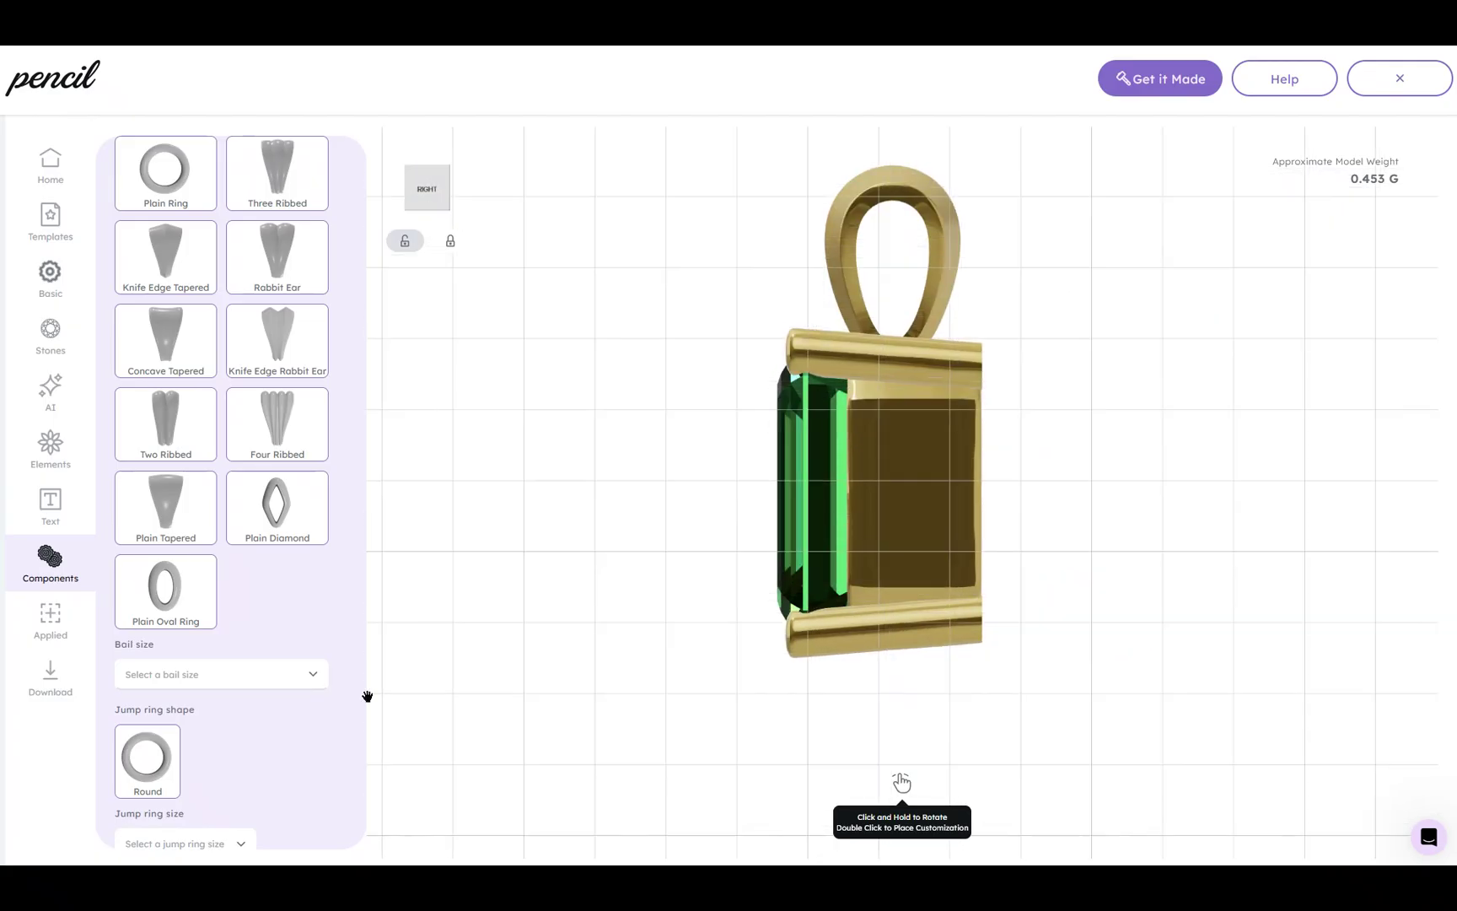
- Lower the Knife Edge Tapered bail slightly along the vertical axis into the top of the basket with Advanced move, and accept it
scroll(256, 719, "down", 3)
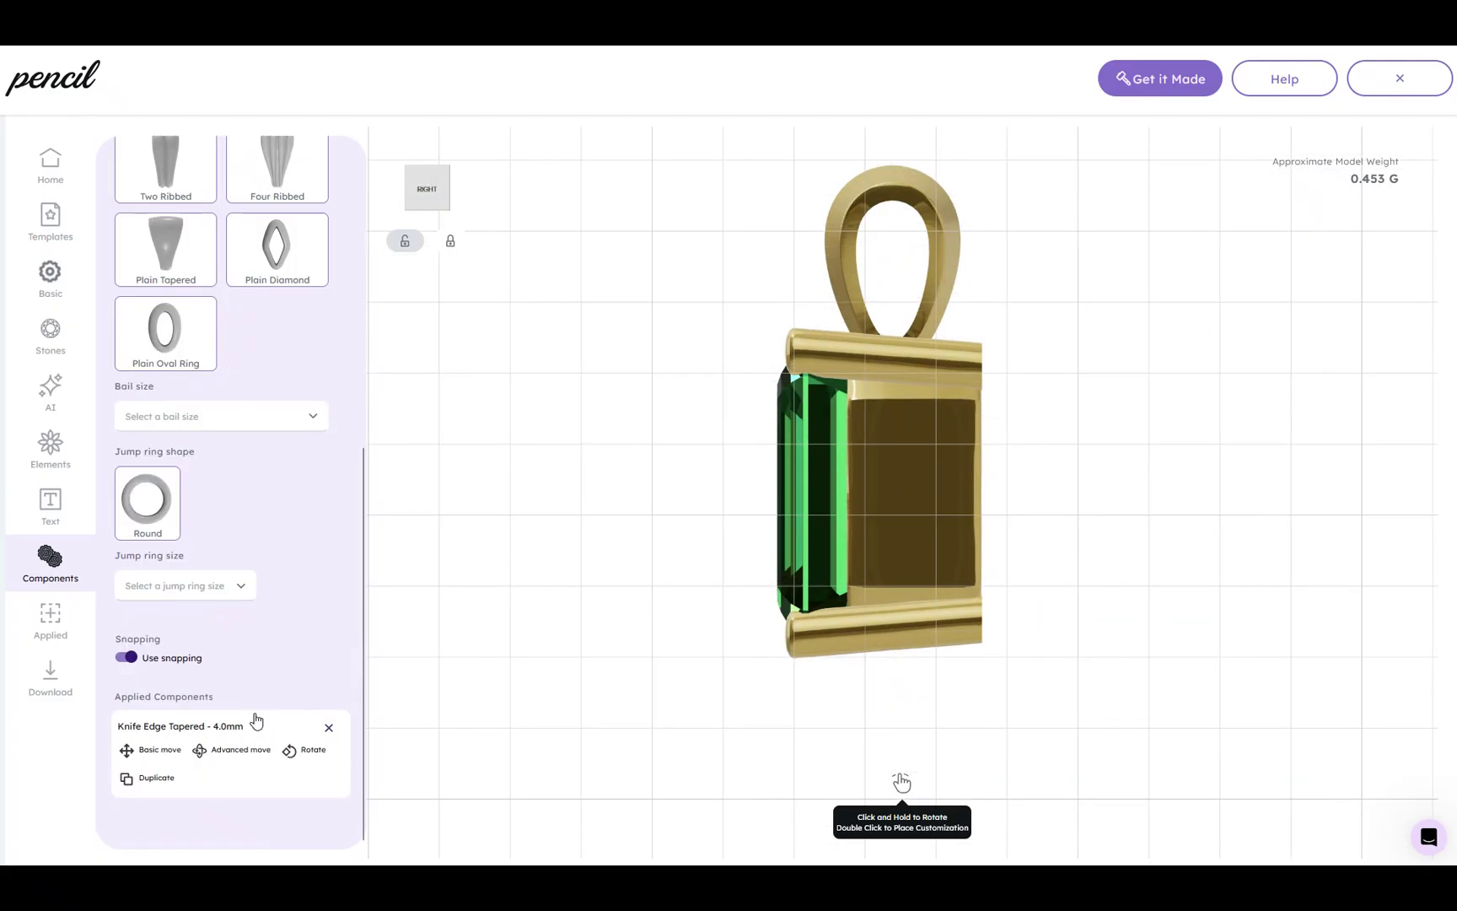
left_click(237, 757)
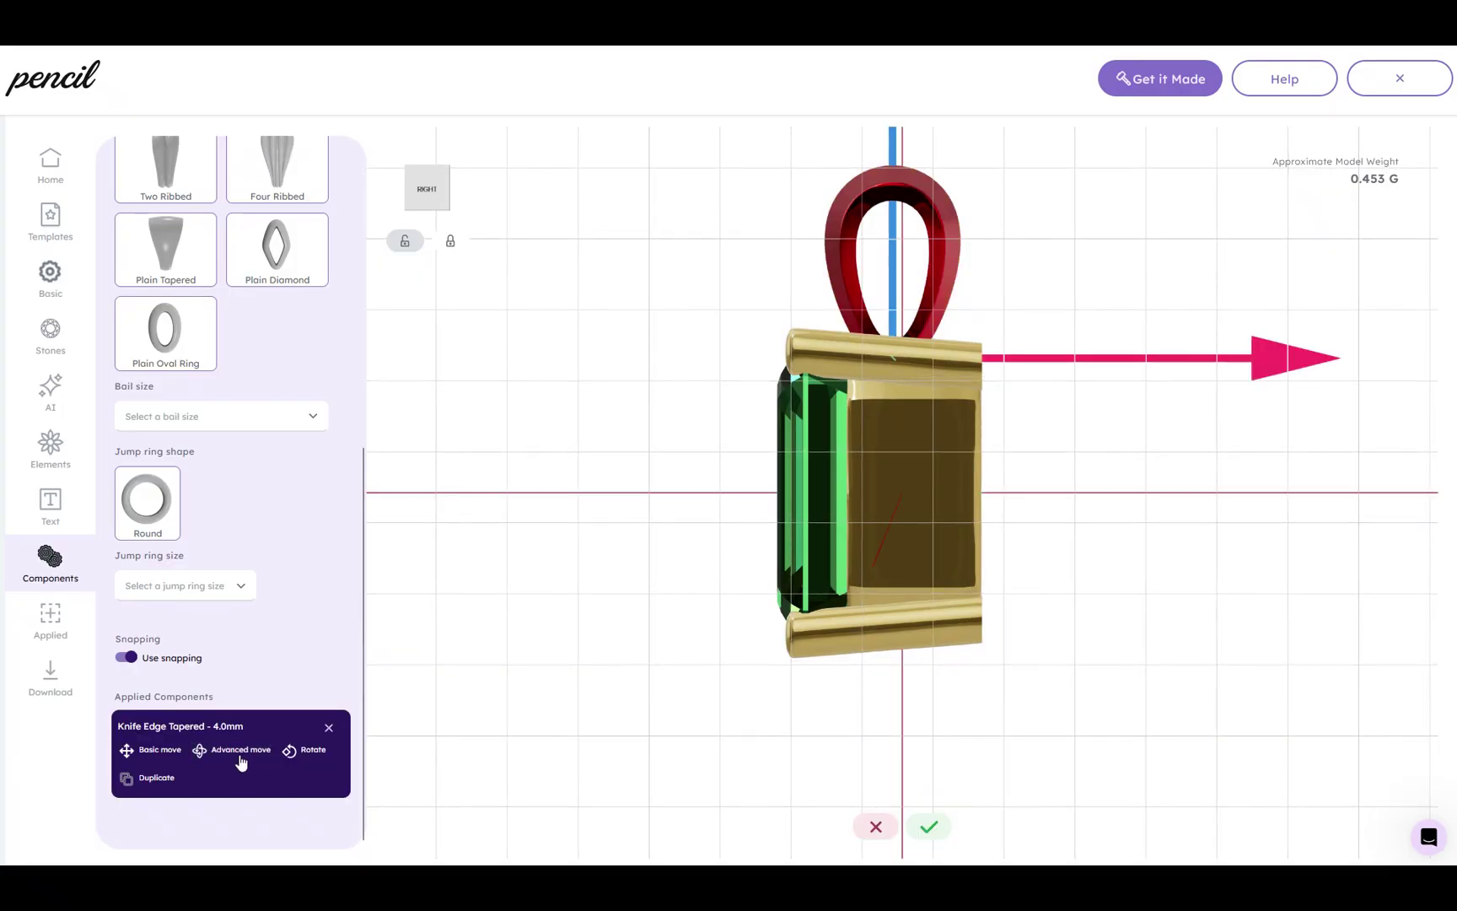
left_click(240, 762)
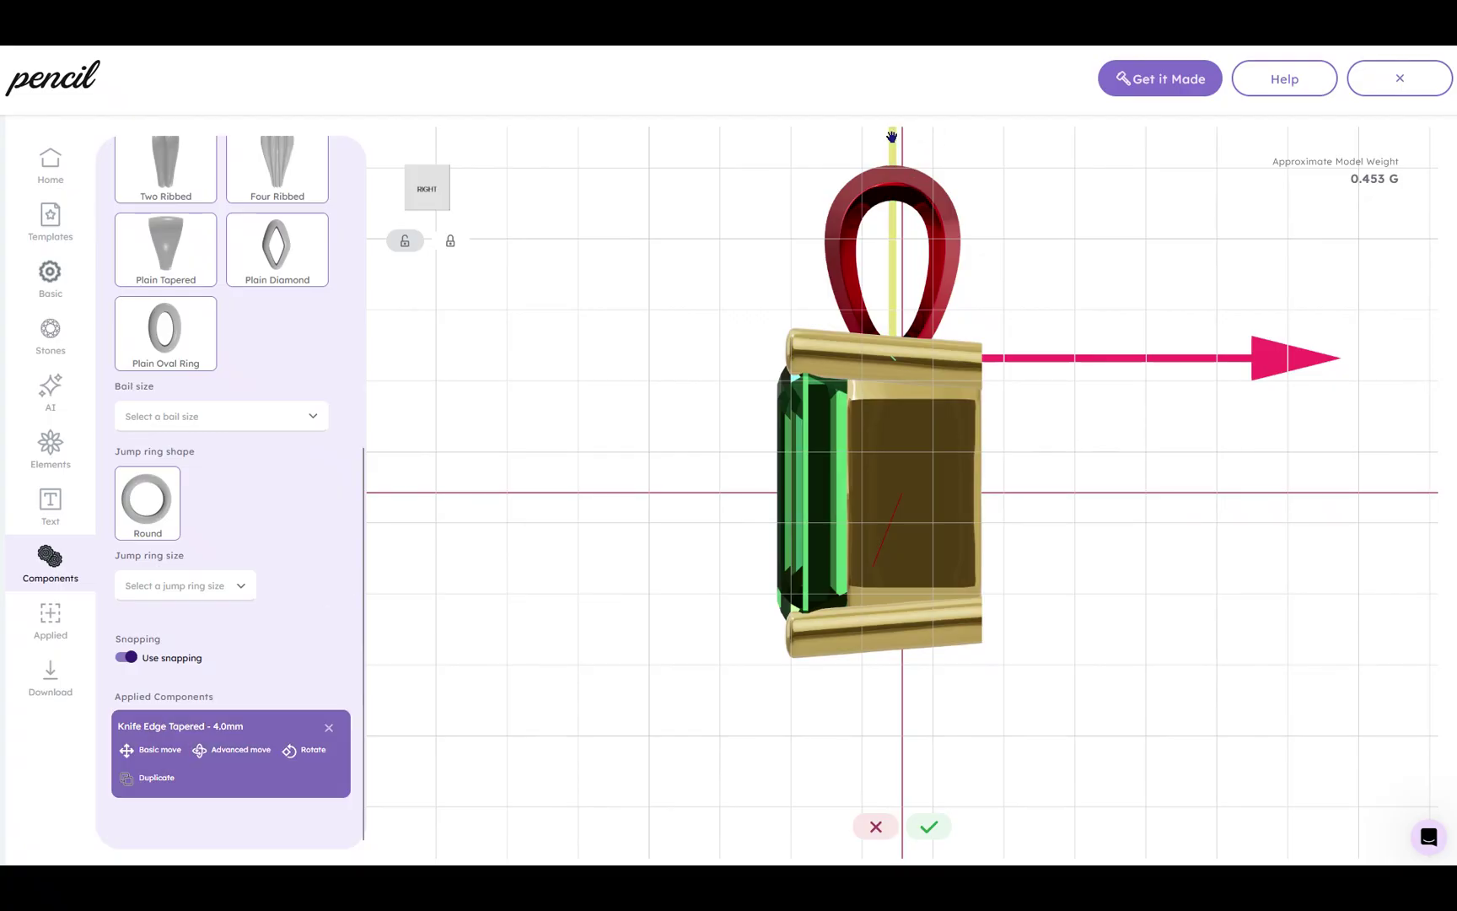
left_click(450, 194)
left_click(447, 192)
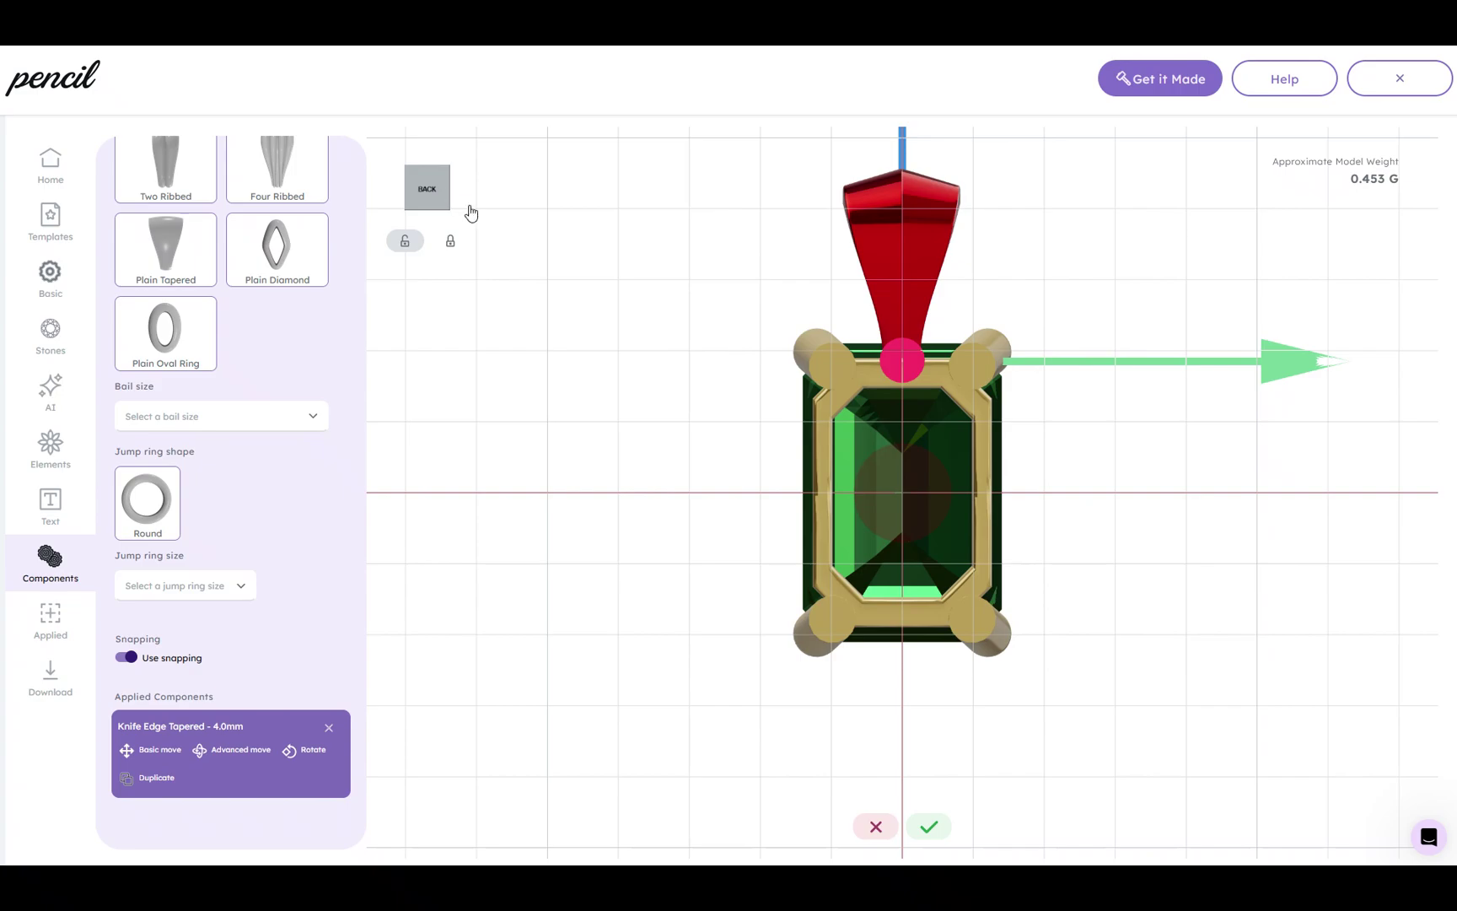
left_click_drag(687, 311, 706, 316)
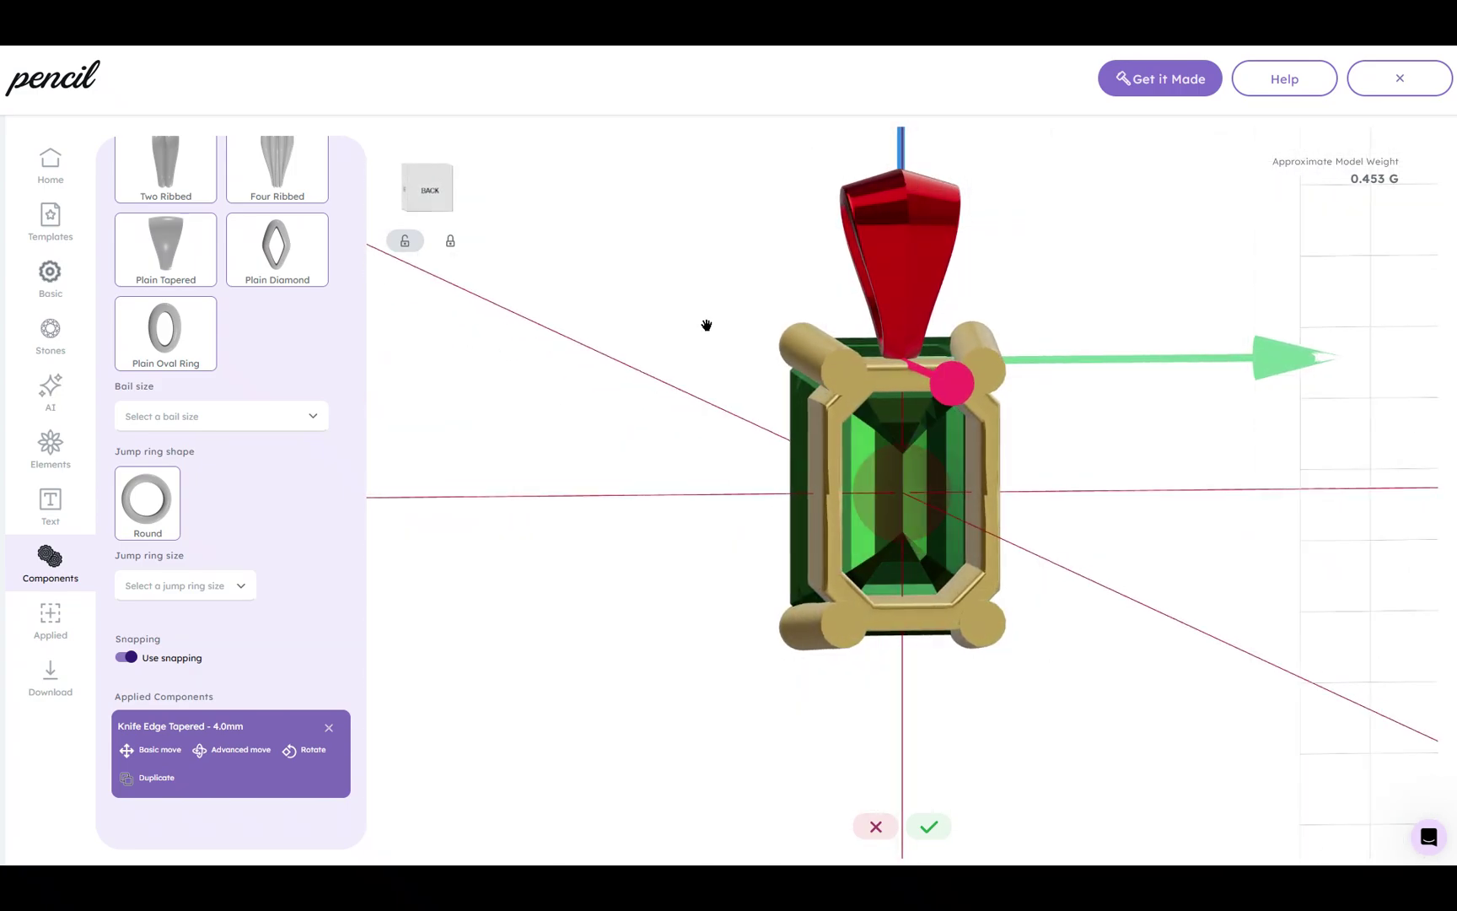
left_click_drag(903, 157, 902, 161)
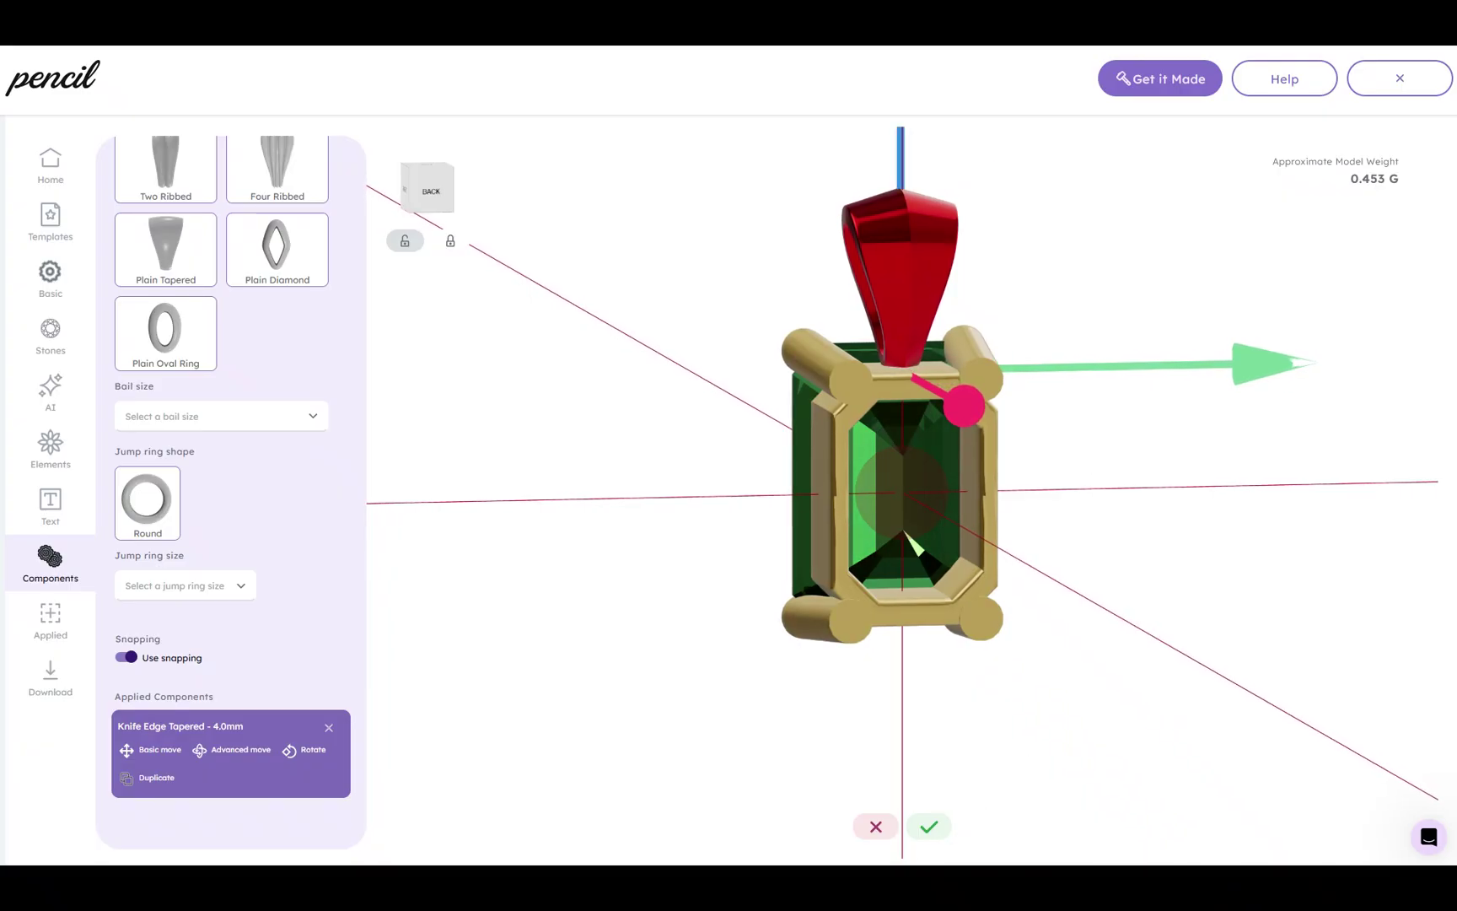
left_click(927, 829)
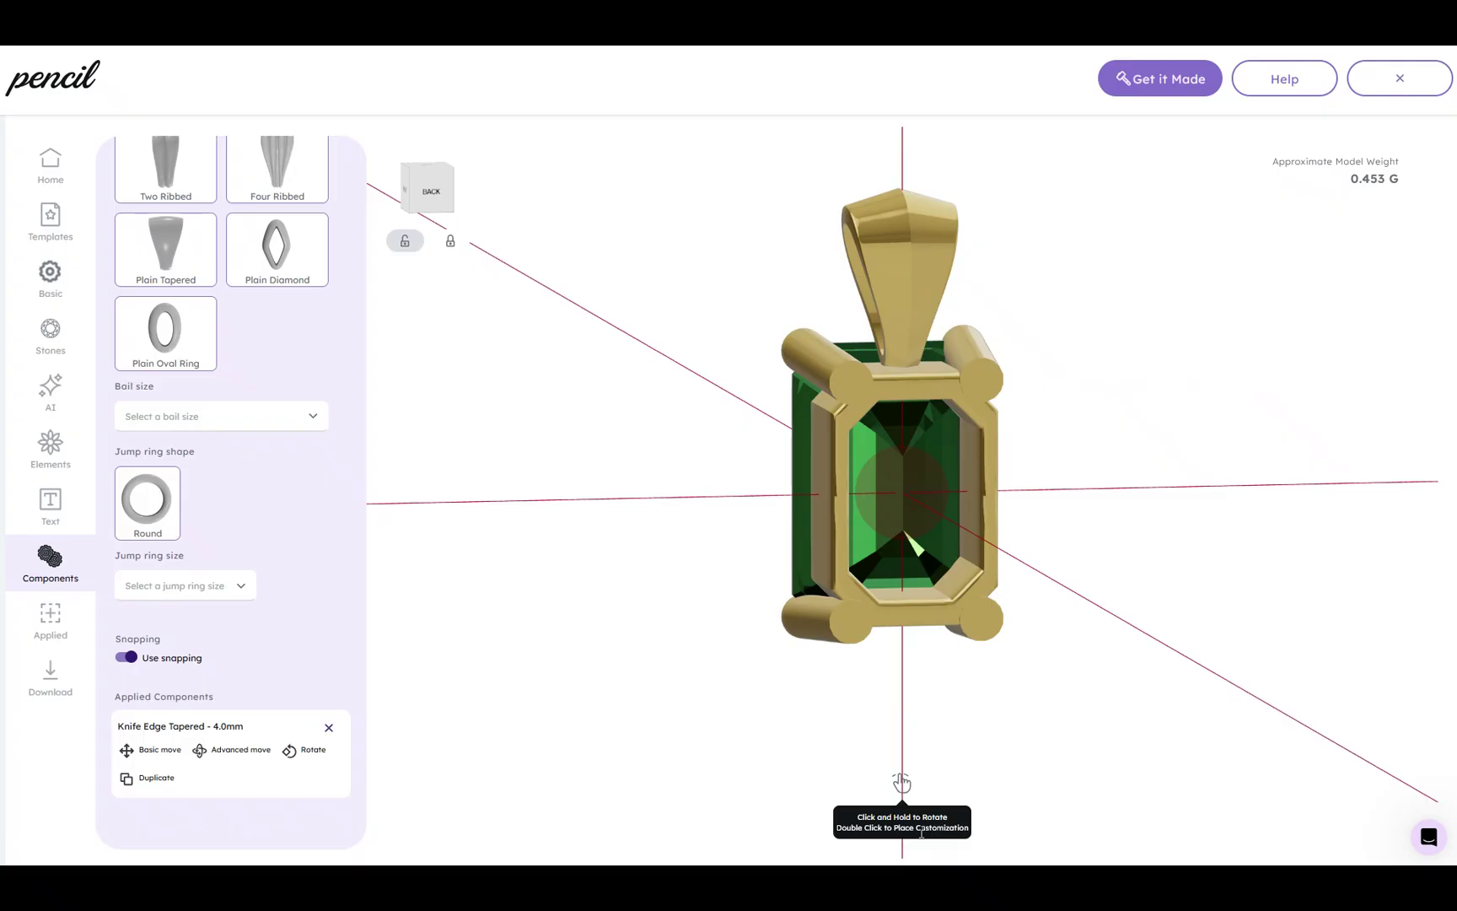
- Rename the design as Emerald Pendant in the basic settings
left_click_drag(641, 426, 797, 657)
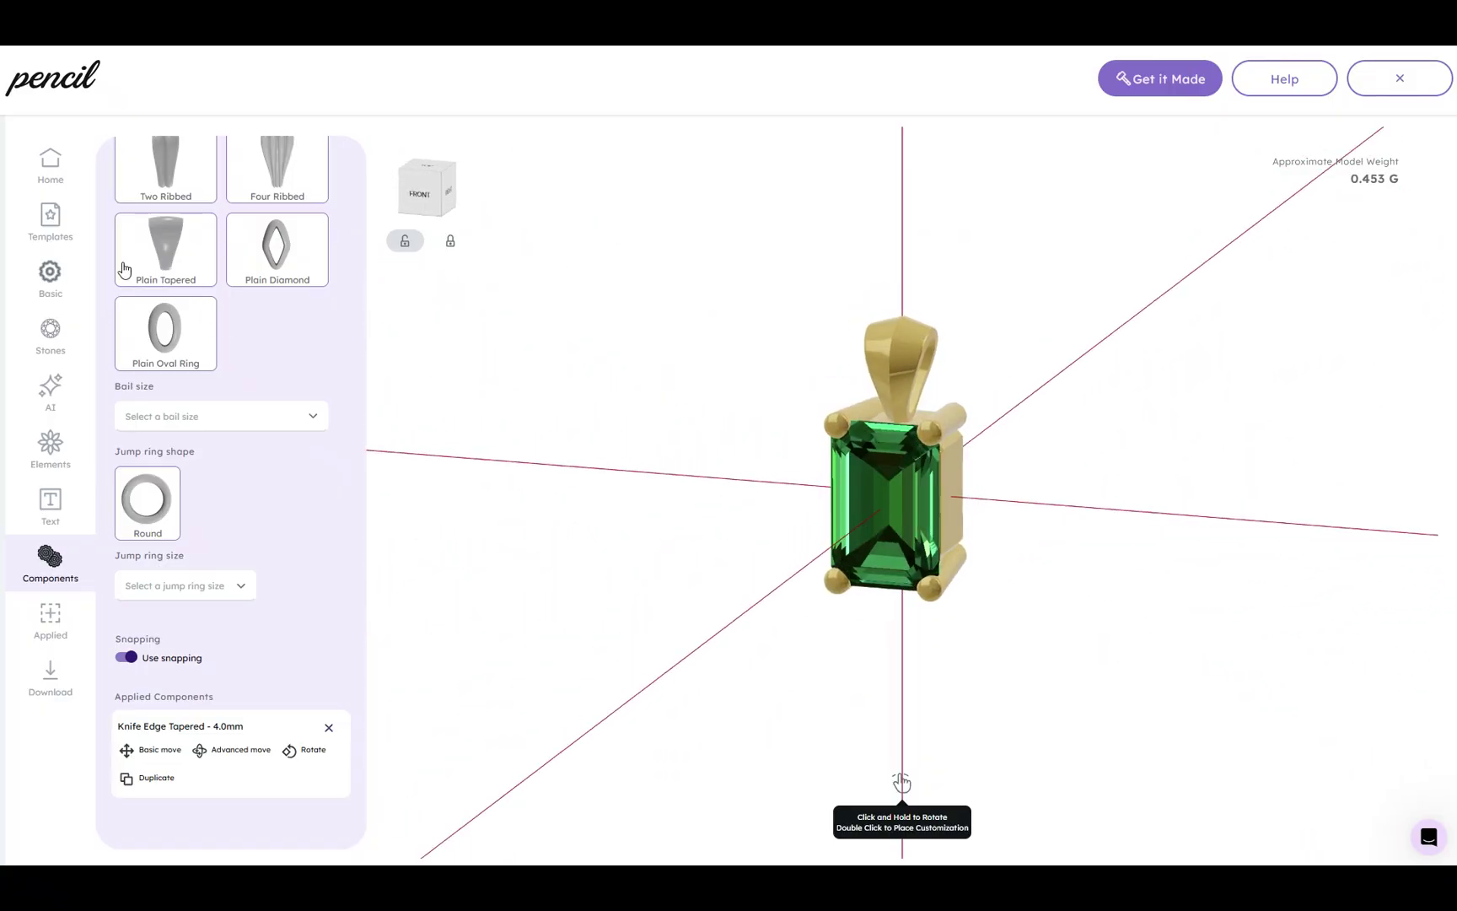
left_click(52, 277)
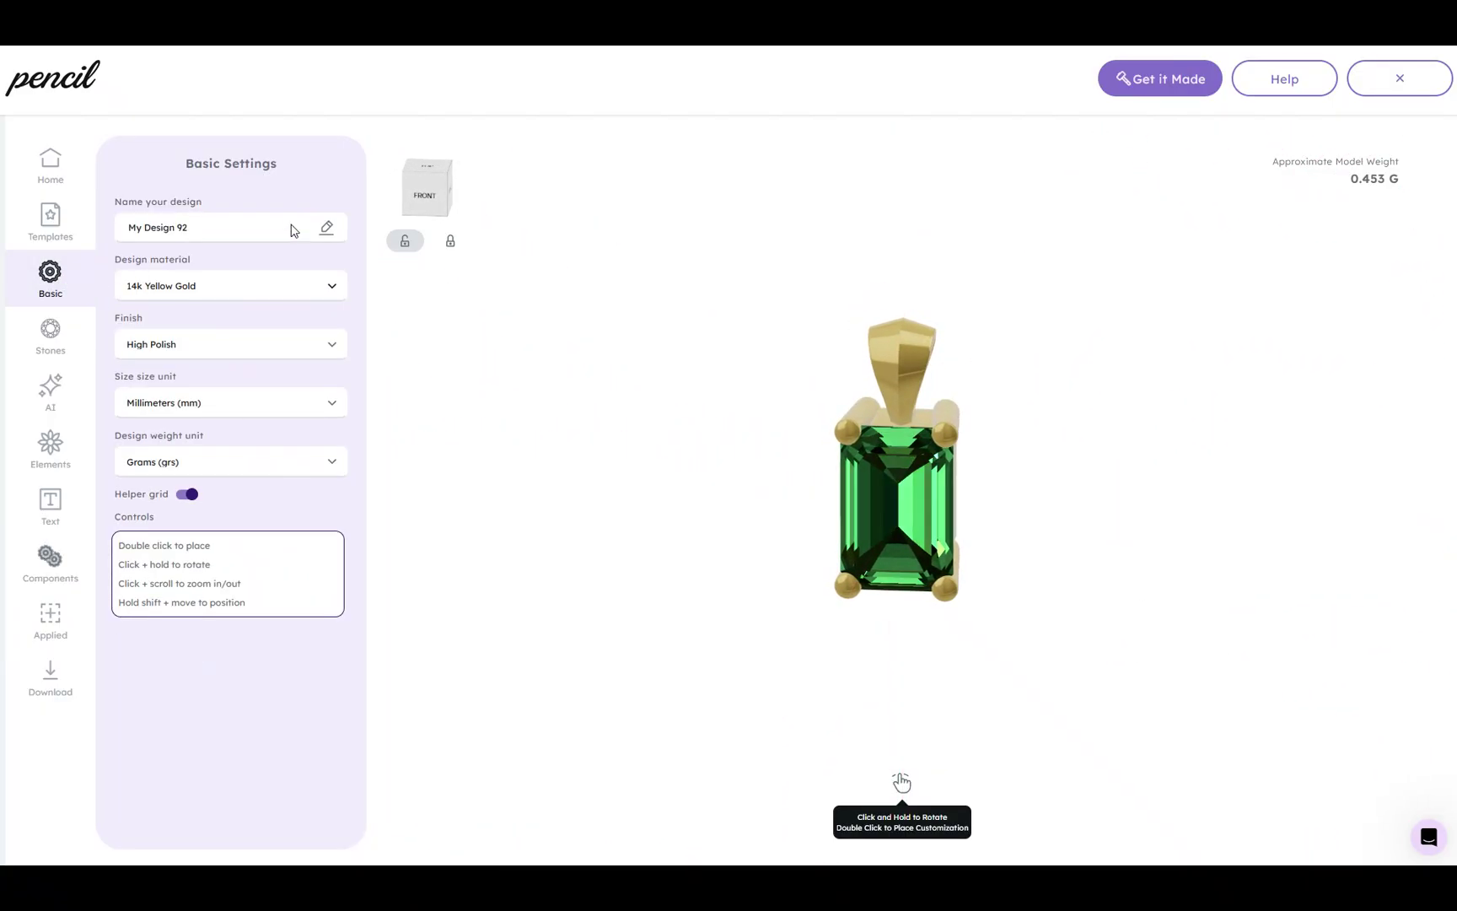
left_click(328, 230)
left_click_drag(221, 228, 90, 238)
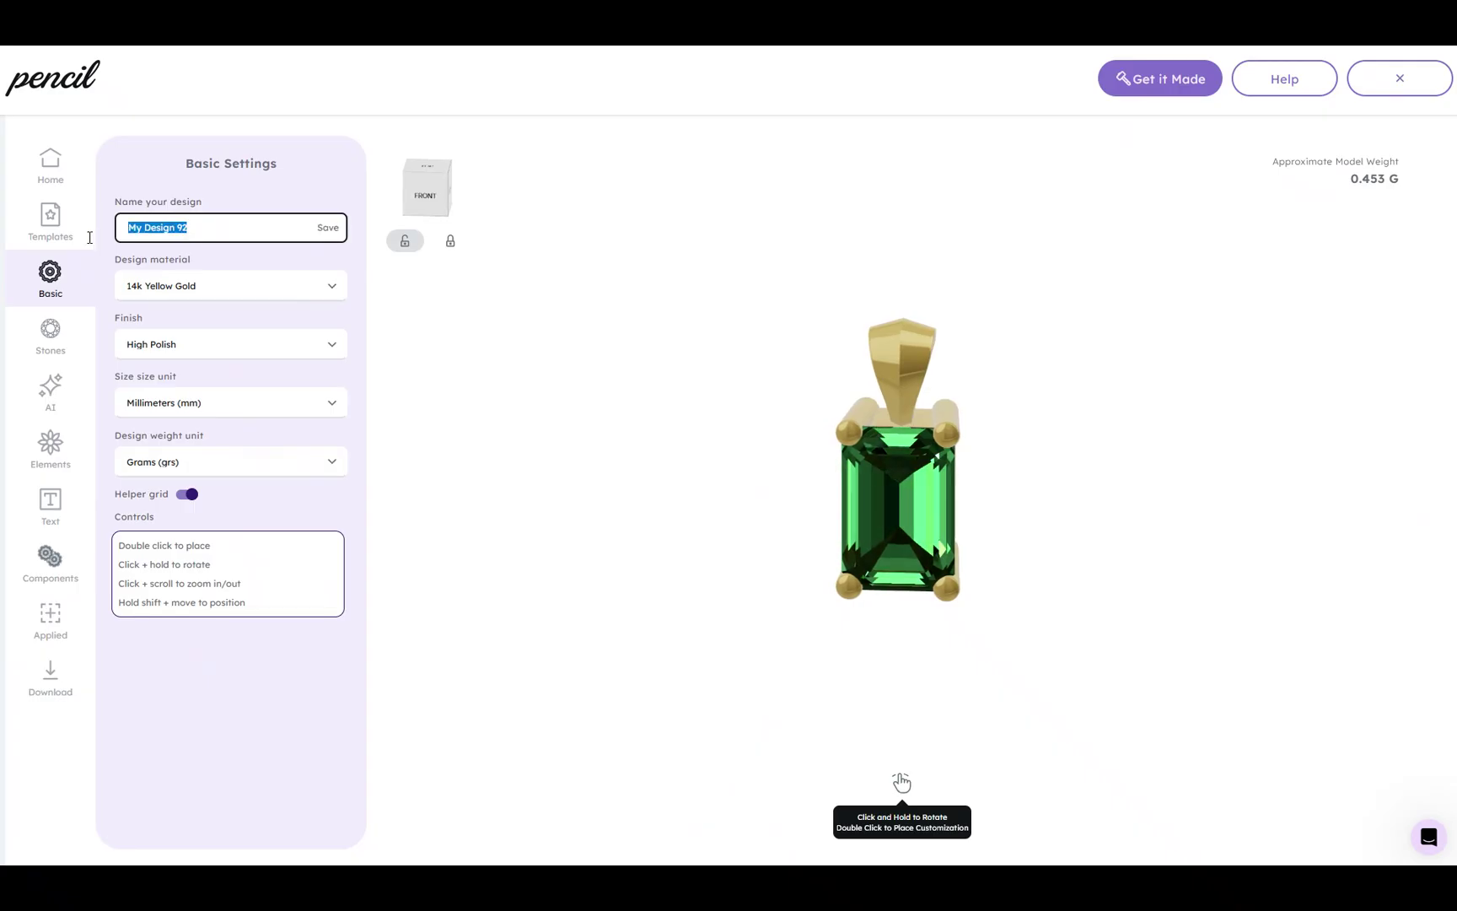
type("Emerald Pendant")
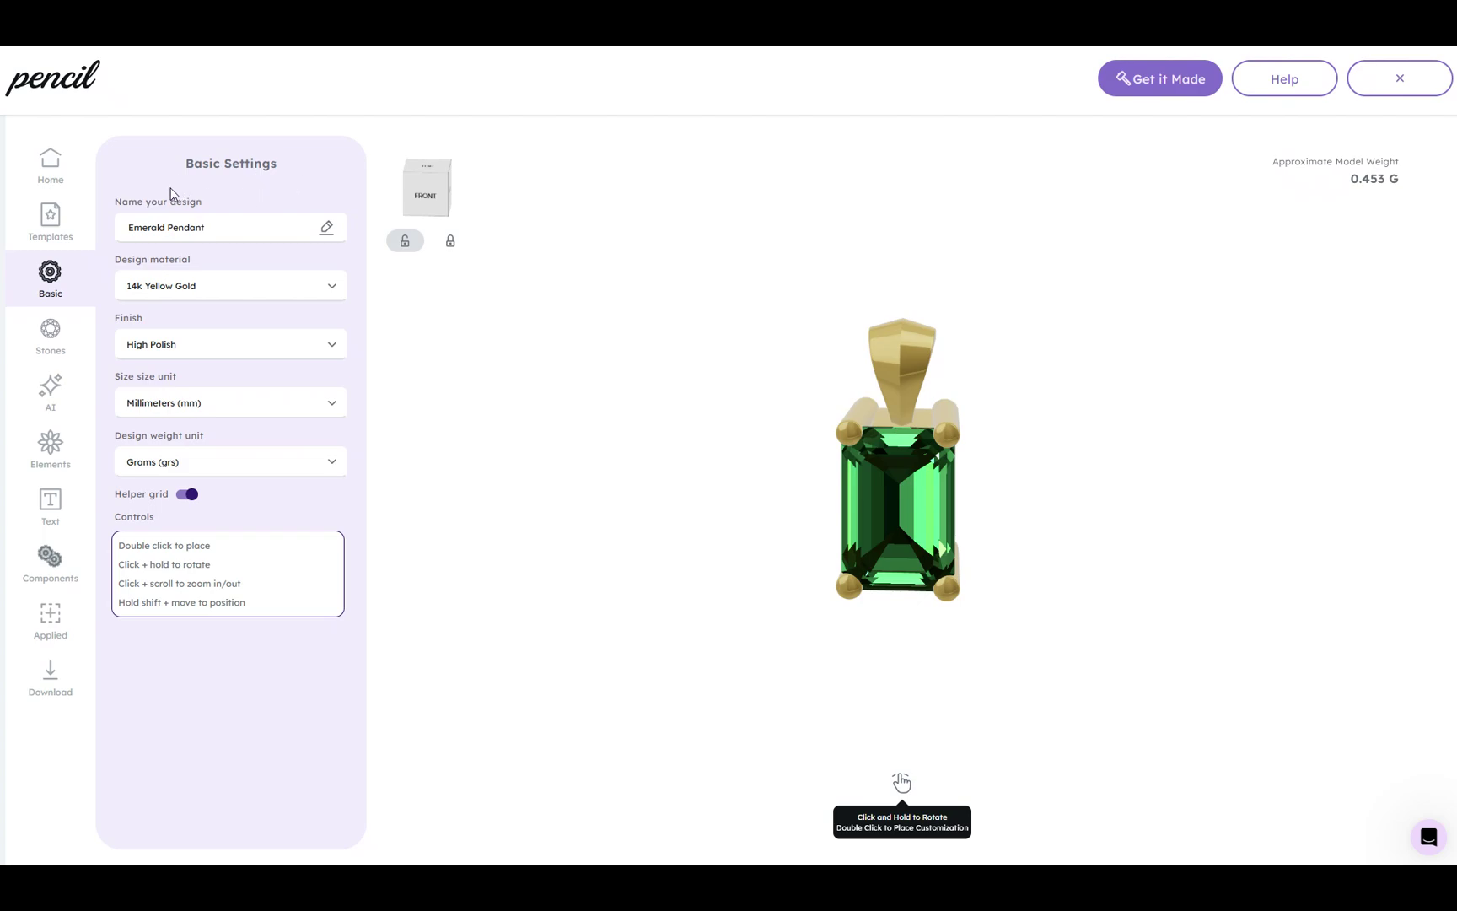
- Return to the saved designs and duplicate the Emerald pendant design
left_click(51, 163)
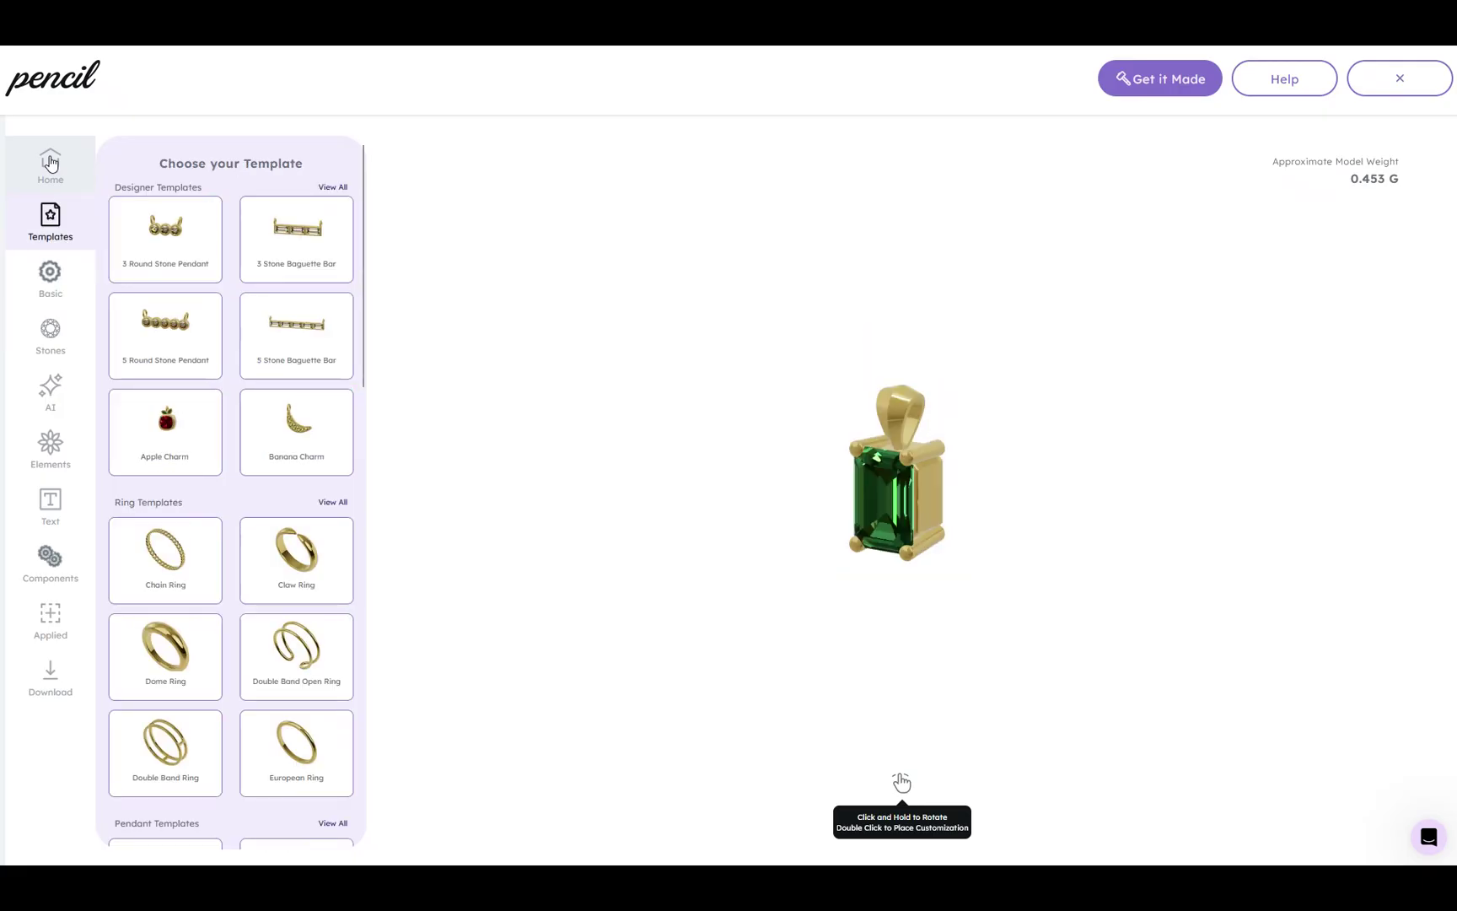
left_click(50, 162)
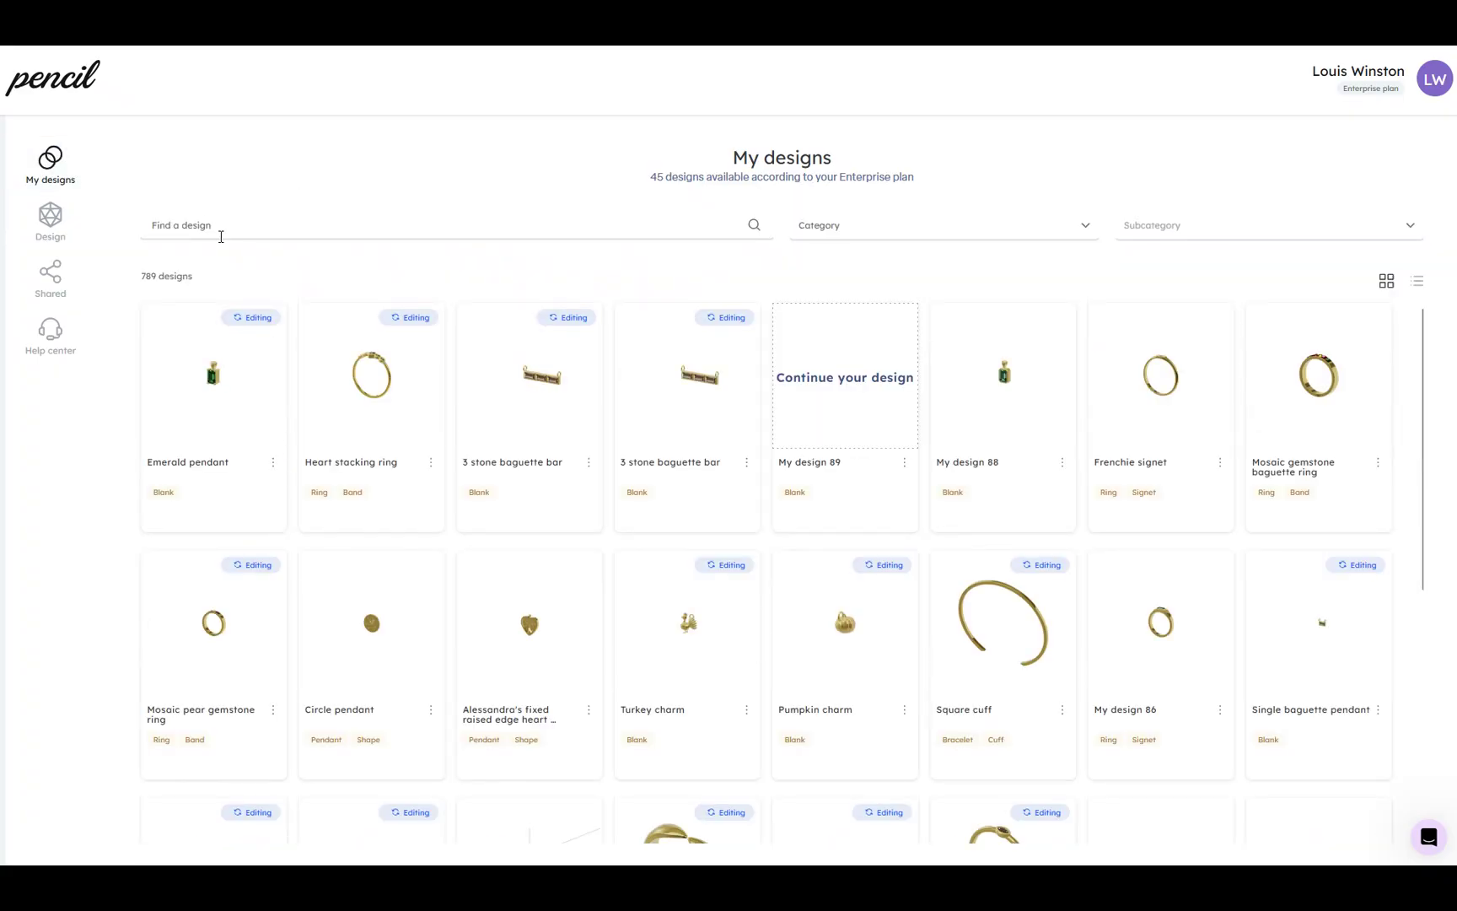
left_click(273, 462)
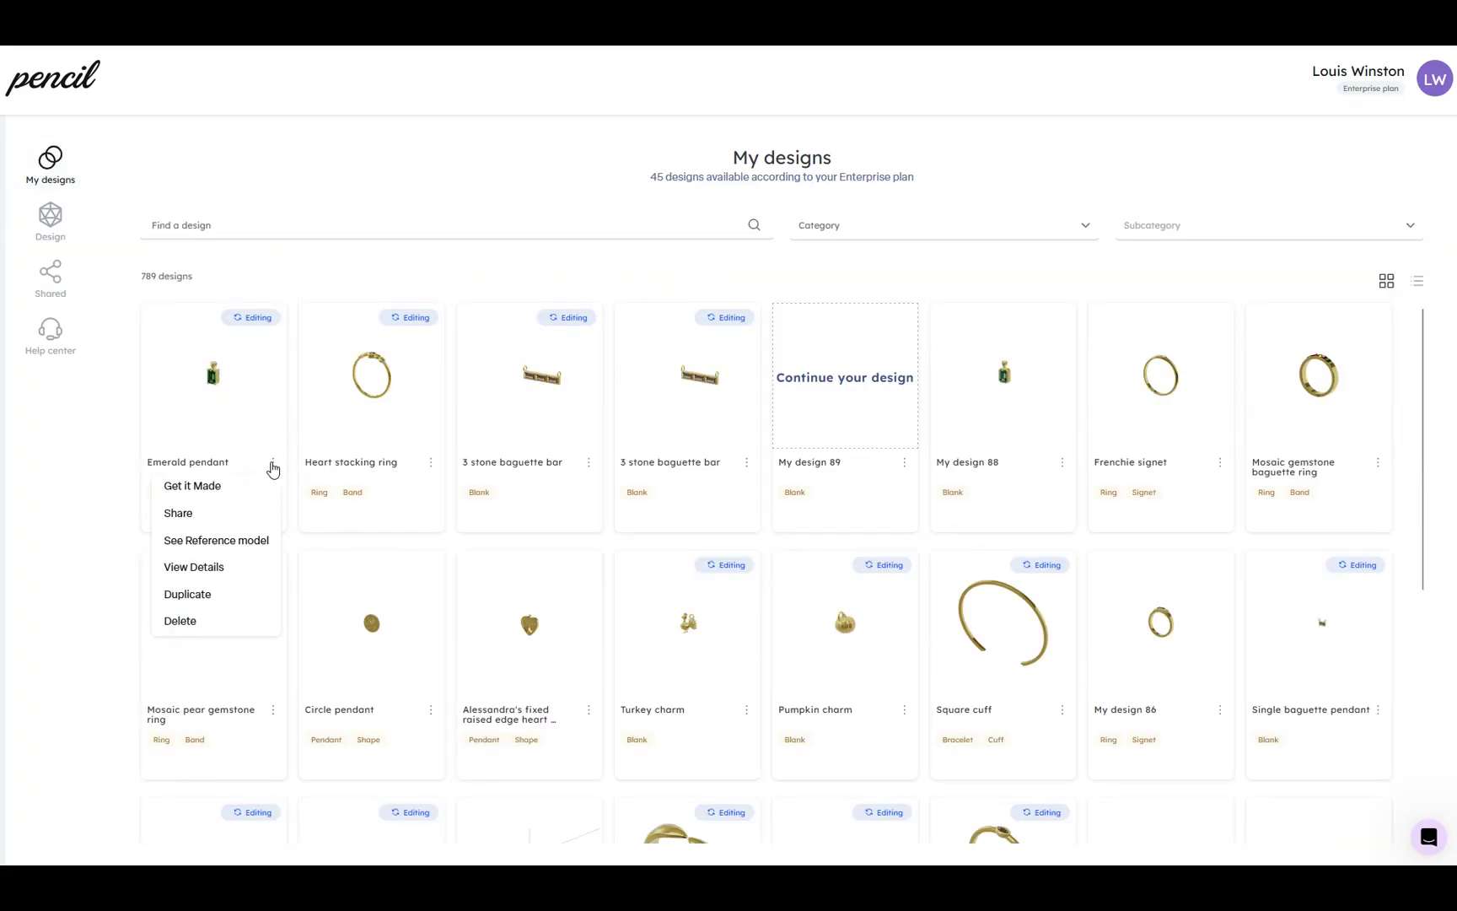
left_click(210, 595)
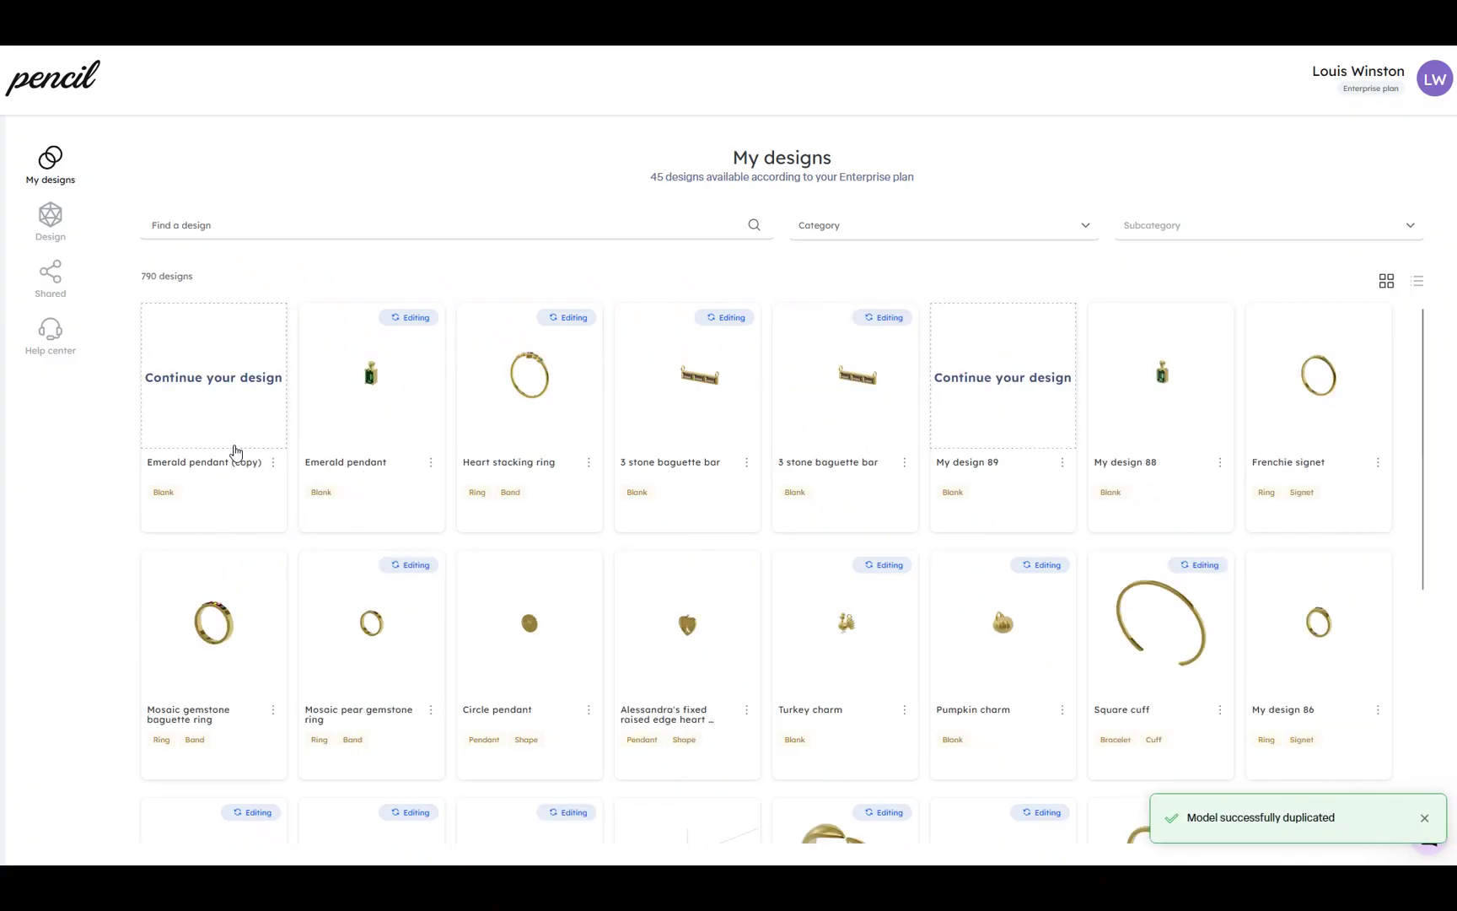
- Open the Emerald pendant copy and remove its emerald stone together with the basket, keeping the bail
left_click(212, 469)
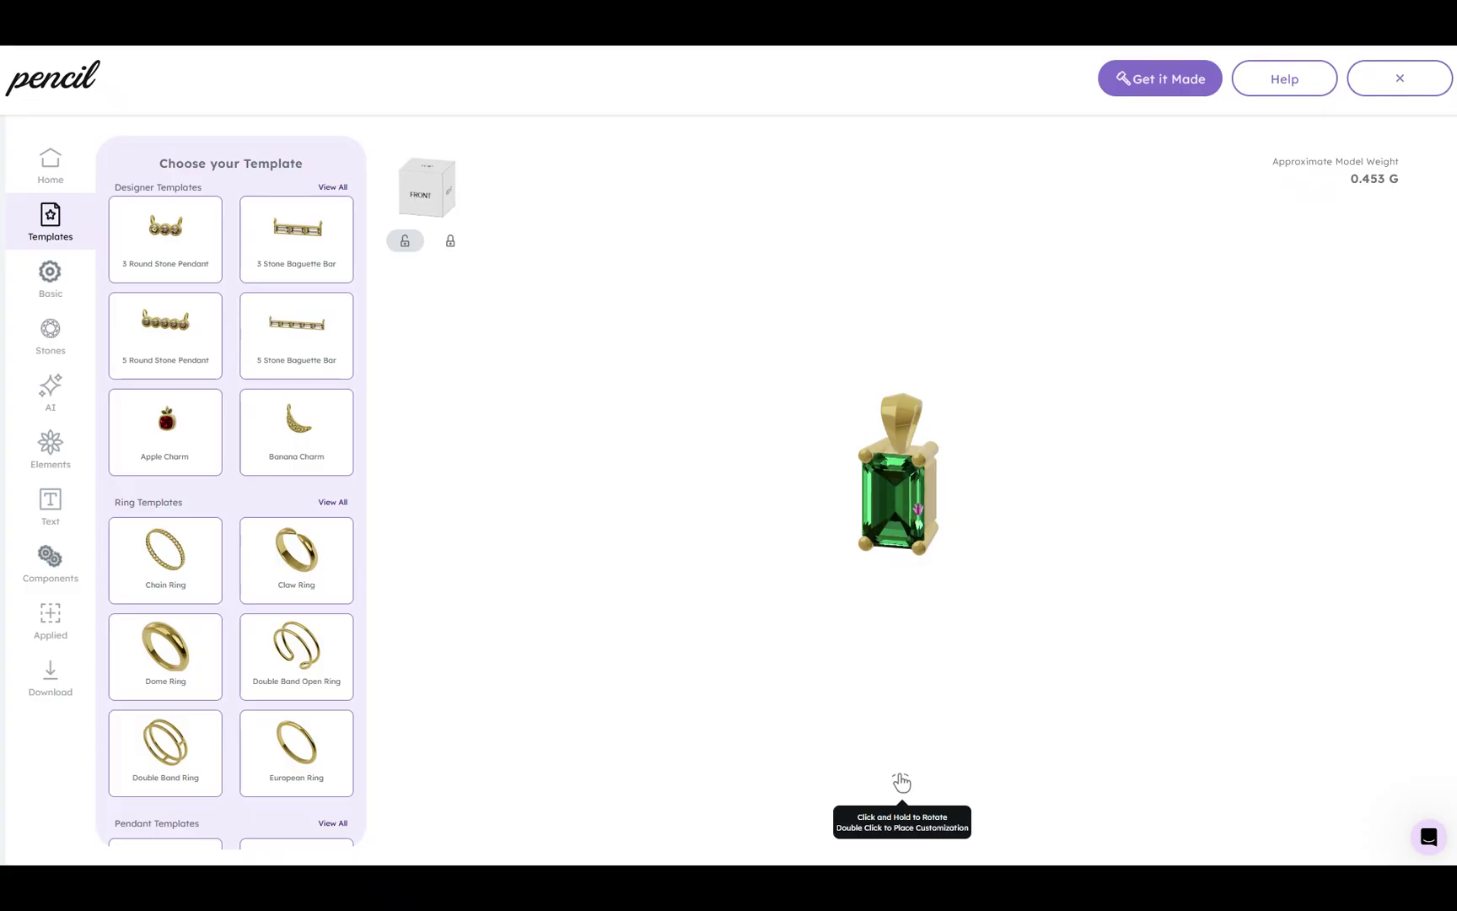
left_click(918, 510)
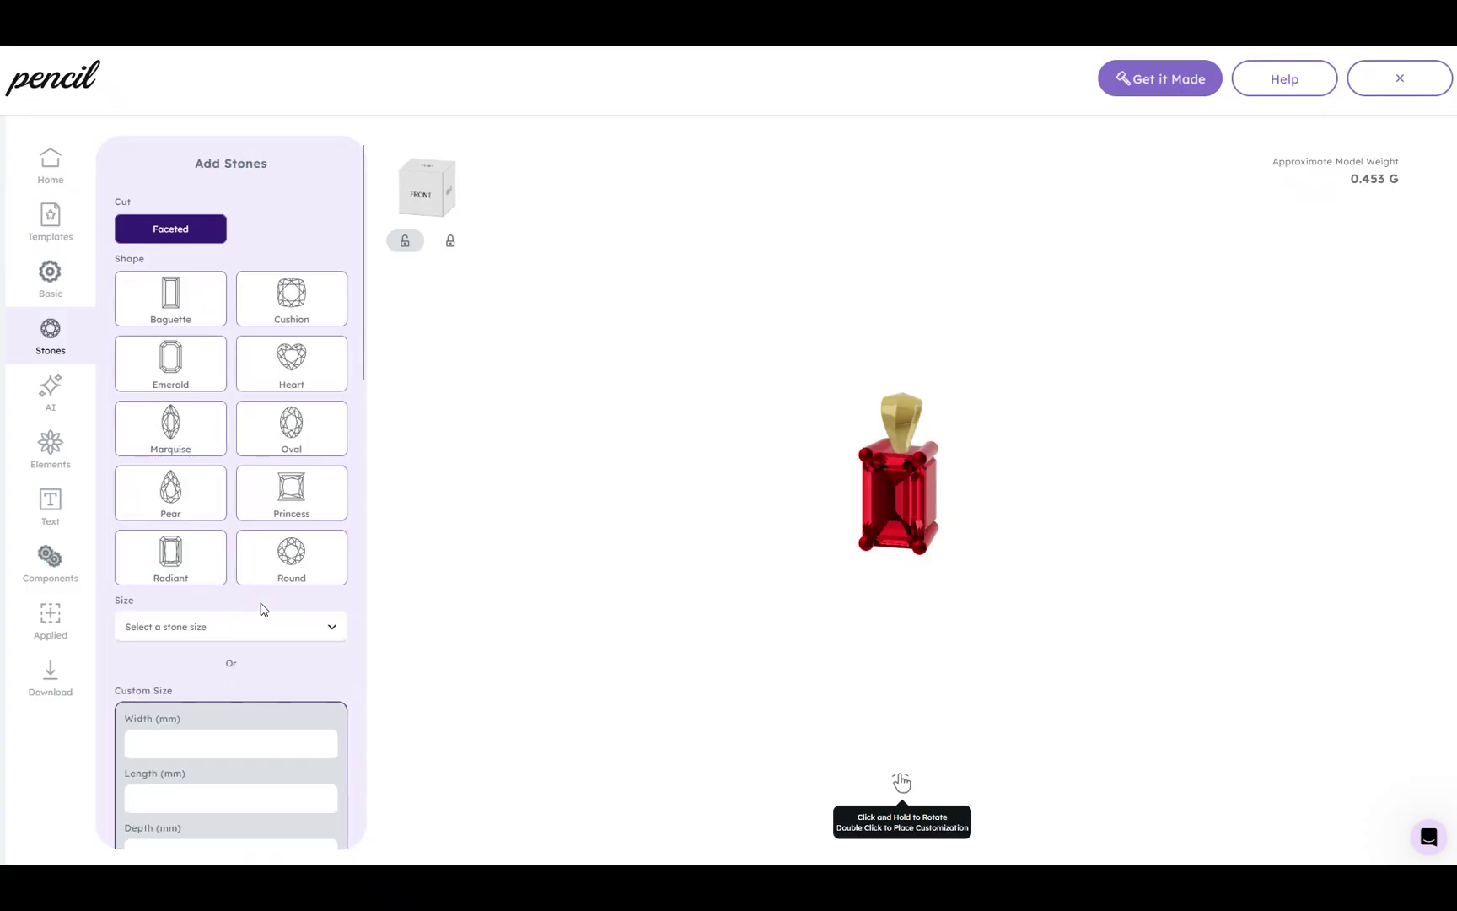
scroll(263, 607, "down", 15)
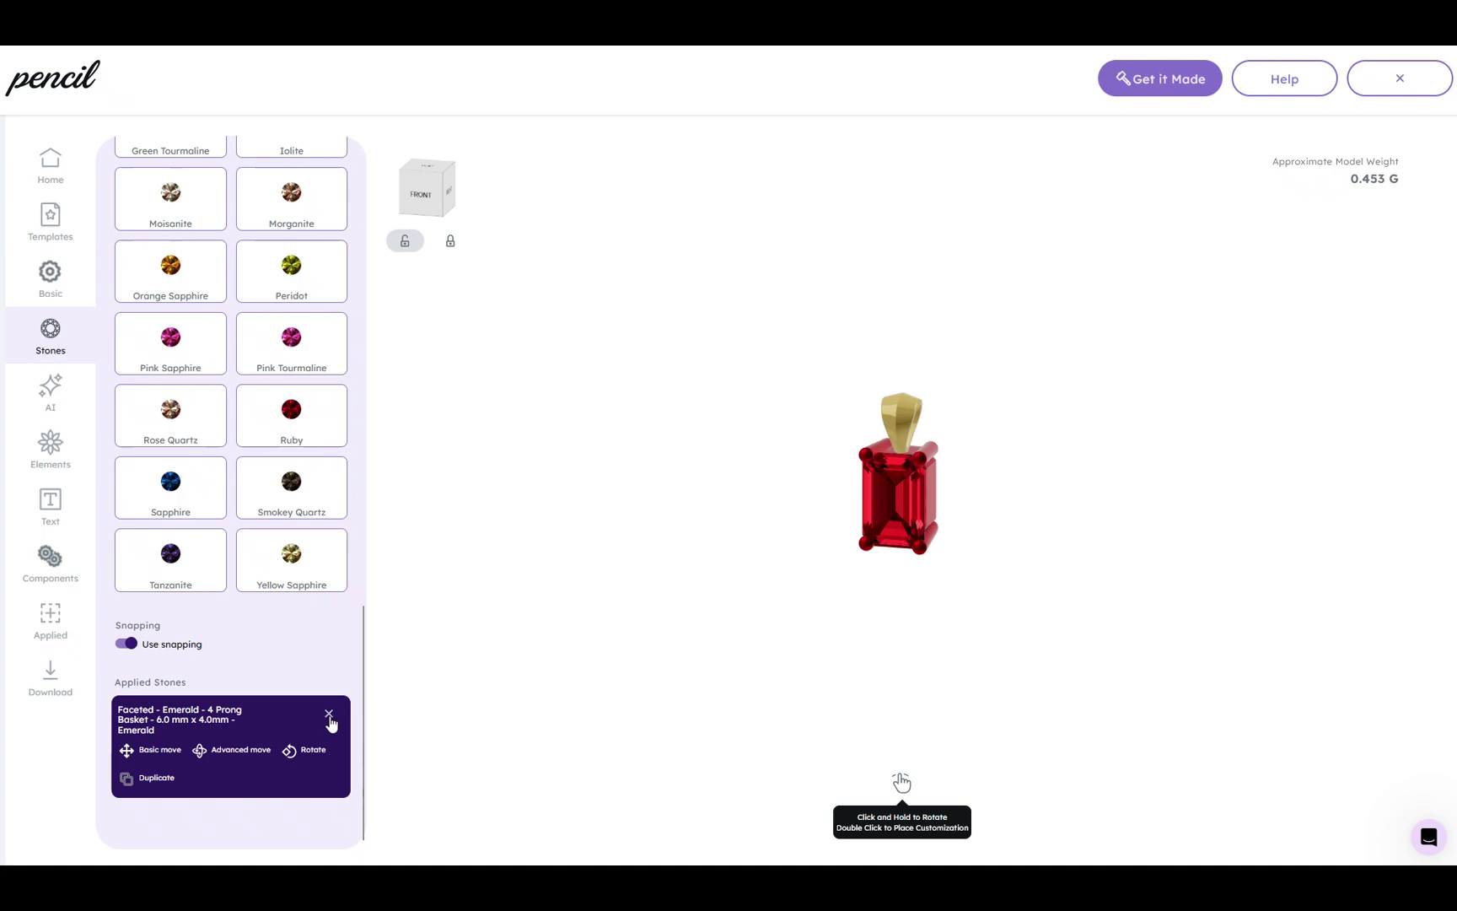
left_click(329, 715)
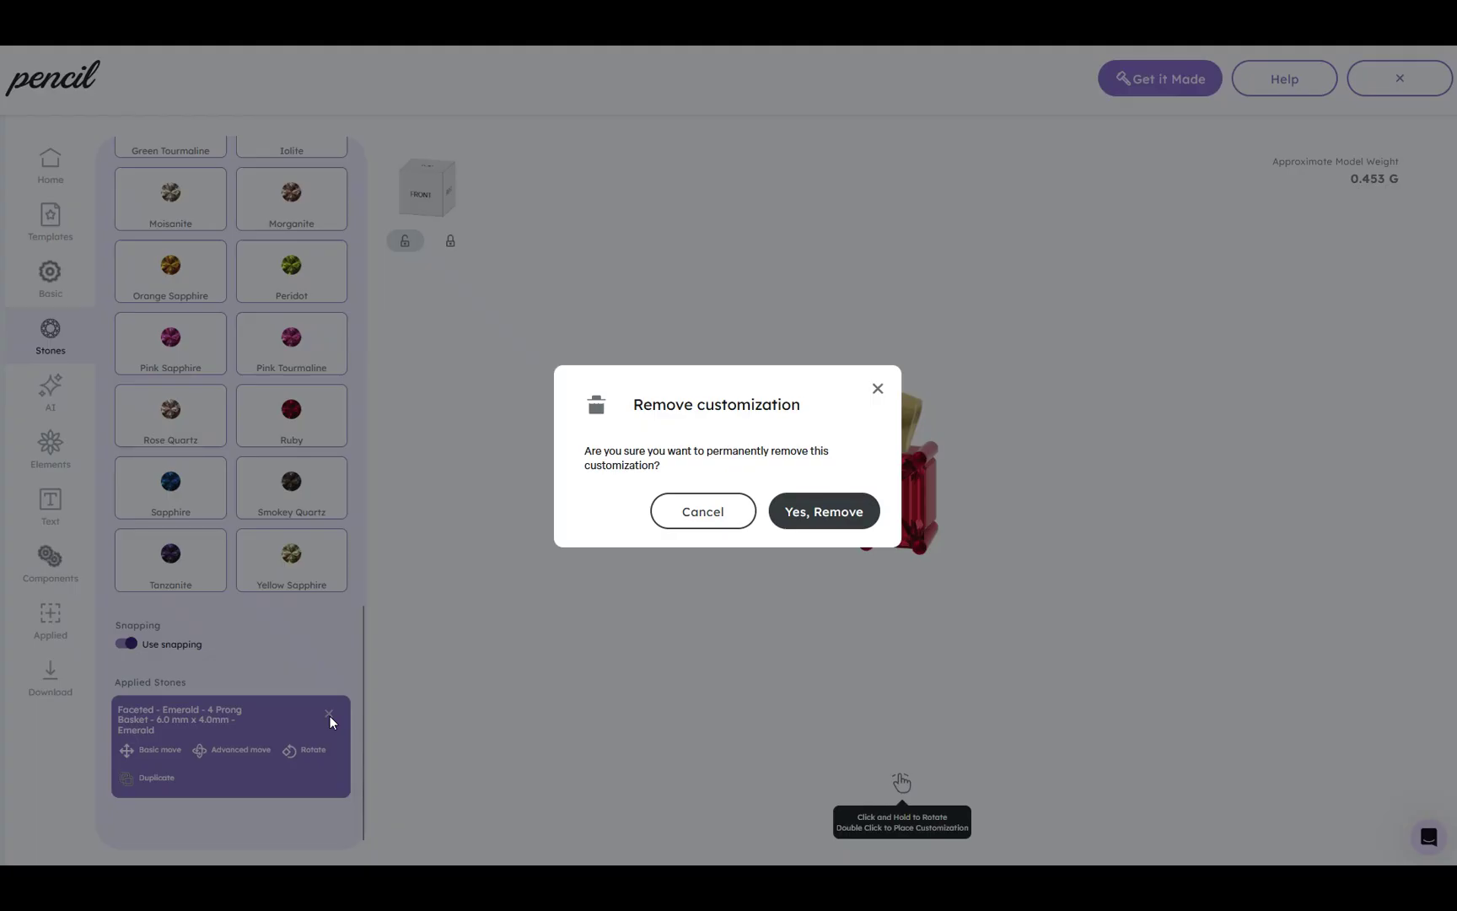
left_click(822, 509)
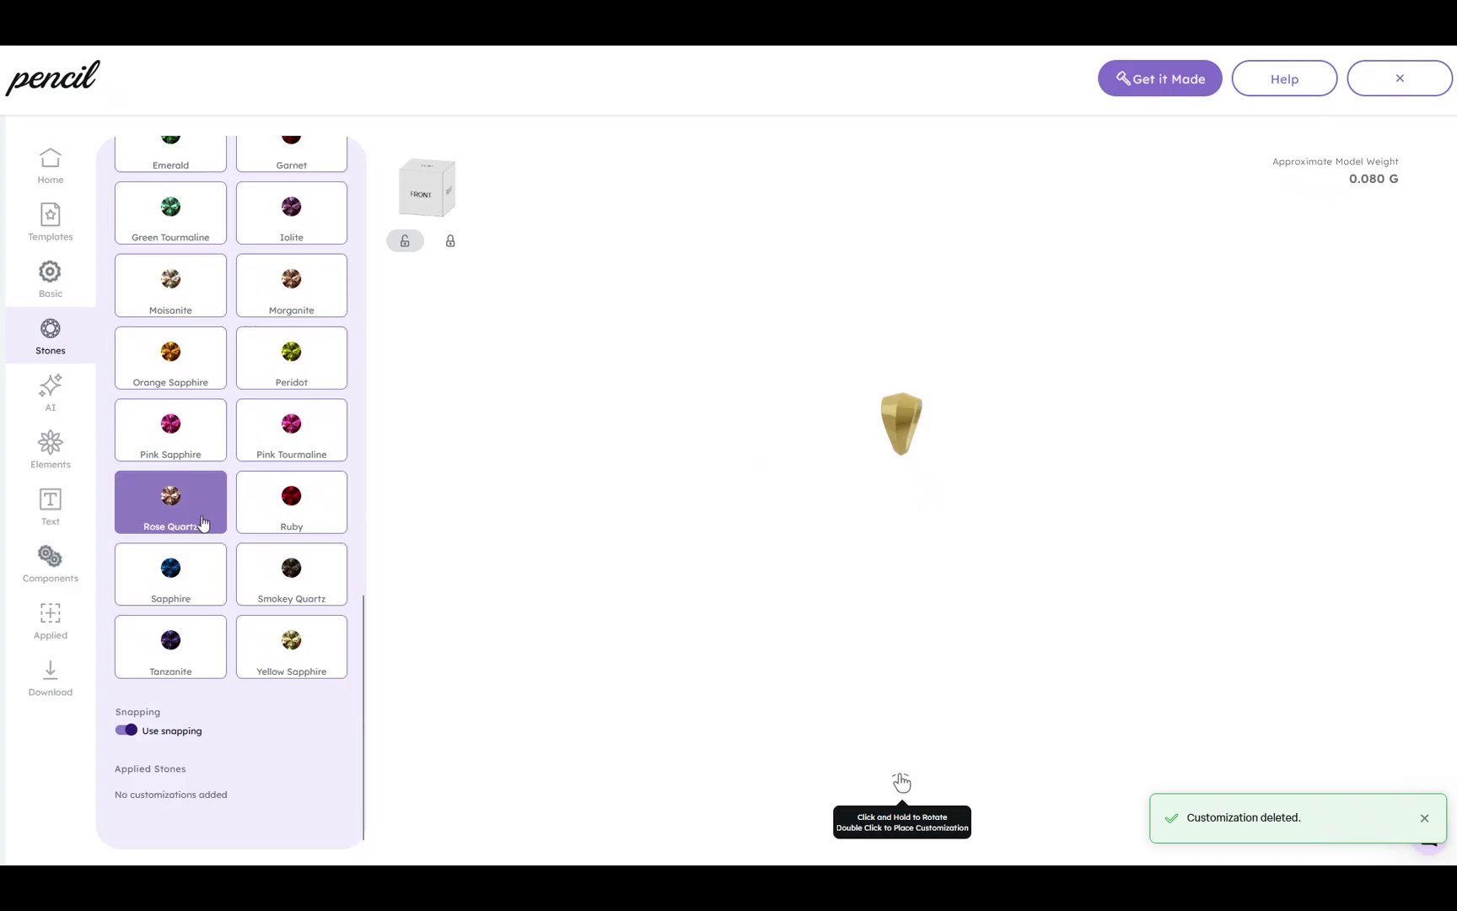
- Choose a faceted Oval stone in the 6.0 mm x 4.0mm size
scroll(209, 527, "up", 8)
scroll(208, 519, "up", 6)
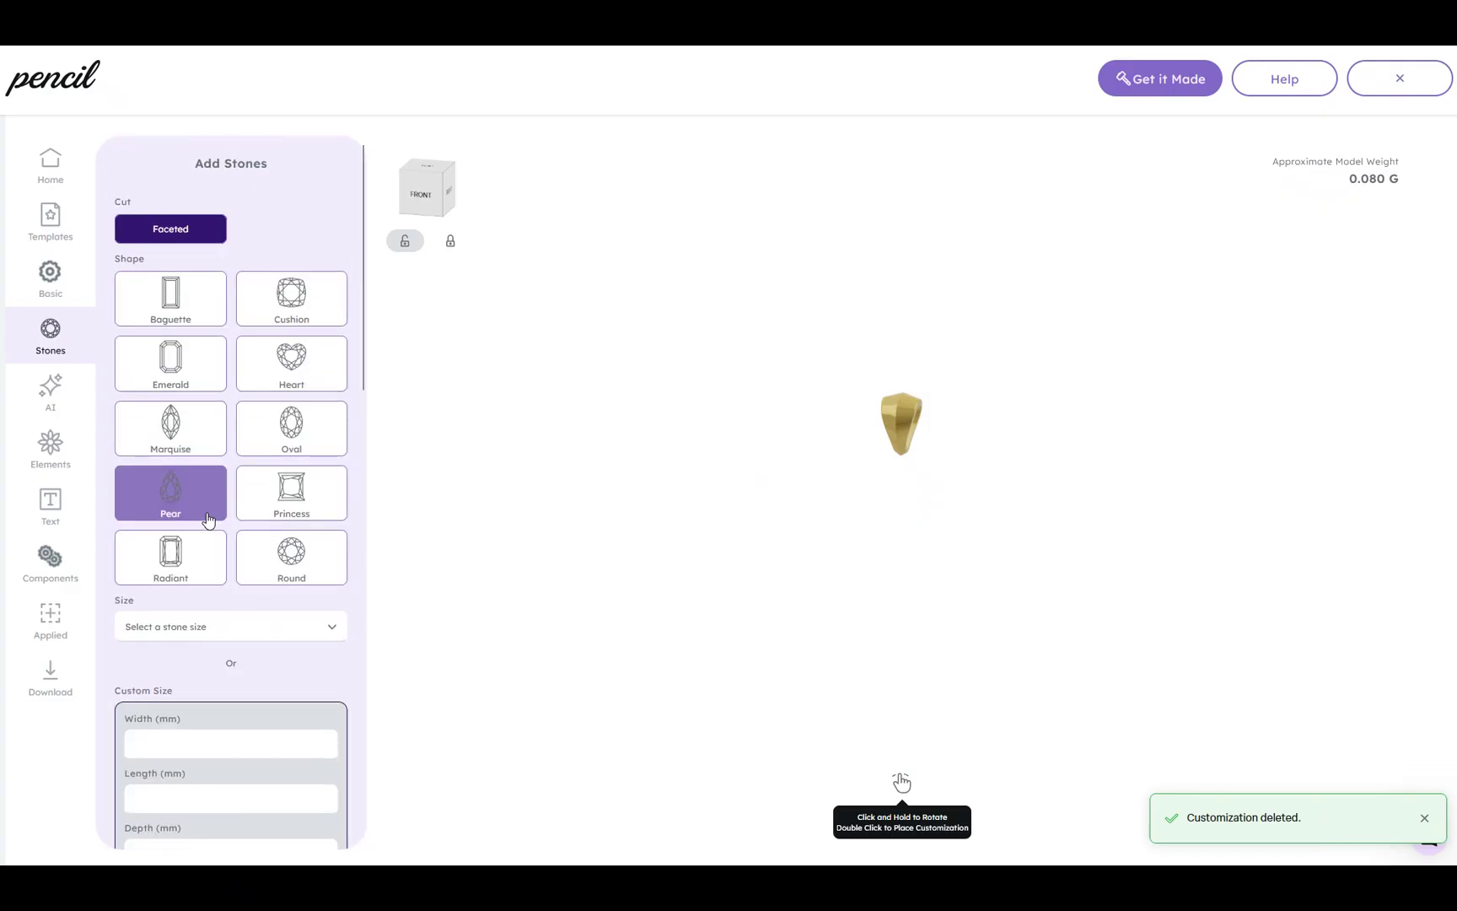
left_click(268, 435)
scroll(255, 443, "down", 4)
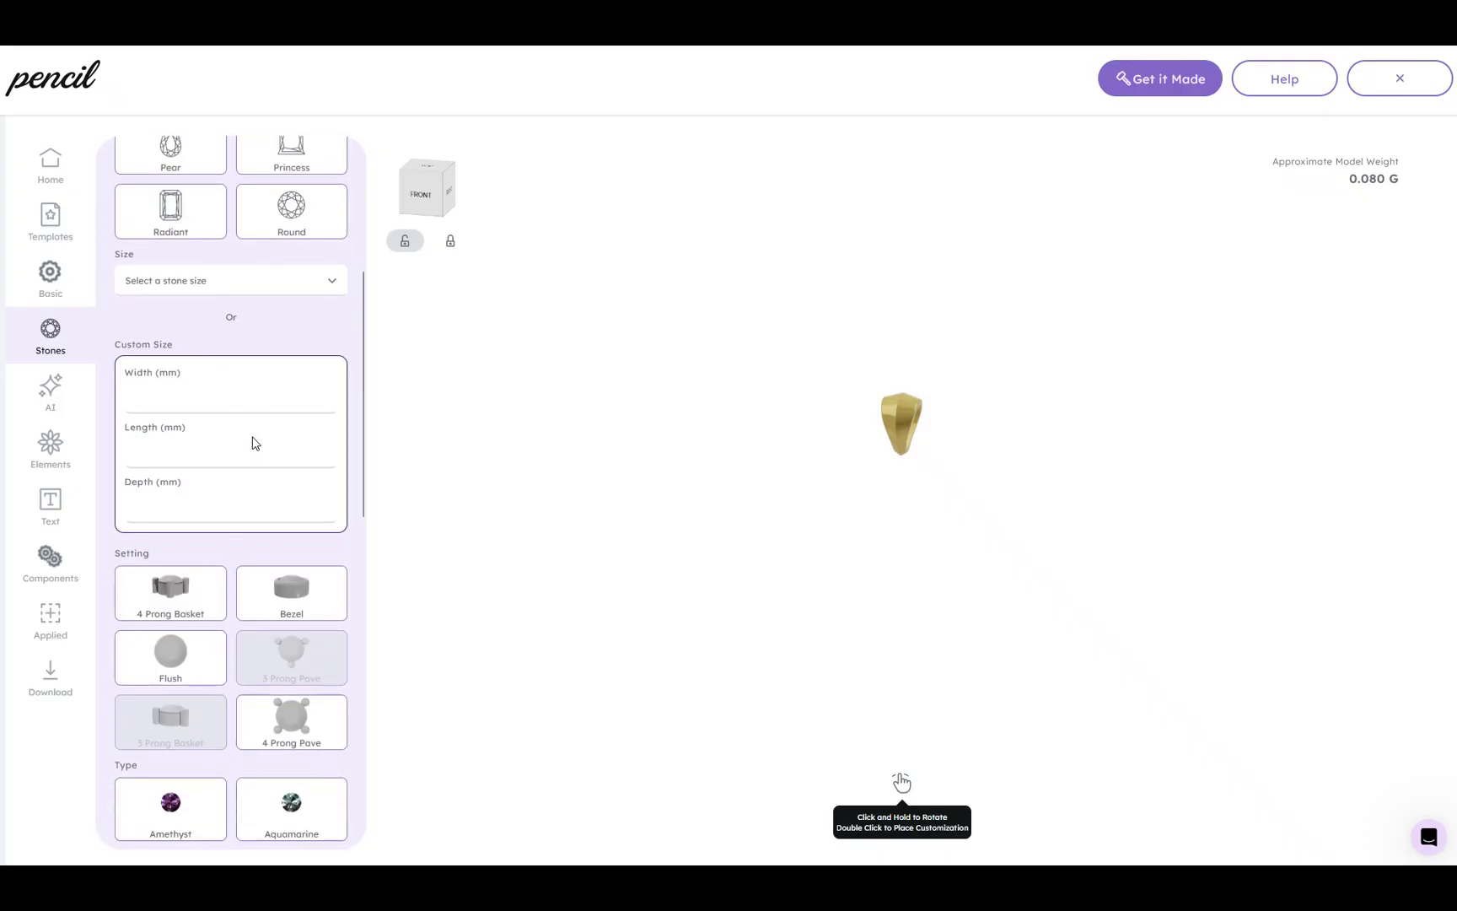
left_click(283, 287)
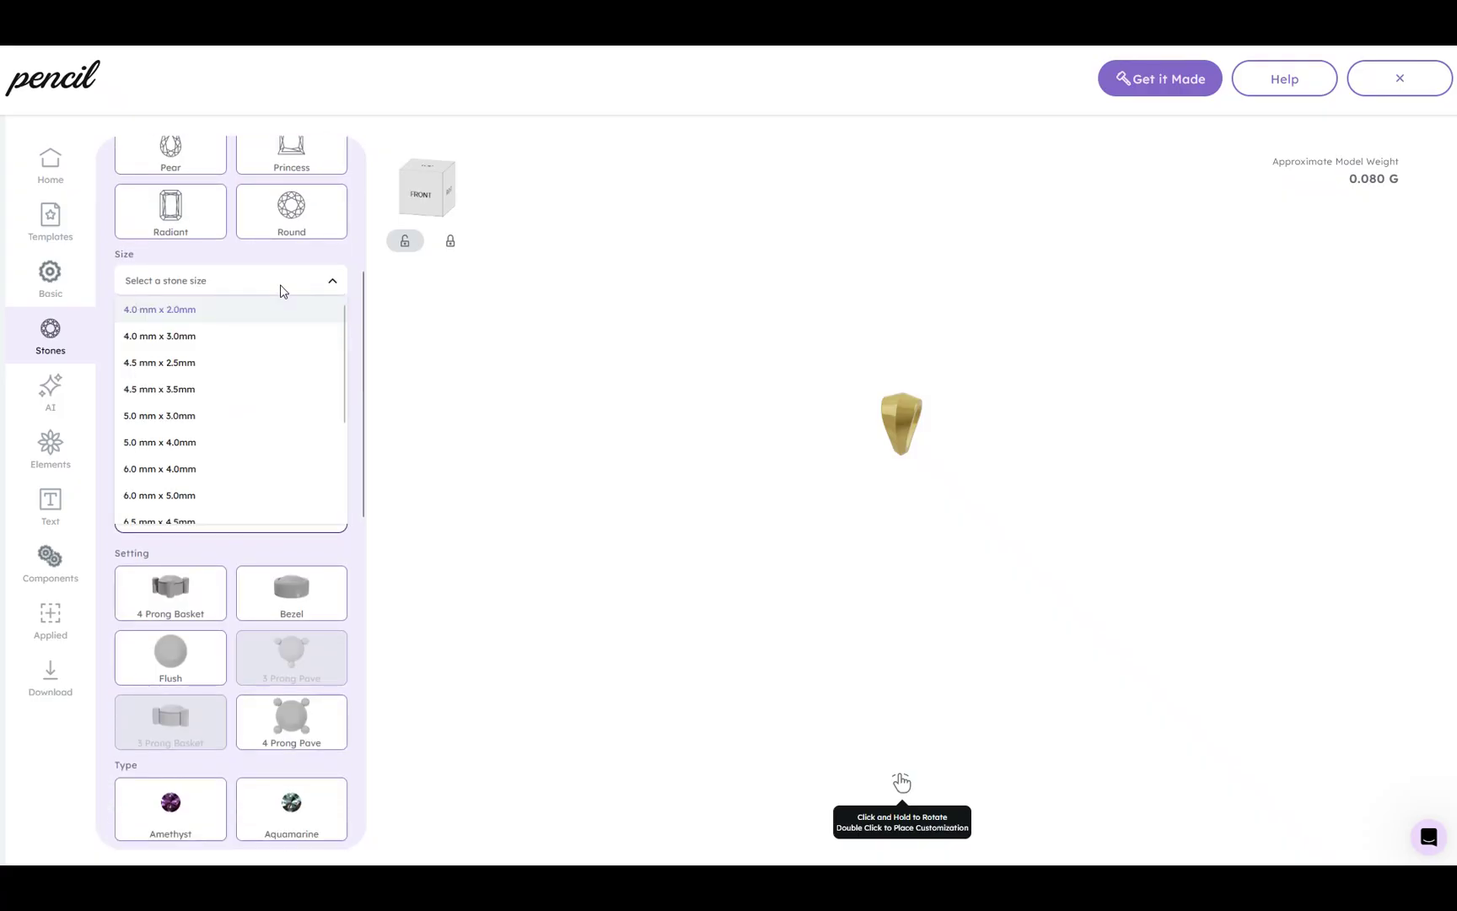
left_click(191, 474)
scroll(285, 312, "down", 2)
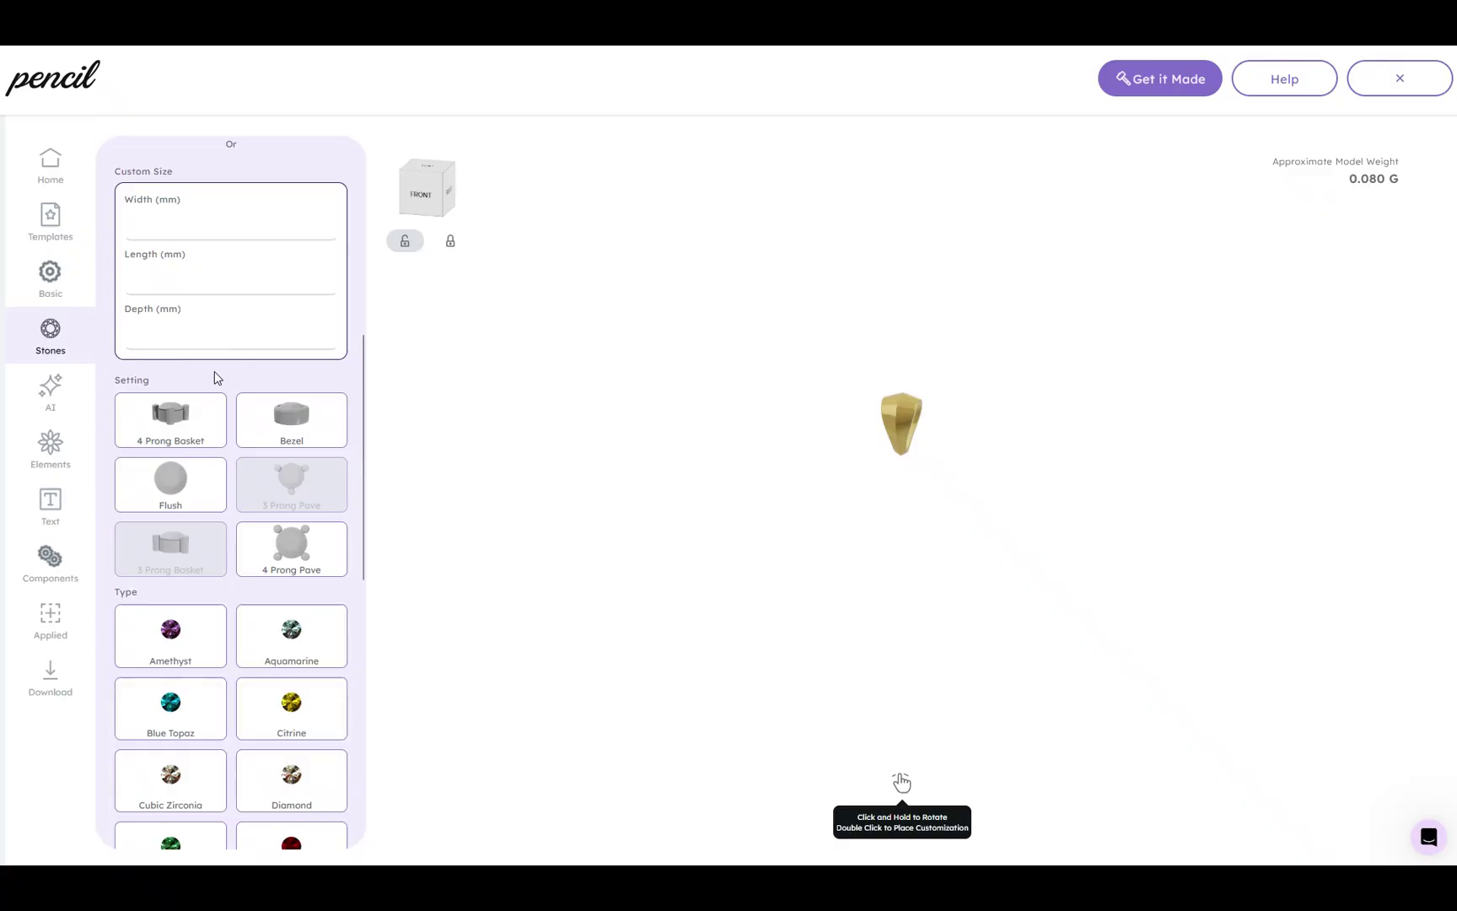
- Choose the 4 Prong Basket setting with Garnet as the stone type, and place the stone on the centre point directly below the bail
left_click(171, 435)
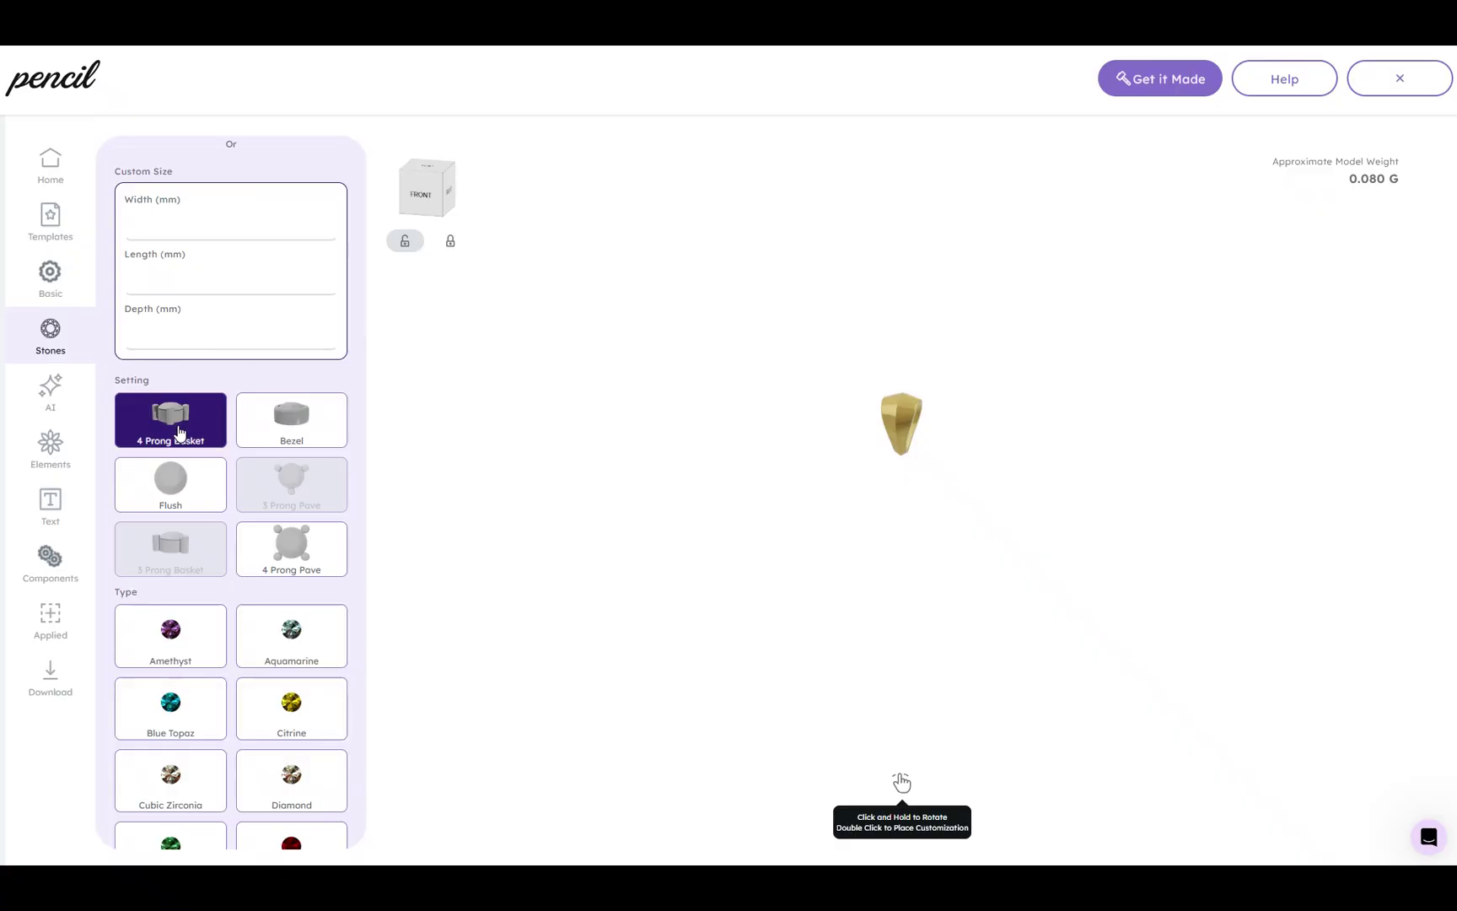
scroll(234, 400, "down", 6)
left_click(316, 348)
left_click(316, 409)
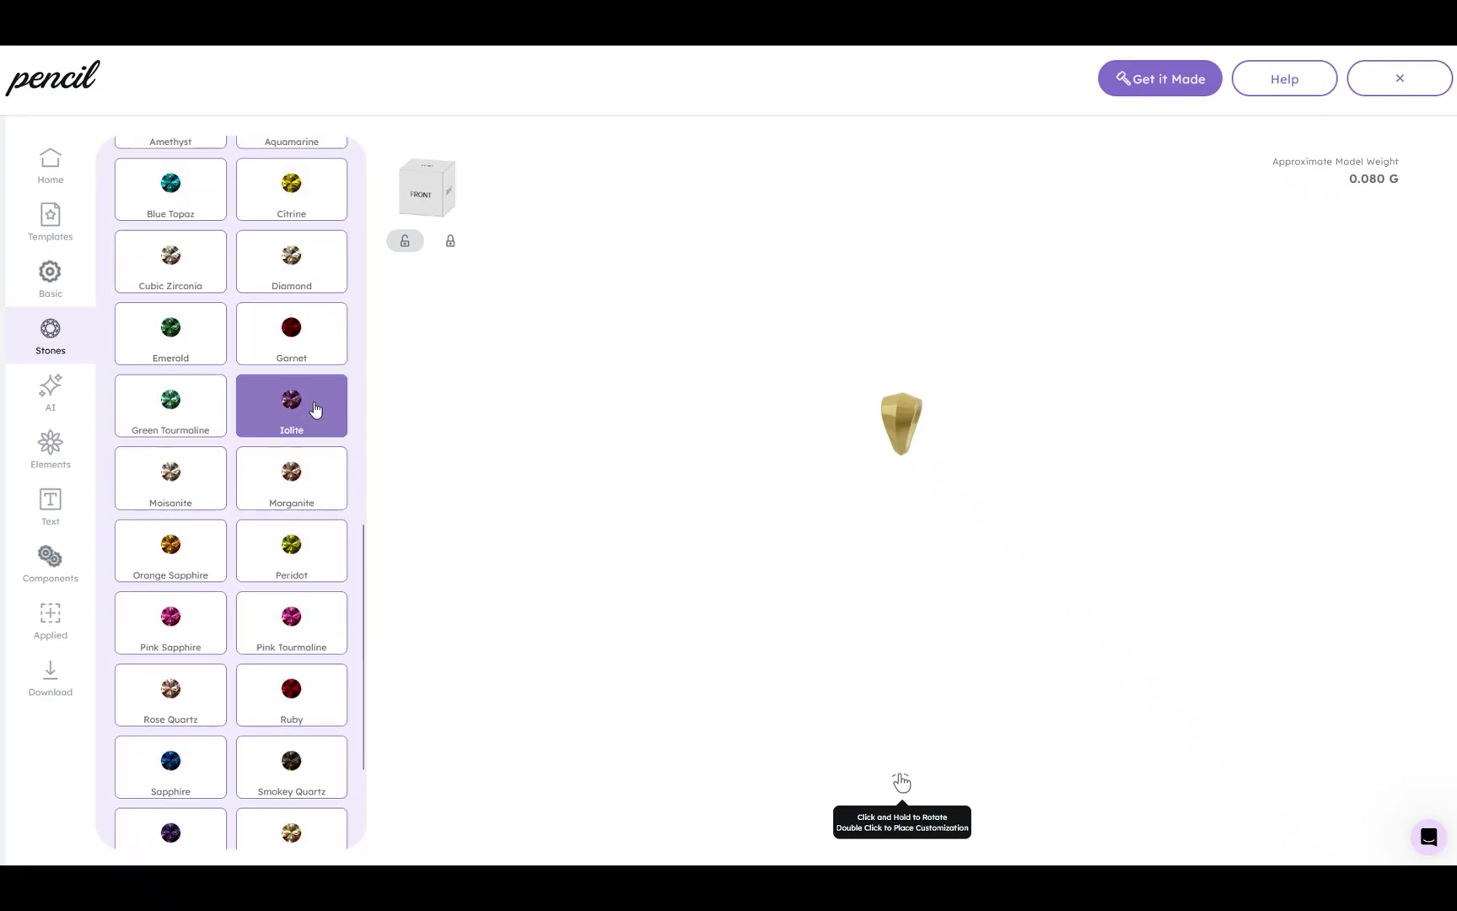
left_click(293, 359)
left_click(292, 359)
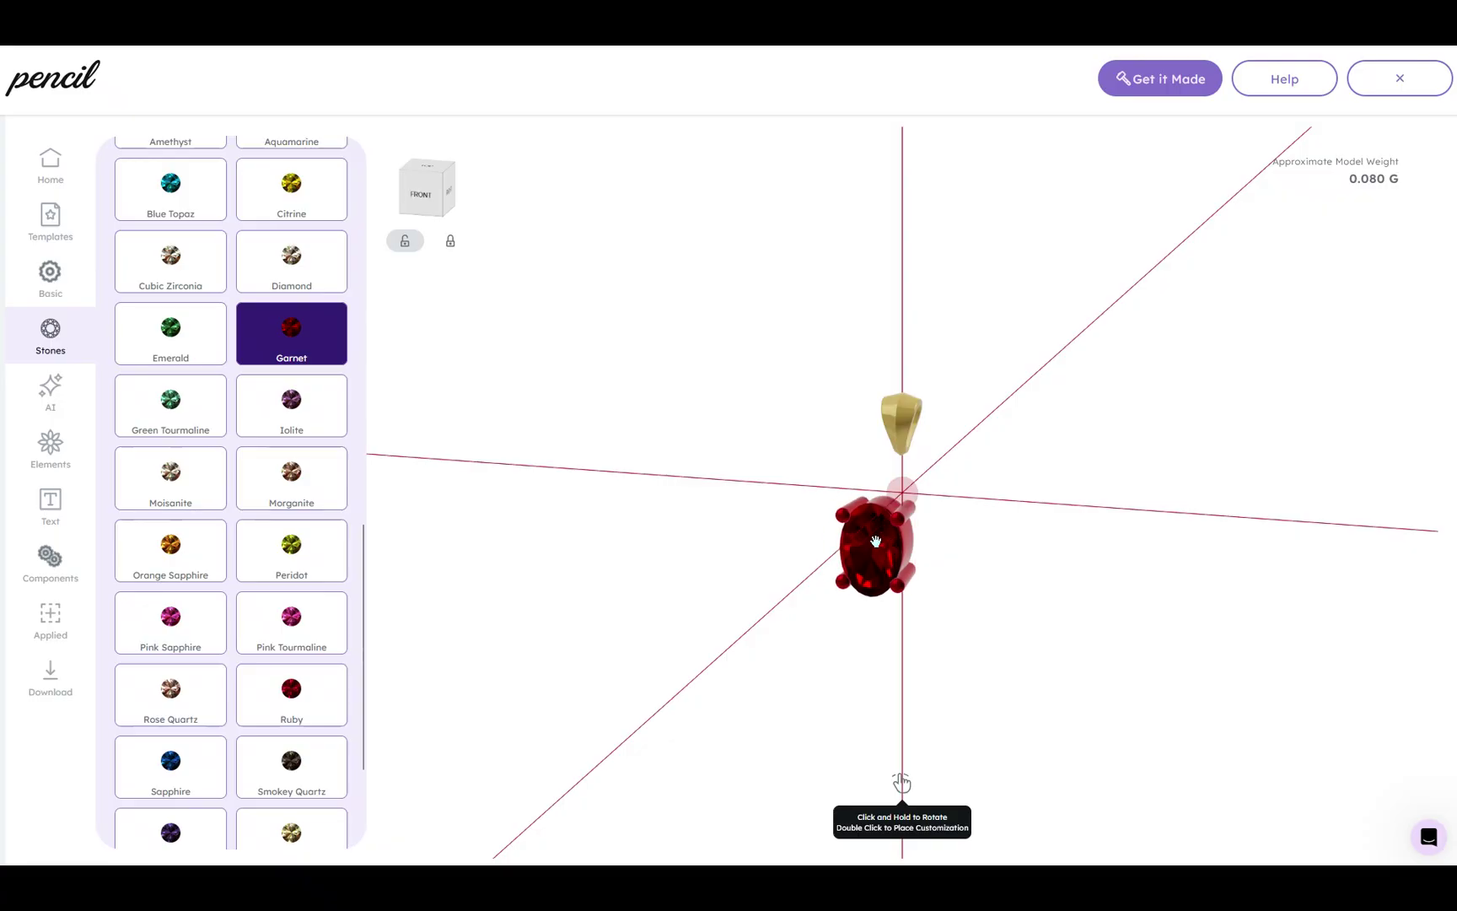
mouse_move(893, 502)
left_mouse_down()
mouse_move(892, 544)
mouse_move(902, 492)
left_mouse_up()
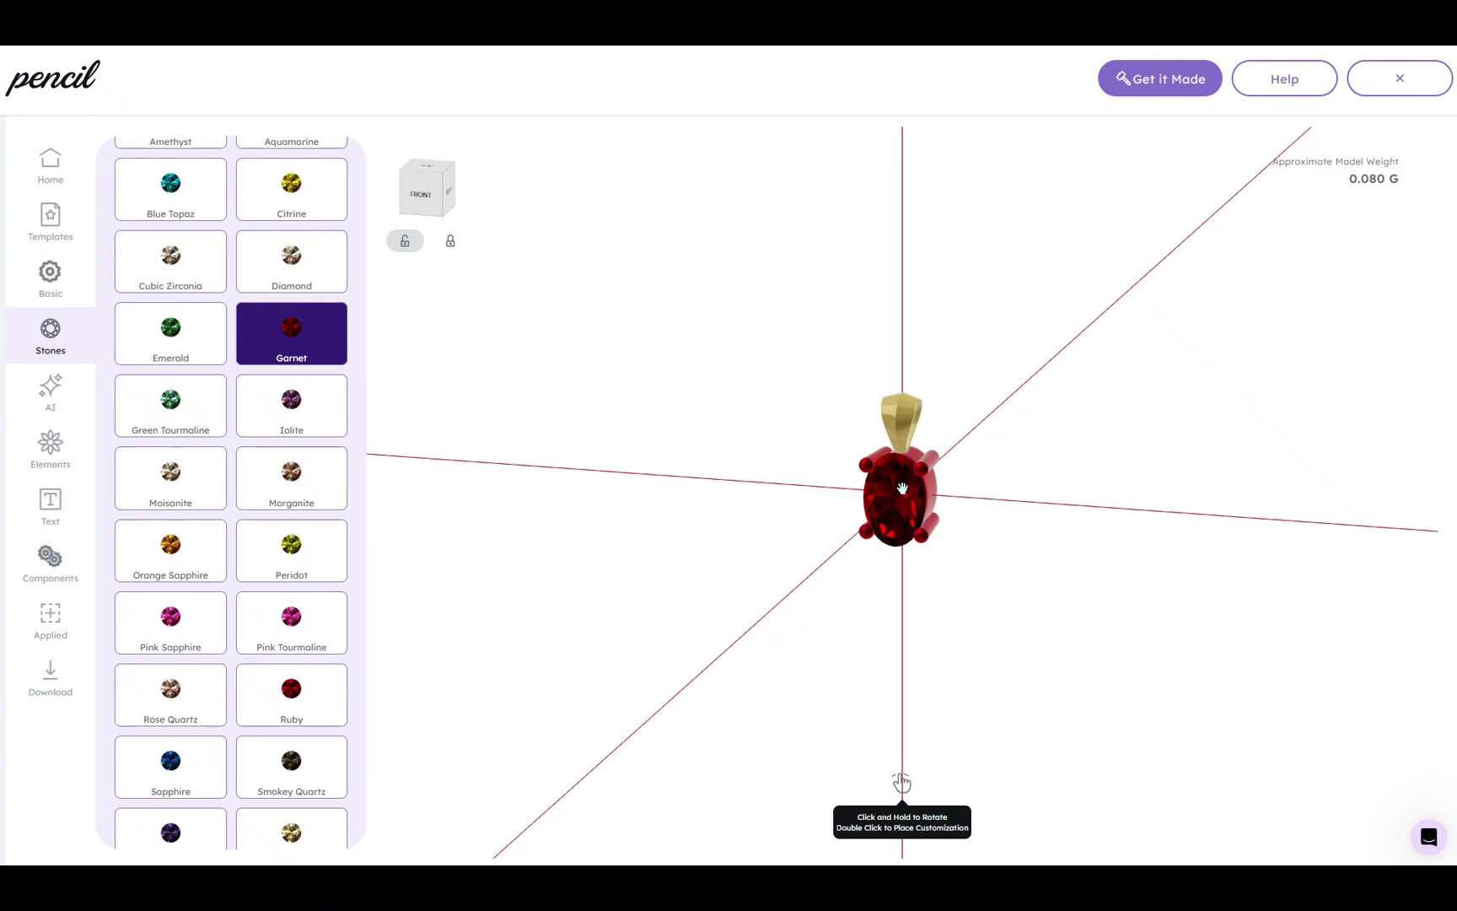
left_click_drag(903, 488, 903, 488)
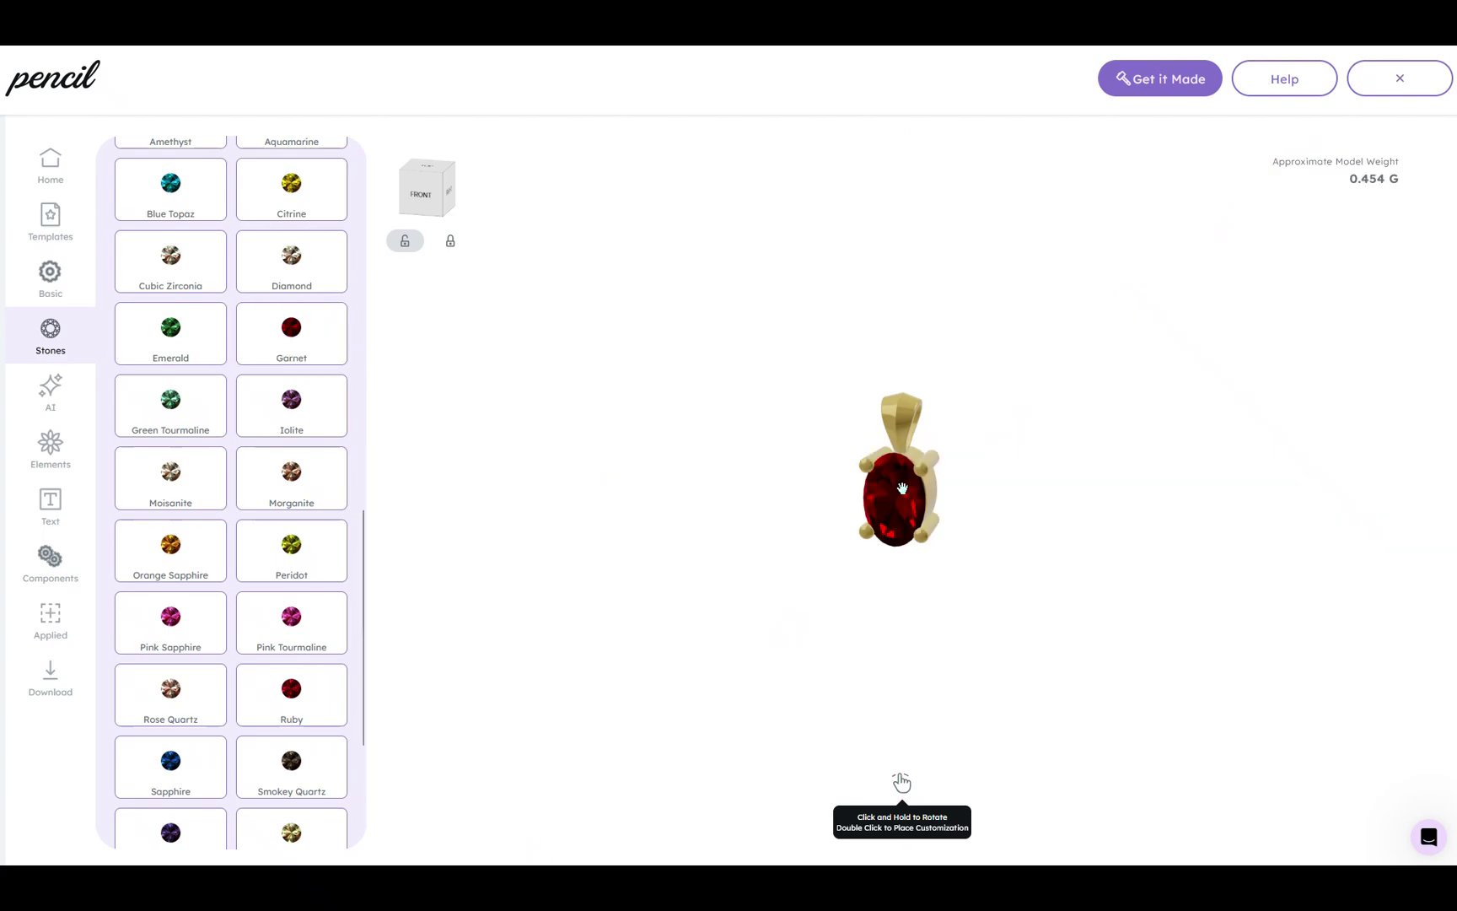
- Lower the Knife Edge Tapered bail slightly along its vertical axis so it meets the garnet's basket, and apply the move
left_click_drag(1089, 501, 797, 431)
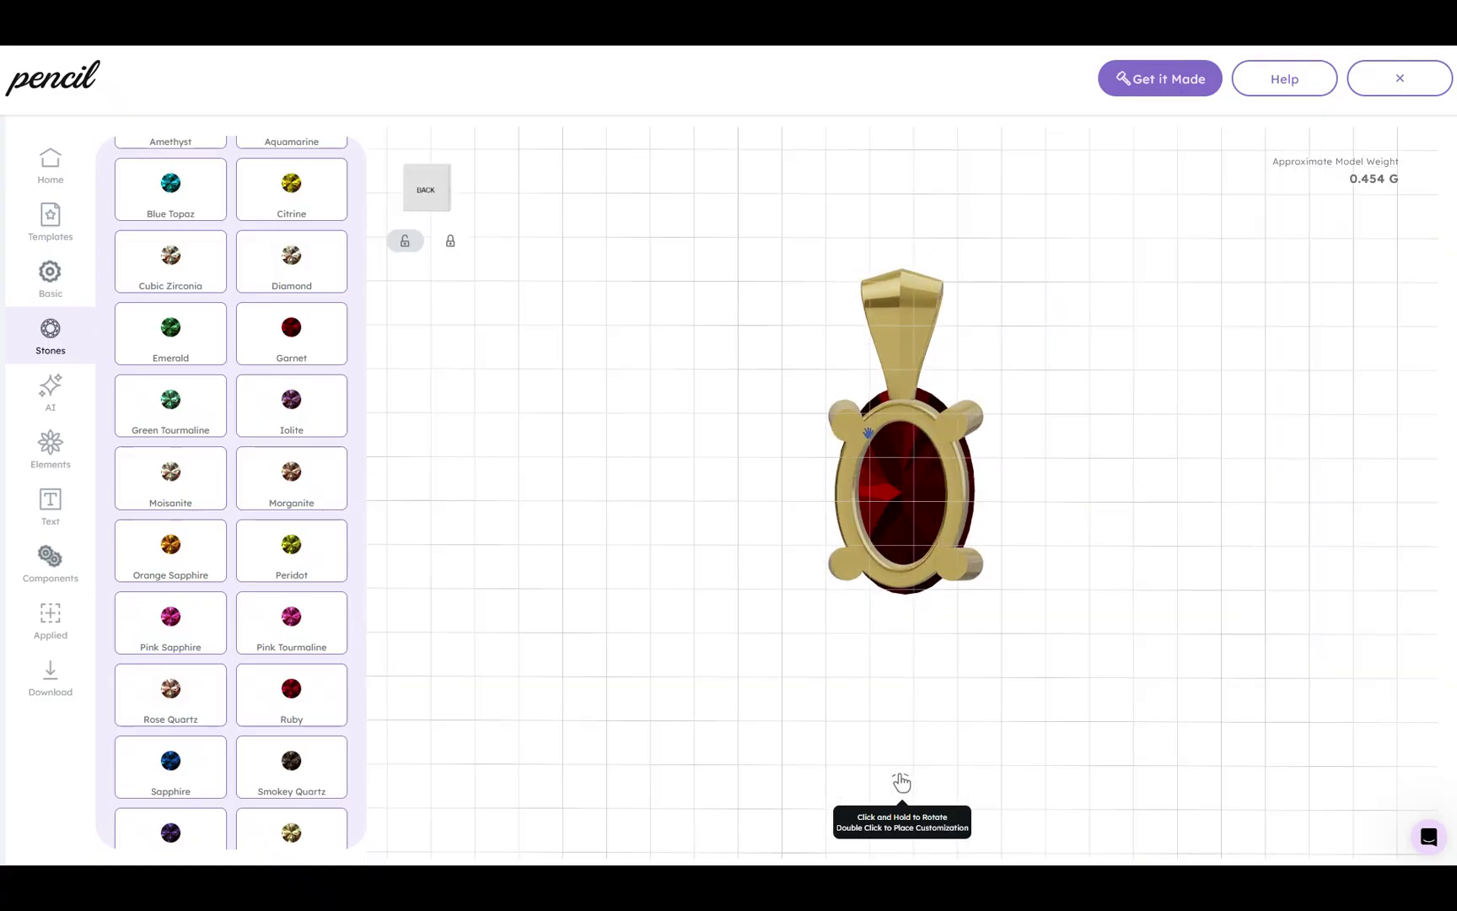
left_click_drag(869, 433, 893, 473)
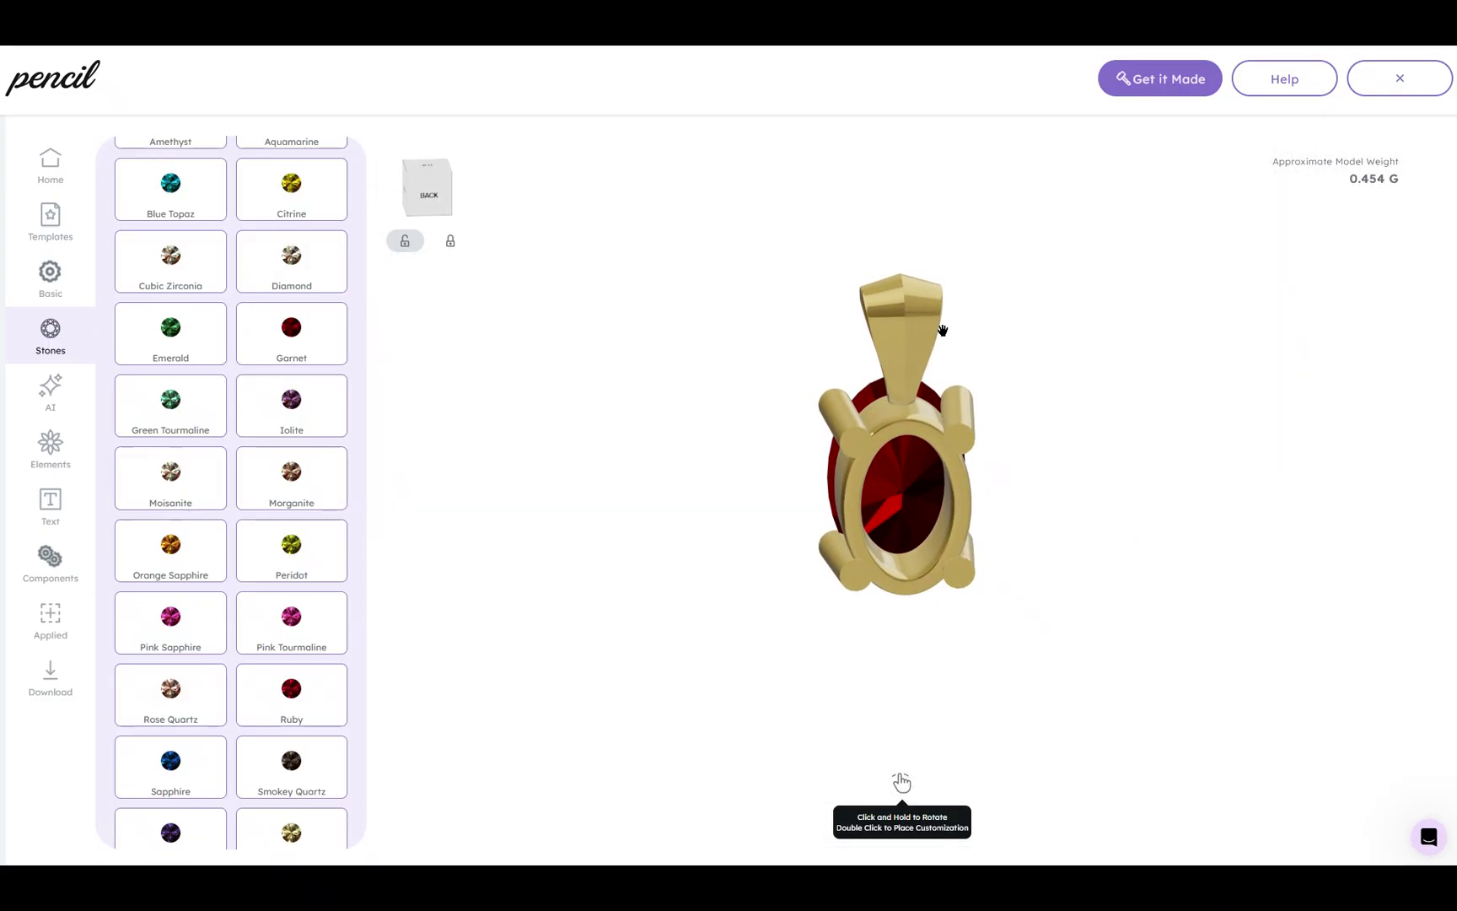
left_click(900, 321)
left_click(255, 723)
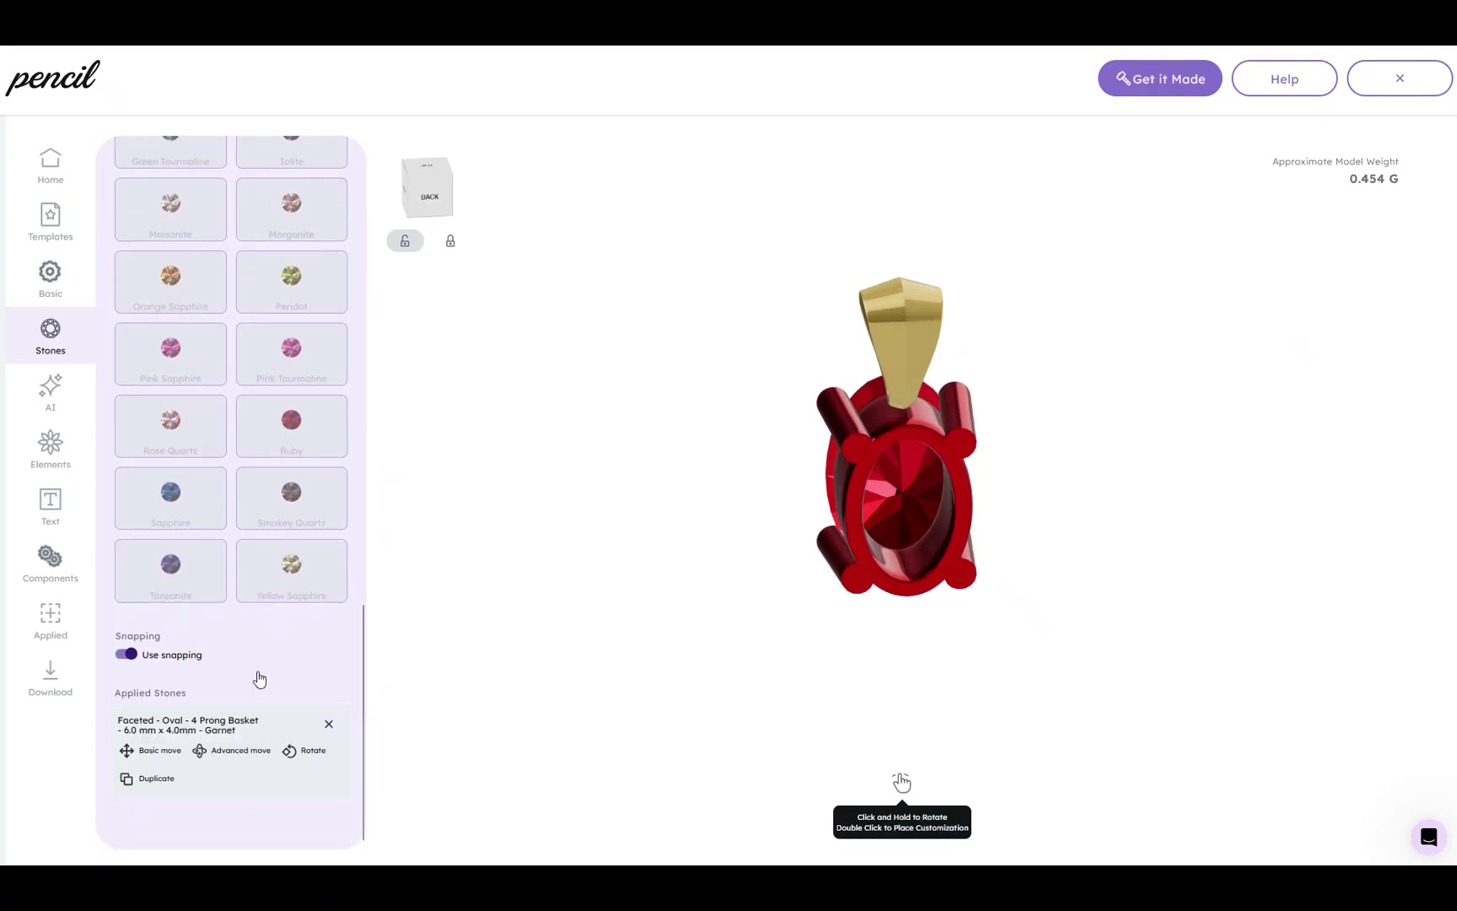
left_click(50, 578)
scroll(229, 533, "down", 6)
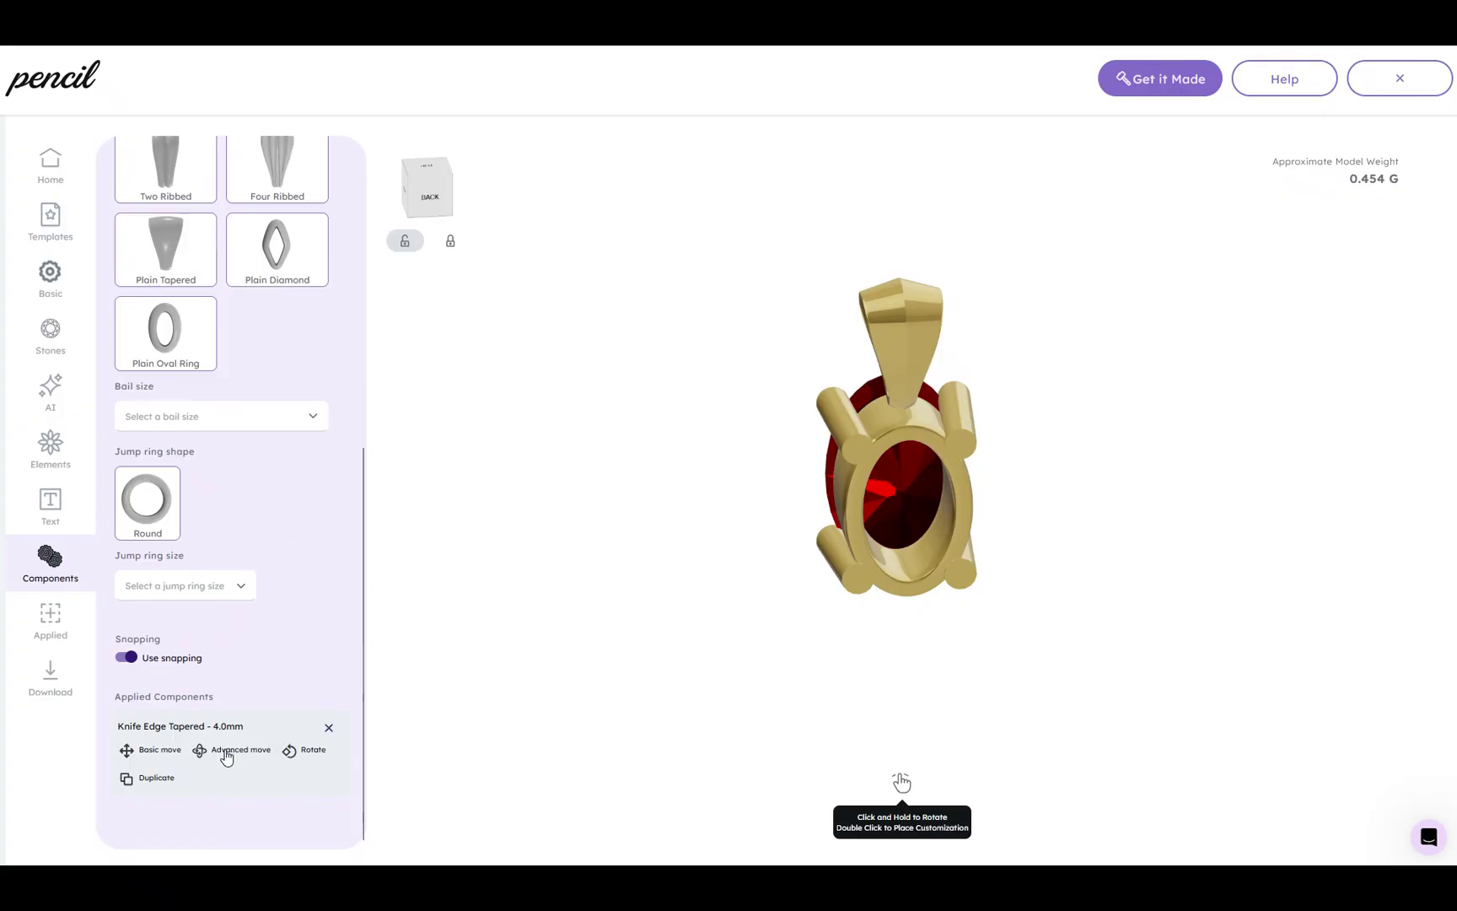
left_click(226, 756)
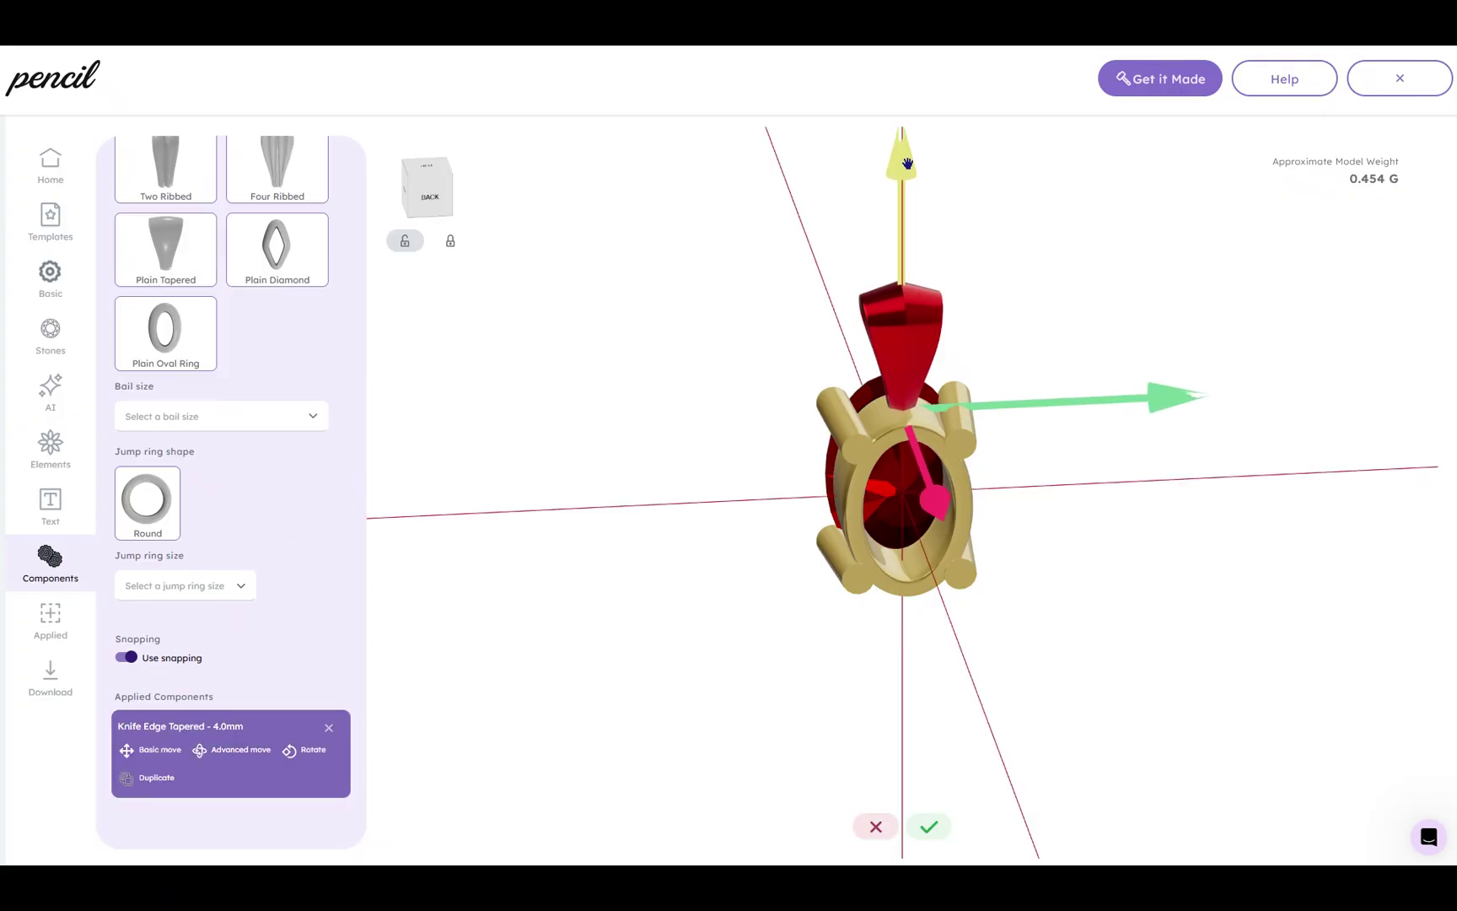
left_click_drag(1191, 654, 781, 621)
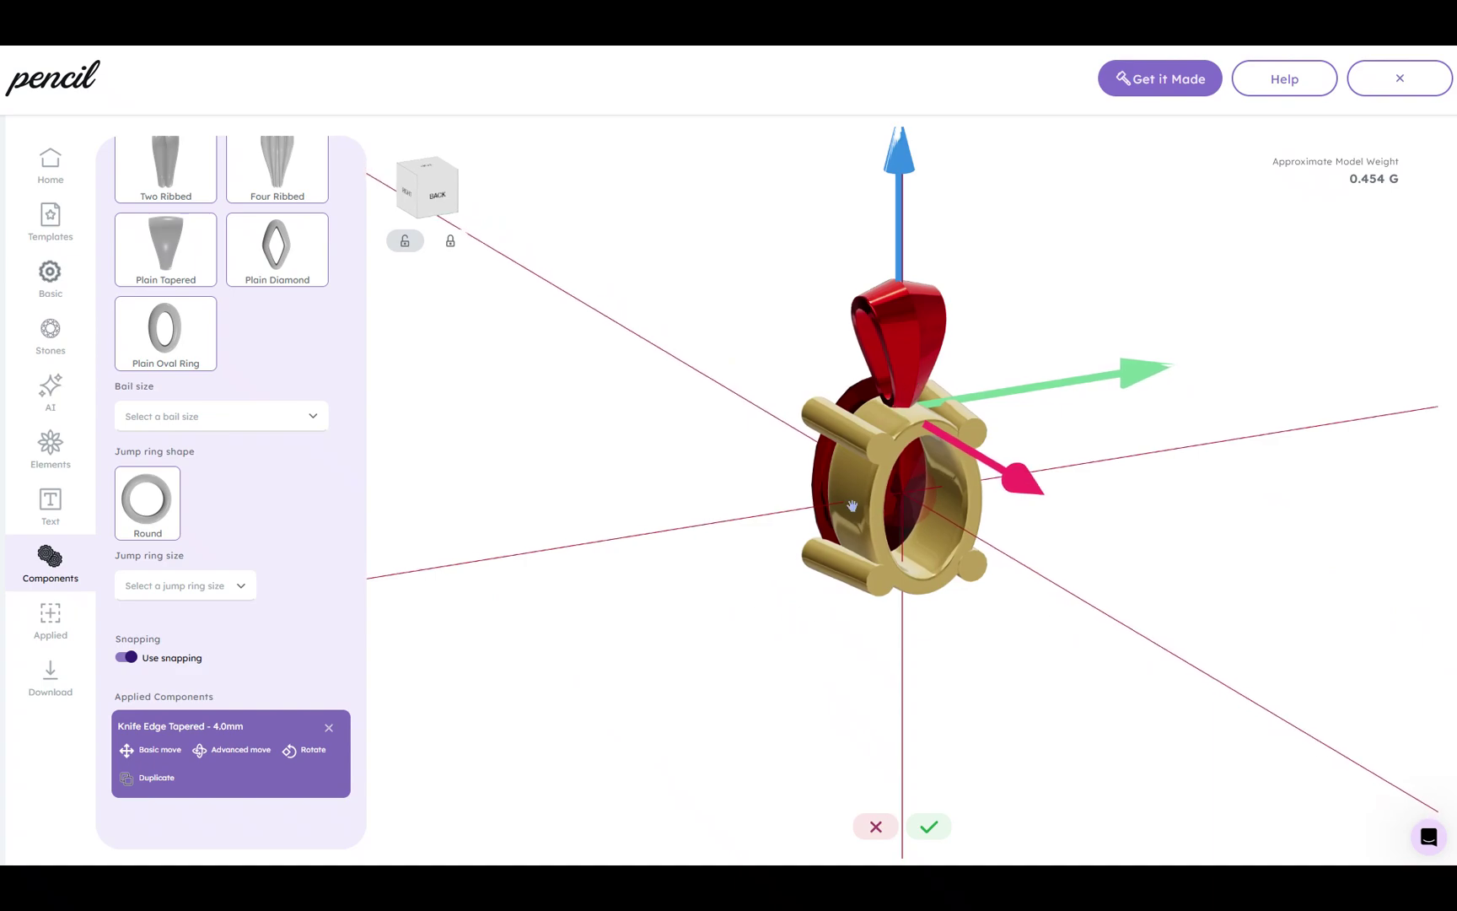
left_click(942, 834)
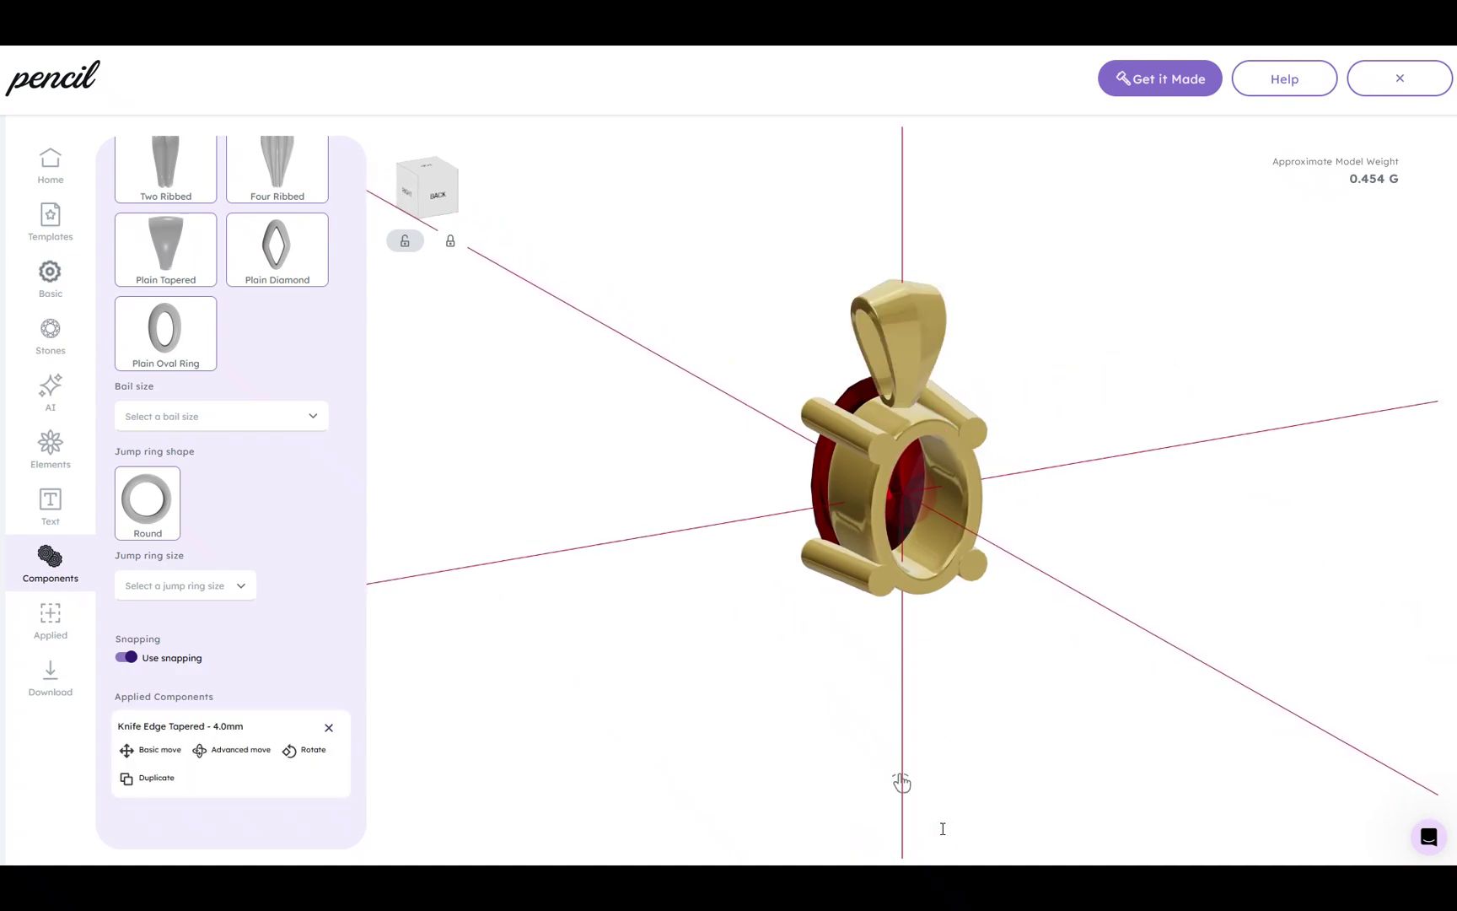
left_click(406, 188)
left_click(408, 193)
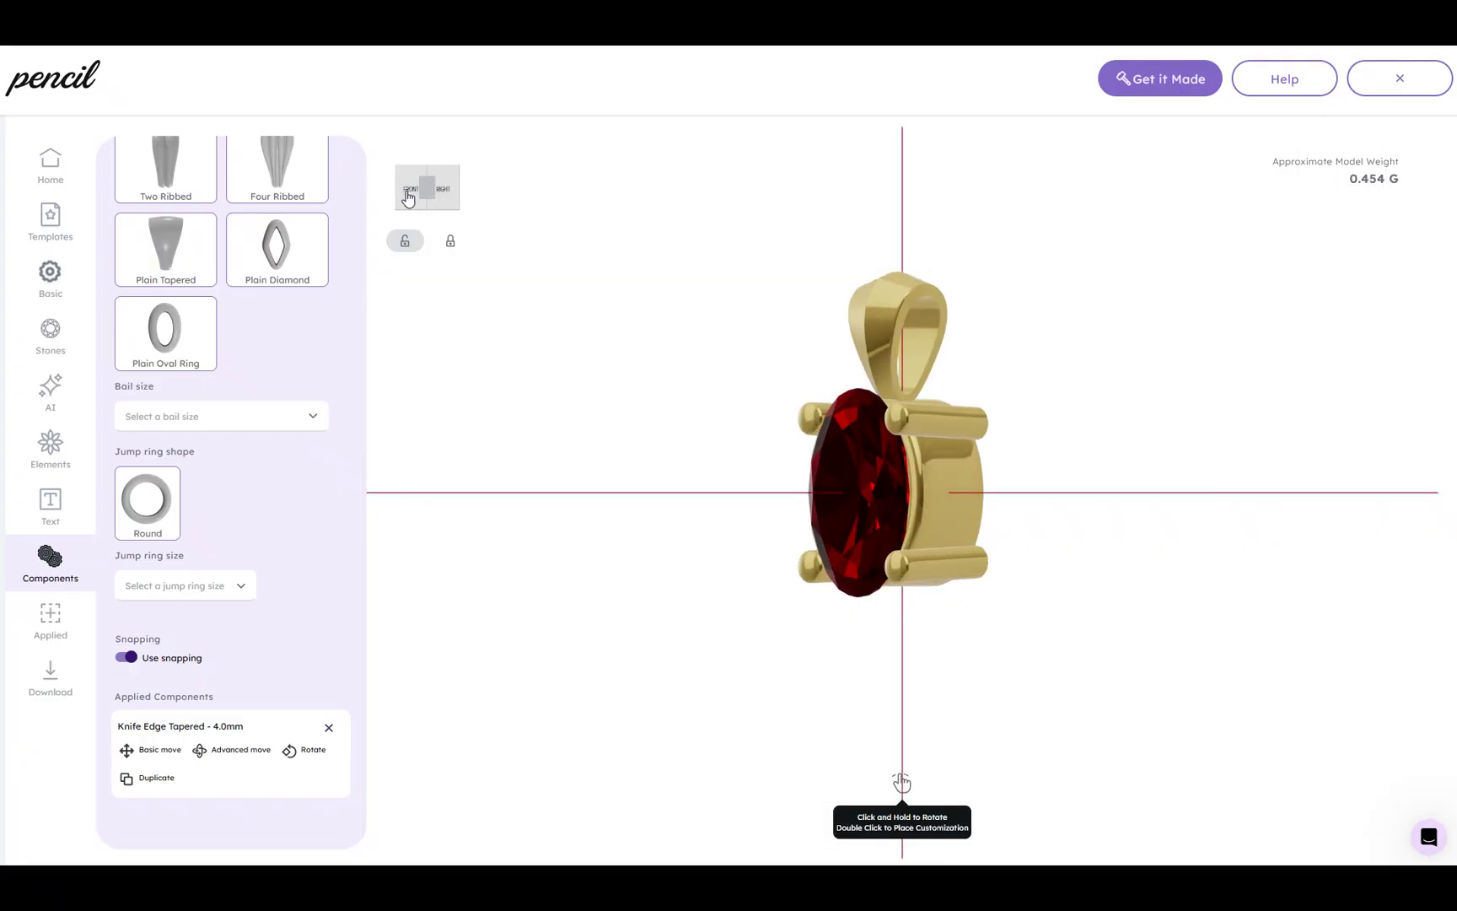
left_click_drag(702, 329, 618, 397)
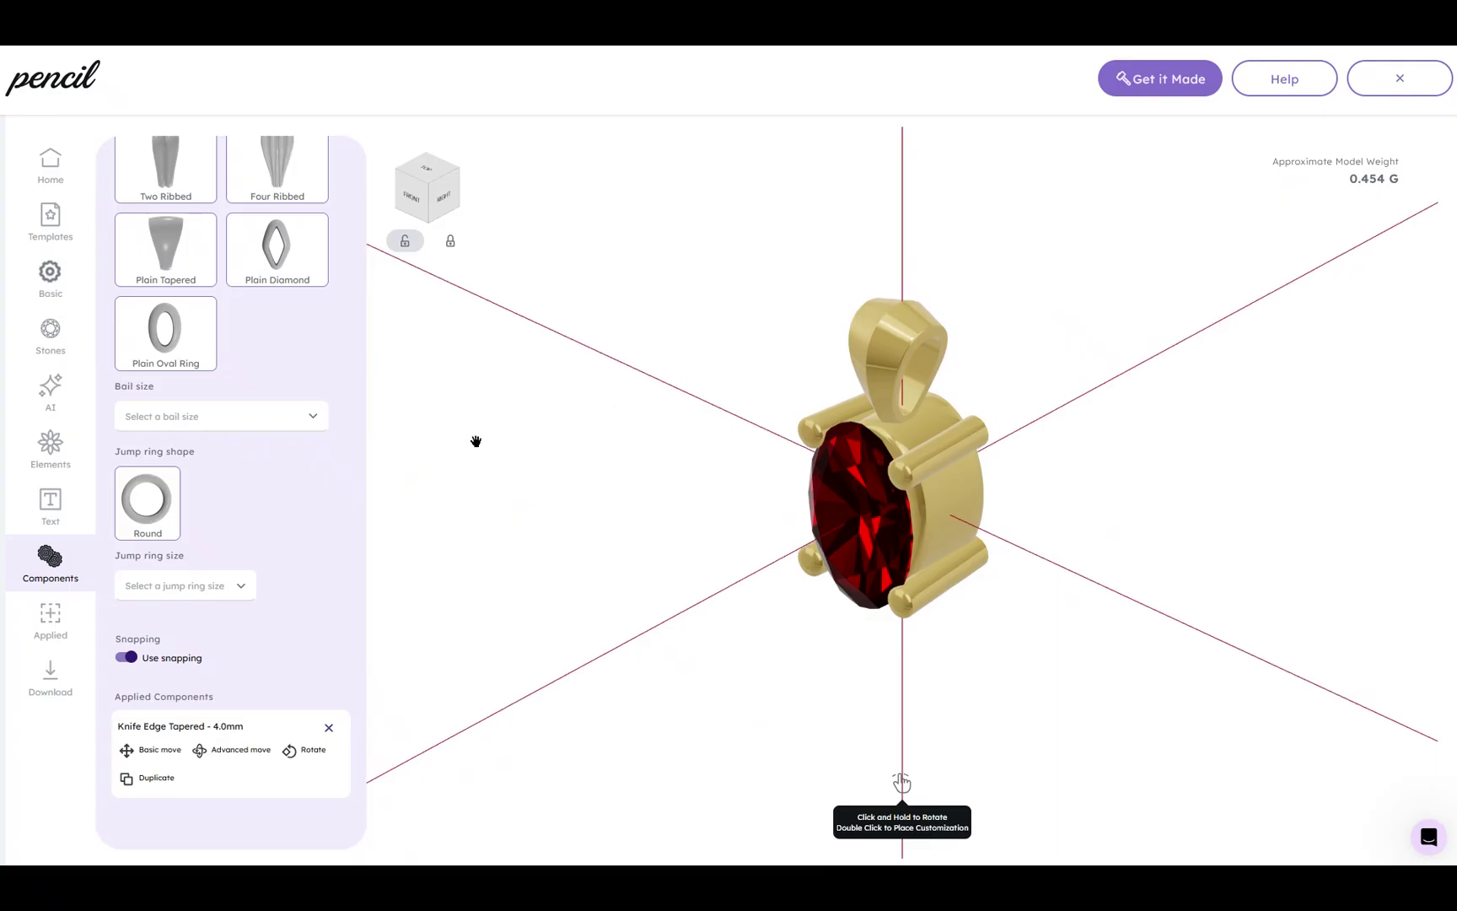
- Rename the design as Garnet Oval Pendant and save the name
left_click(50, 274)
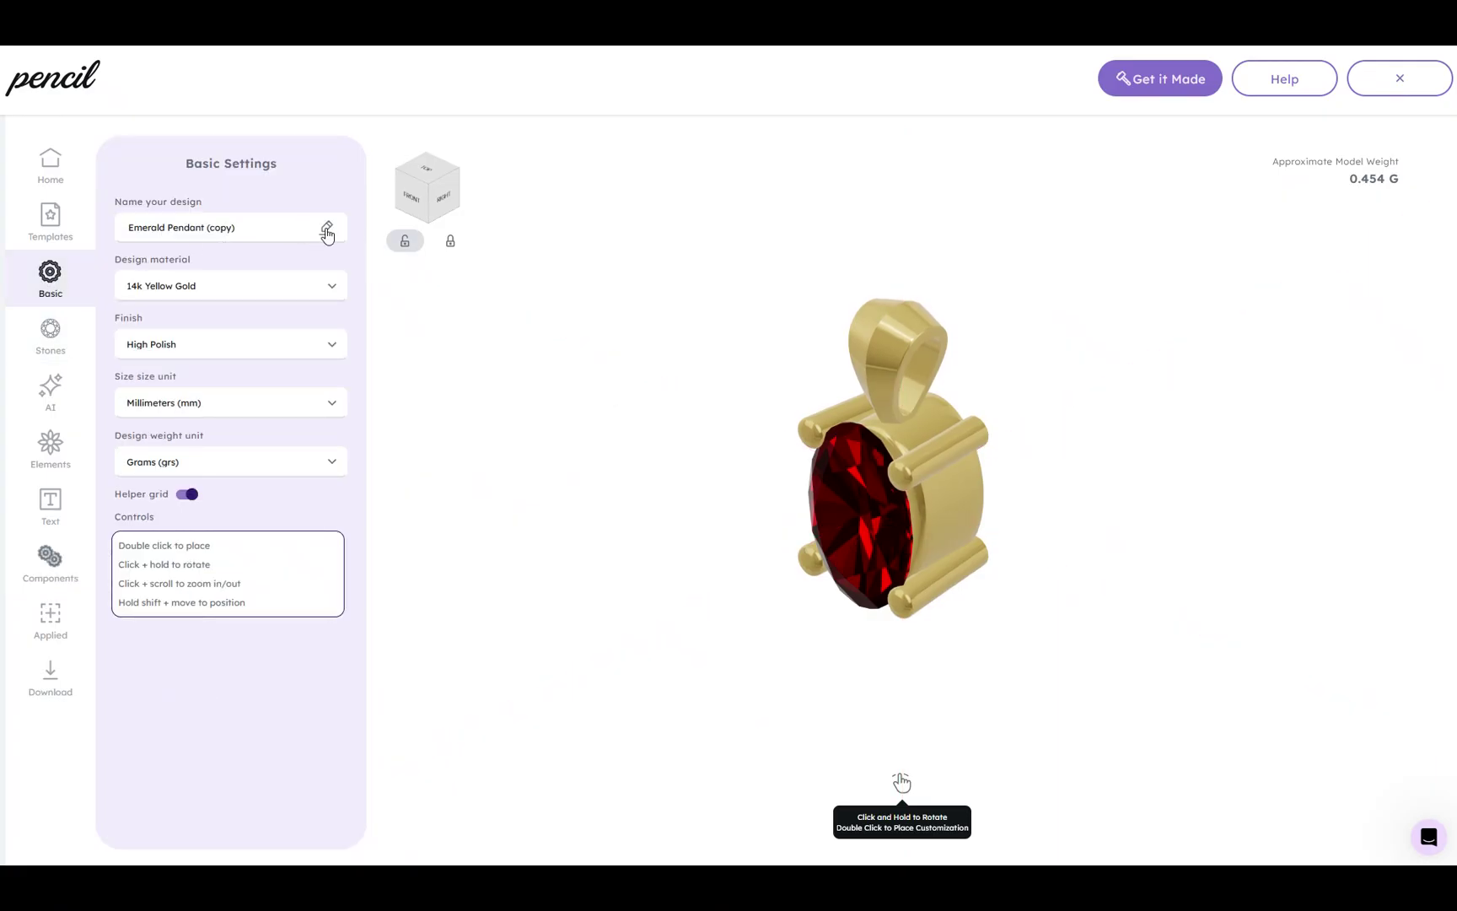
left_click(271, 226)
left_click_drag(269, 235, 99, 233)
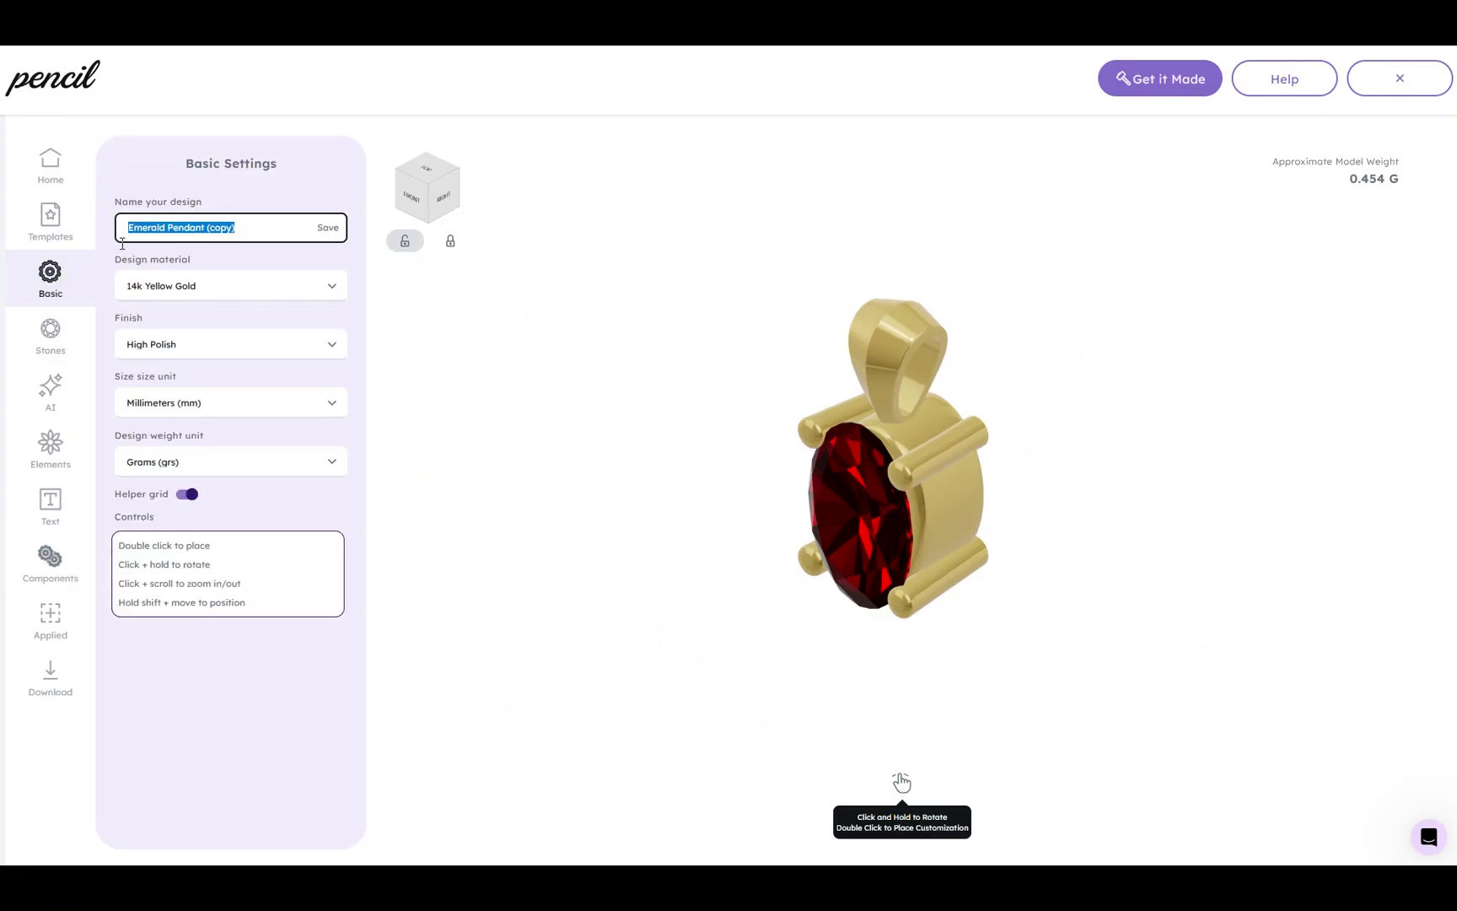
type("Garnet Ov")
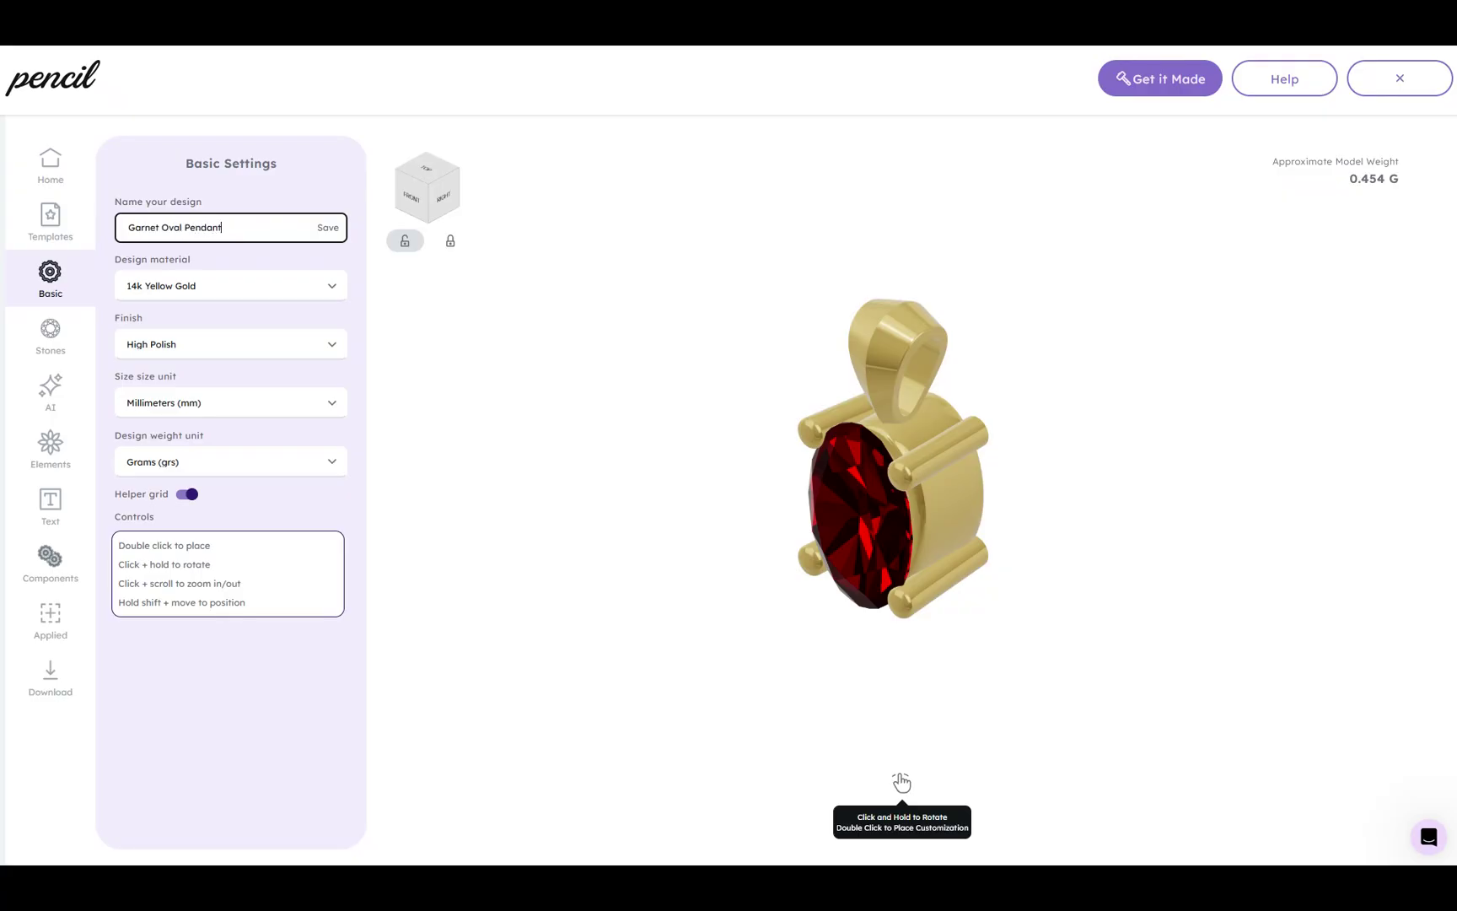
left_click(324, 229)
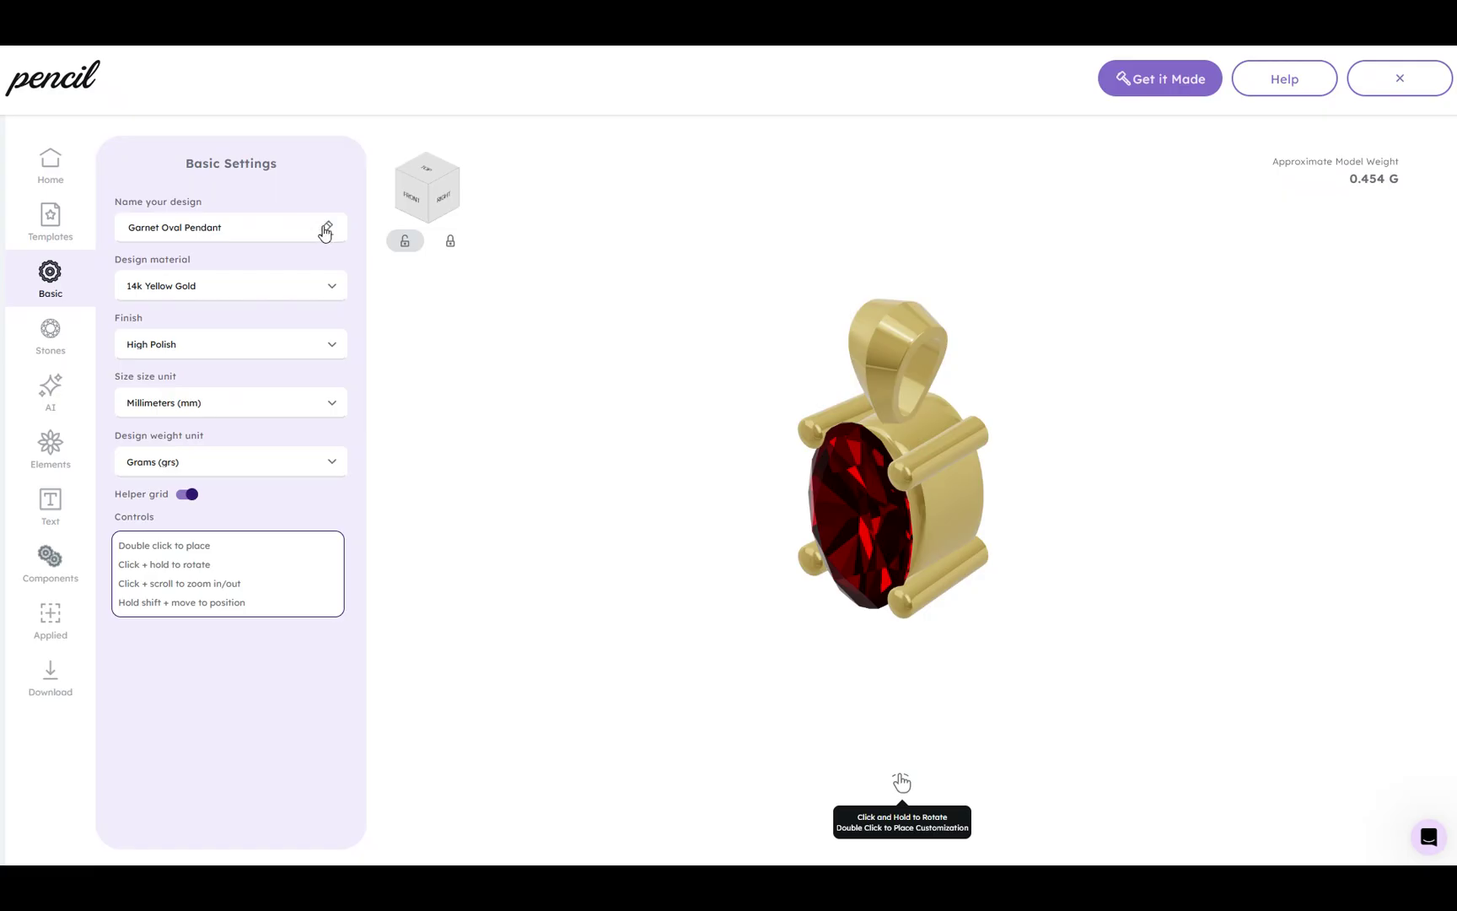
- Return to the saved designs and duplicate the Garnet oval pendant design
left_click(52, 165)
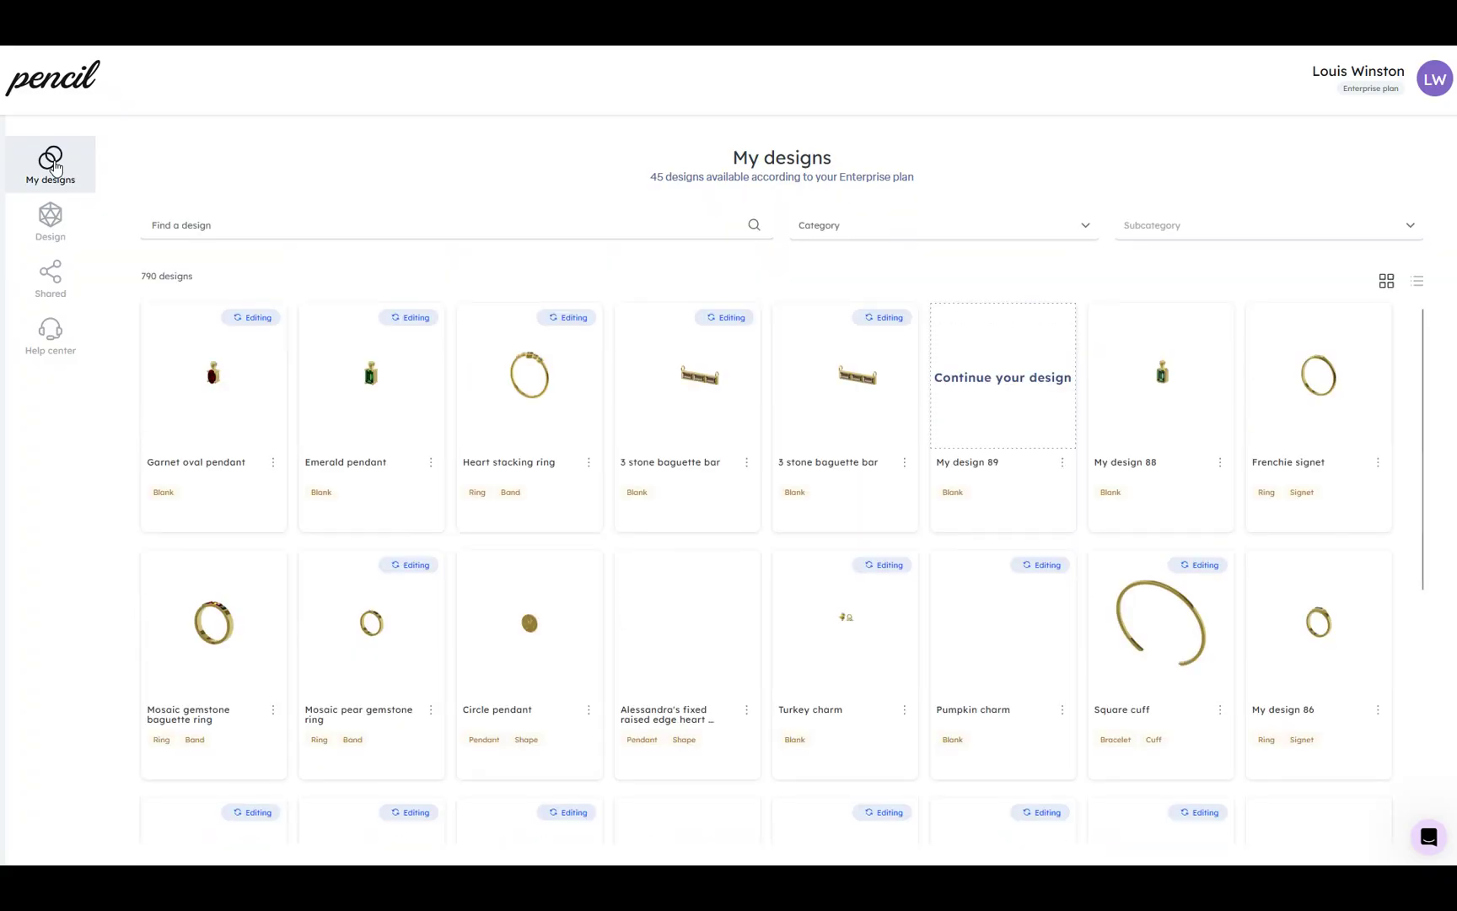
left_click(273, 462)
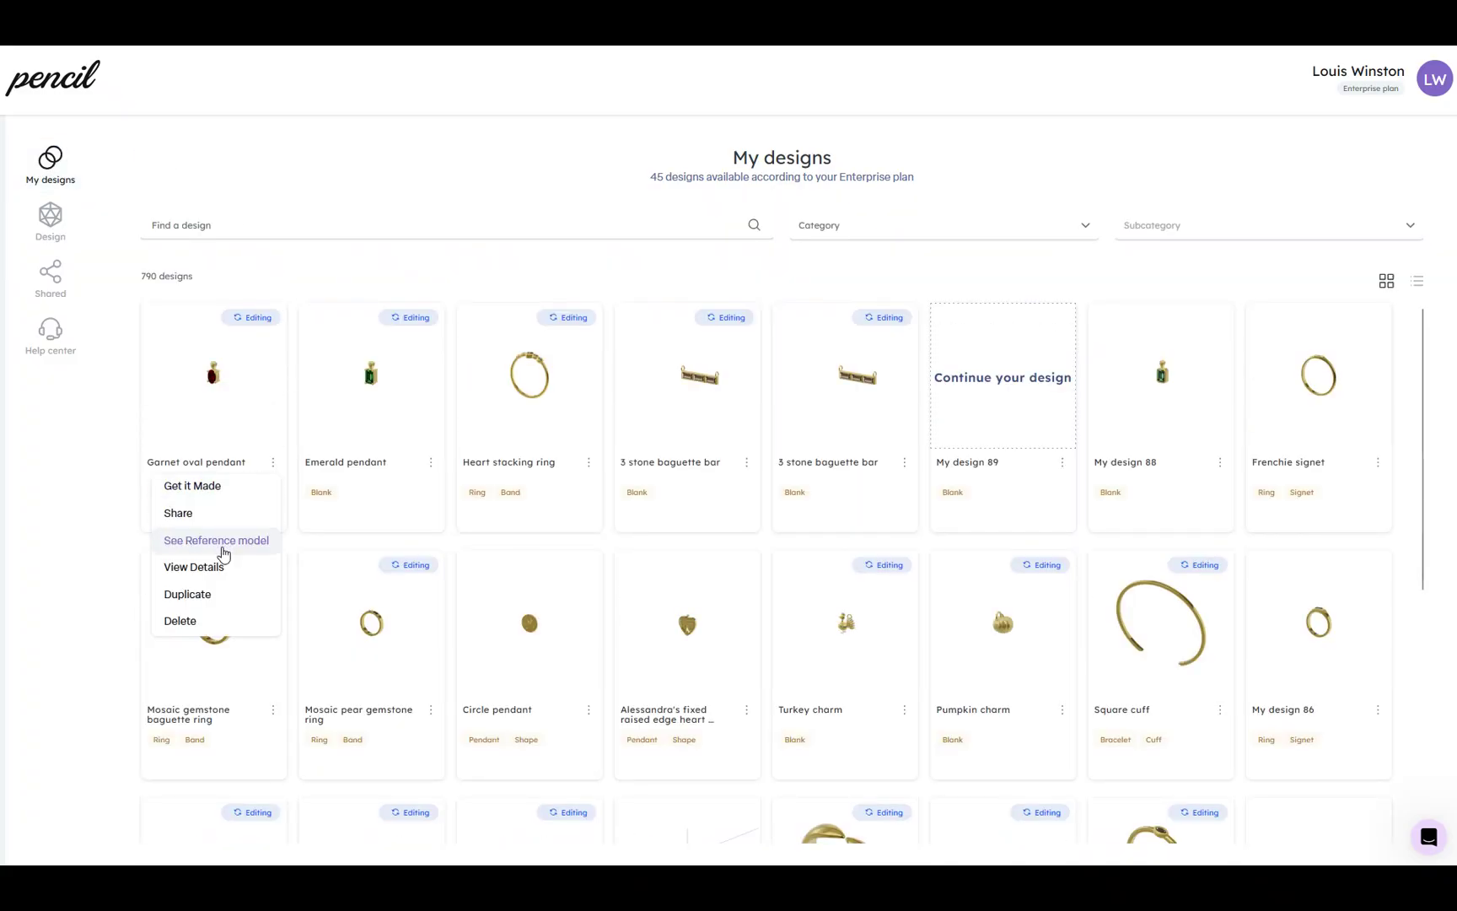
left_click(208, 596)
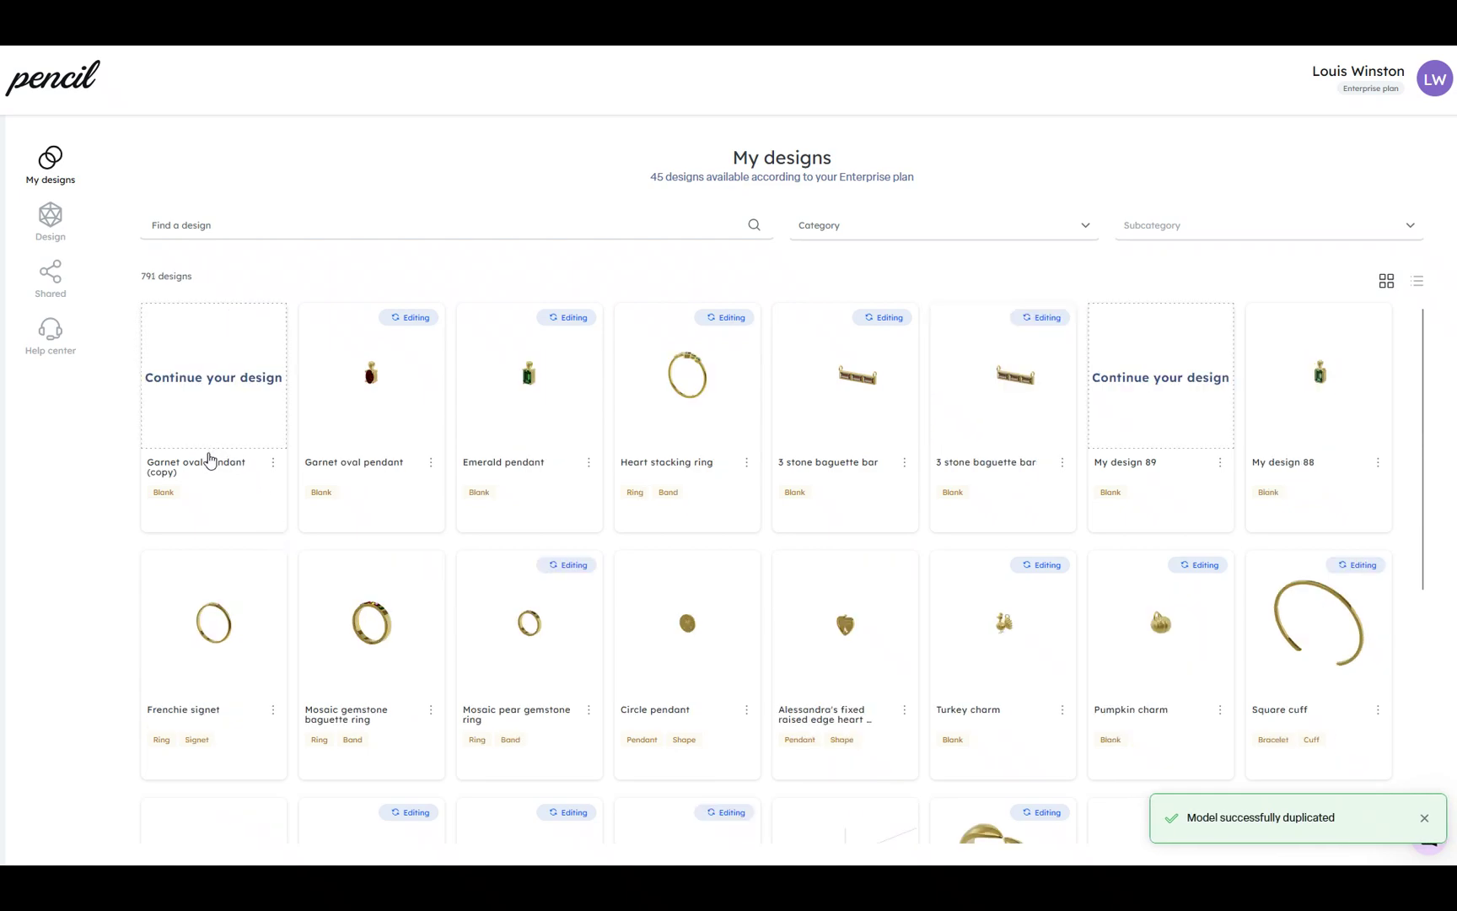
- Open the Garnet oval pendant copy and delete its oval garnet together with the basket, keeping the bail
left_click(210, 460)
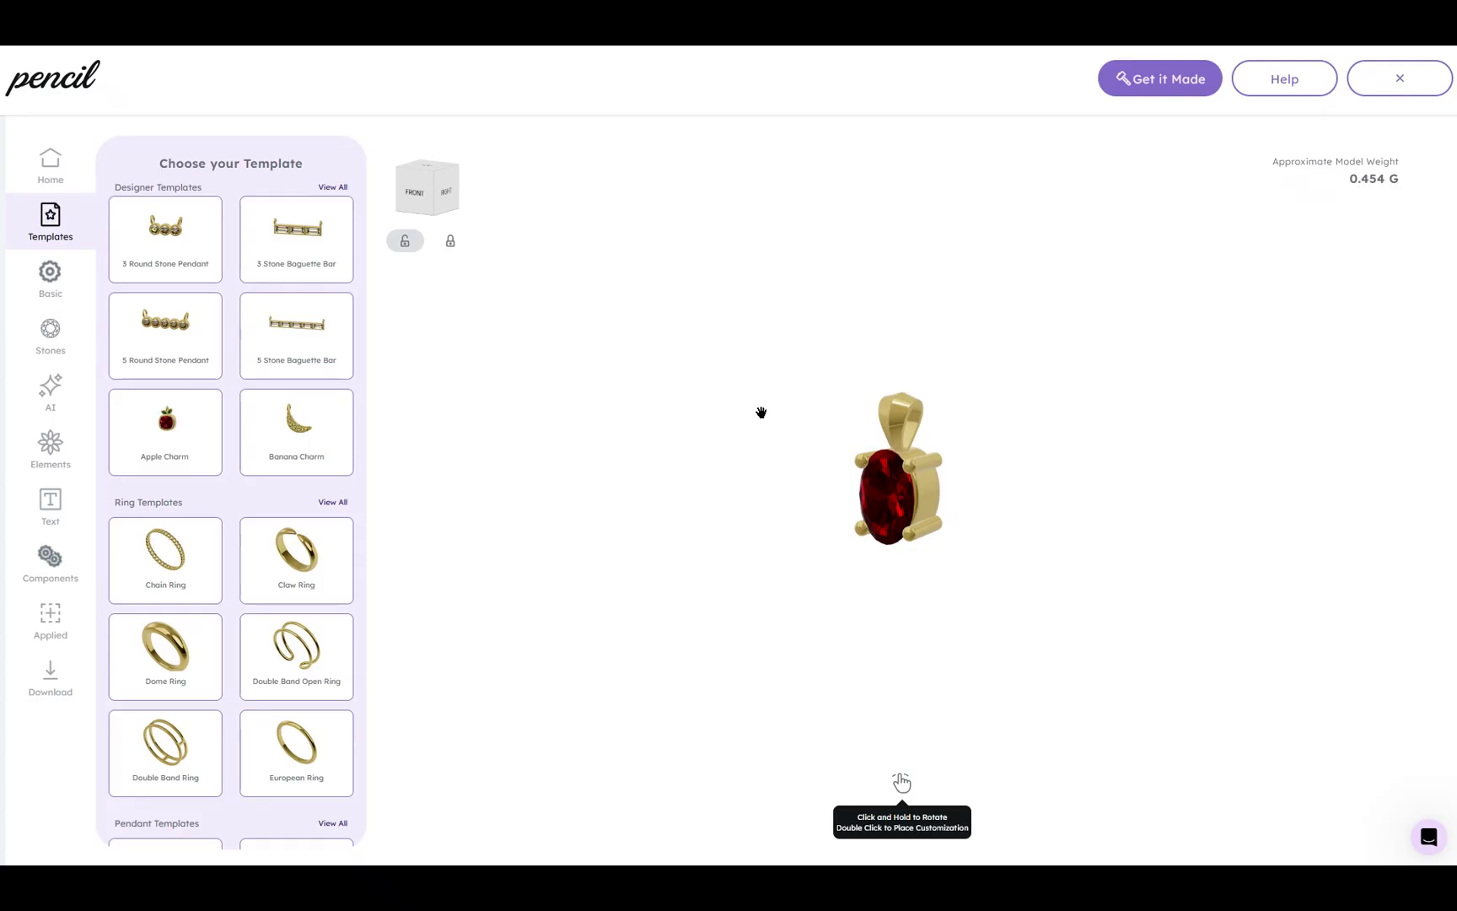
left_click(912, 495)
scroll(299, 544, "down", 10)
scroll(299, 544, "down", 6)
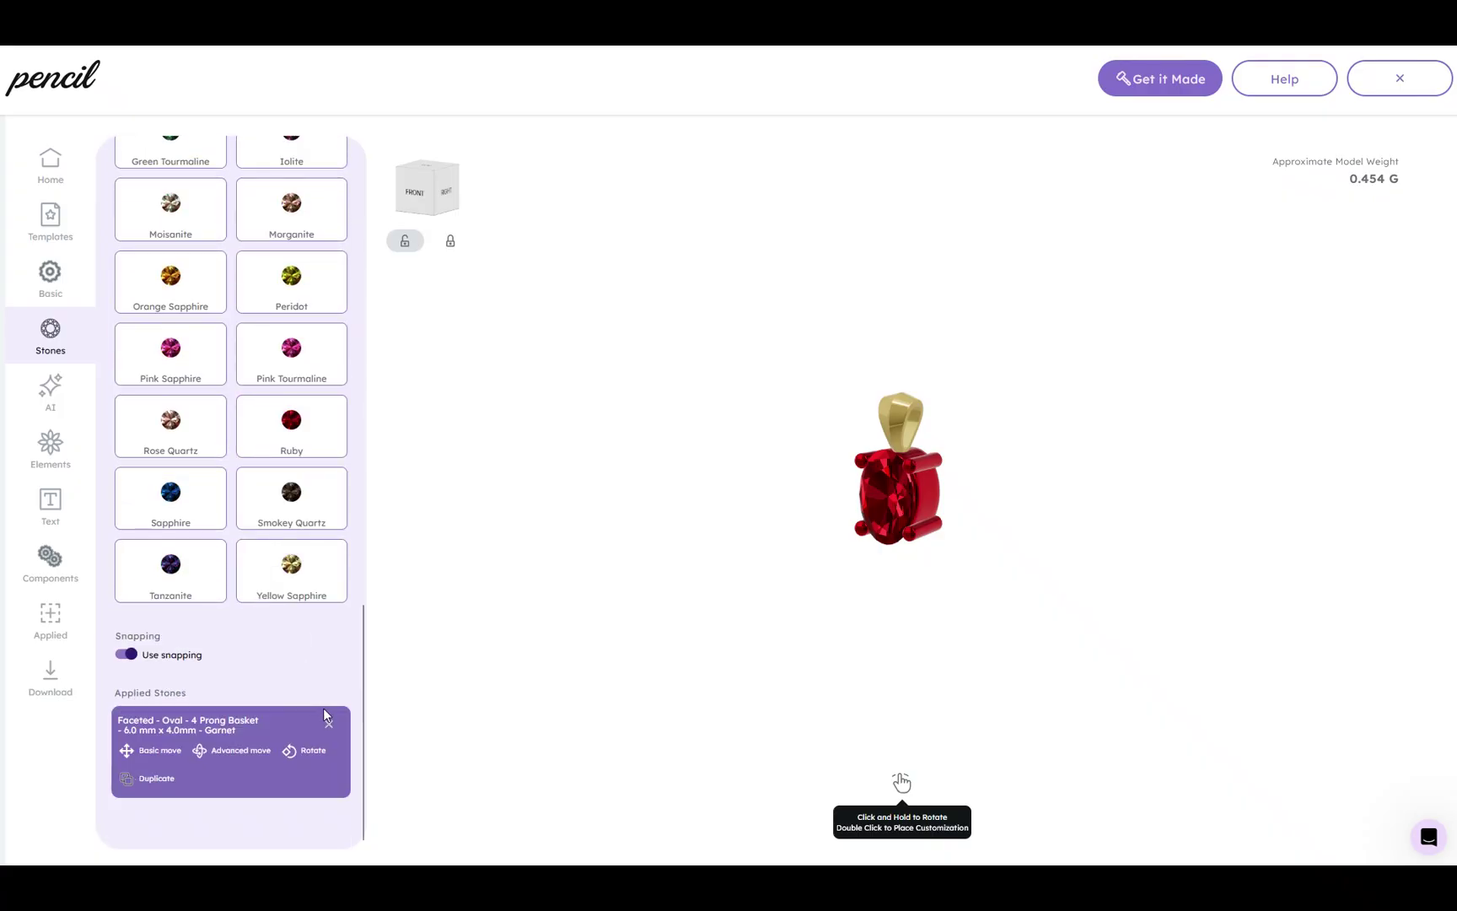
left_click(328, 725)
left_click(840, 512)
- Choose a faceted Round stone in the 6.0mm size
scroll(240, 637, "up", 10)
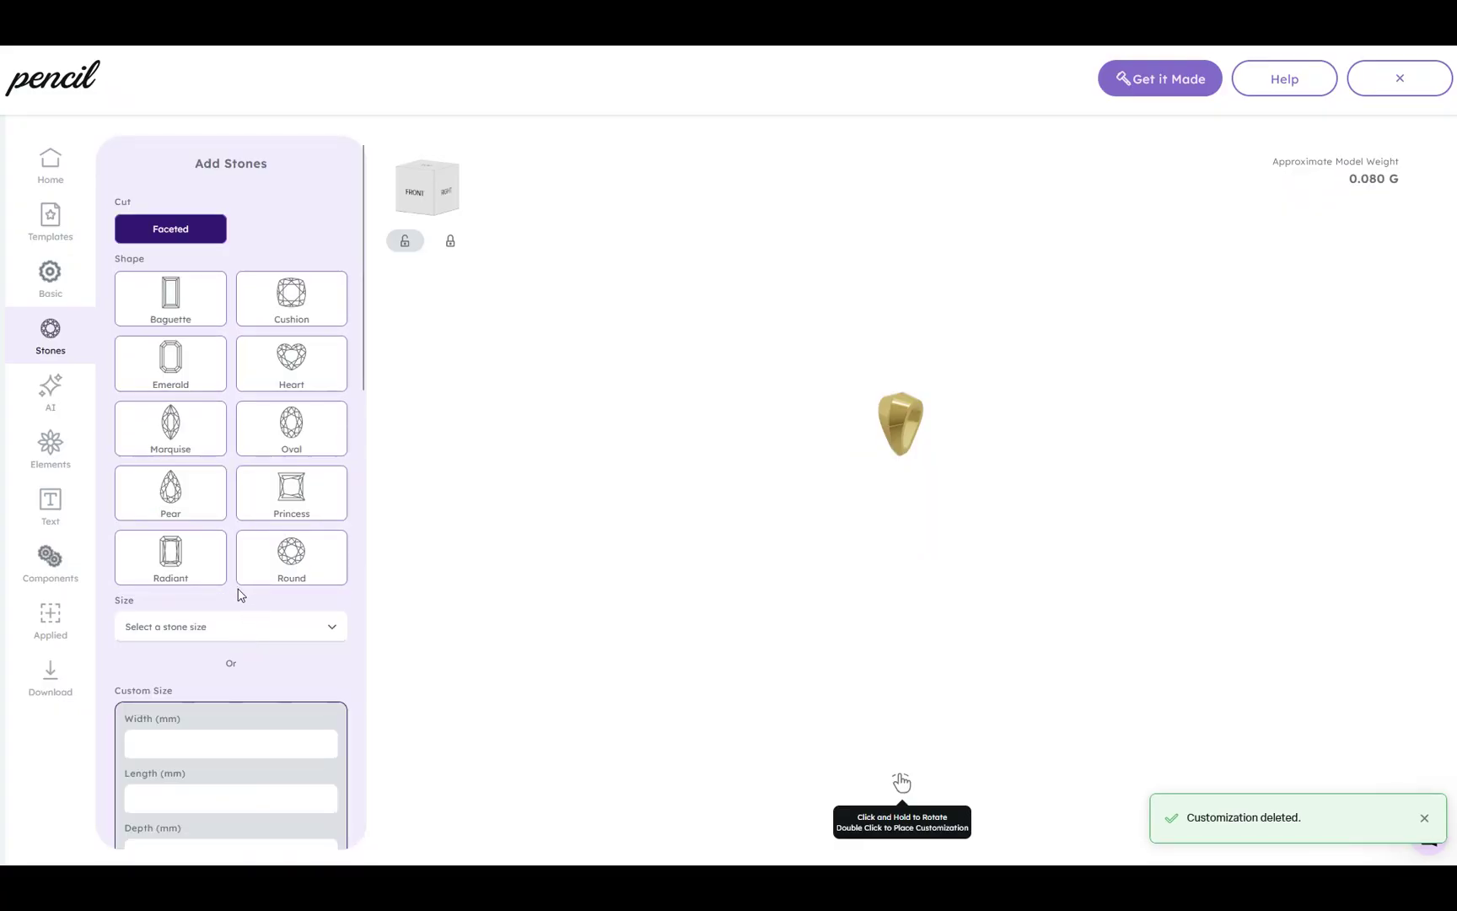
left_click(293, 561)
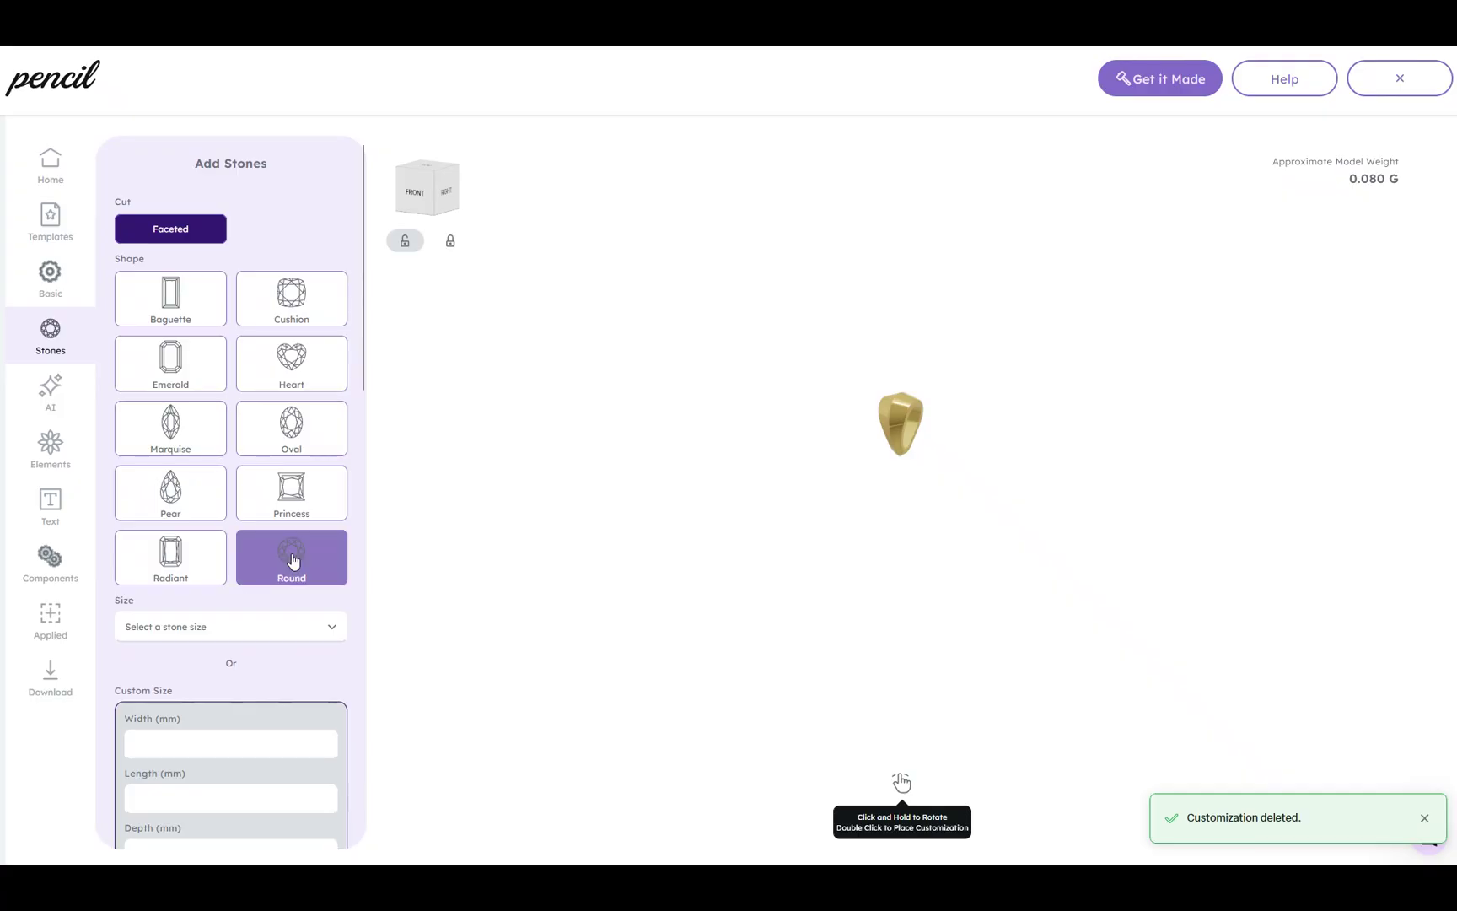
left_click(292, 562)
left_click(294, 622)
scroll(244, 716, "down", 10)
left_click(205, 759)
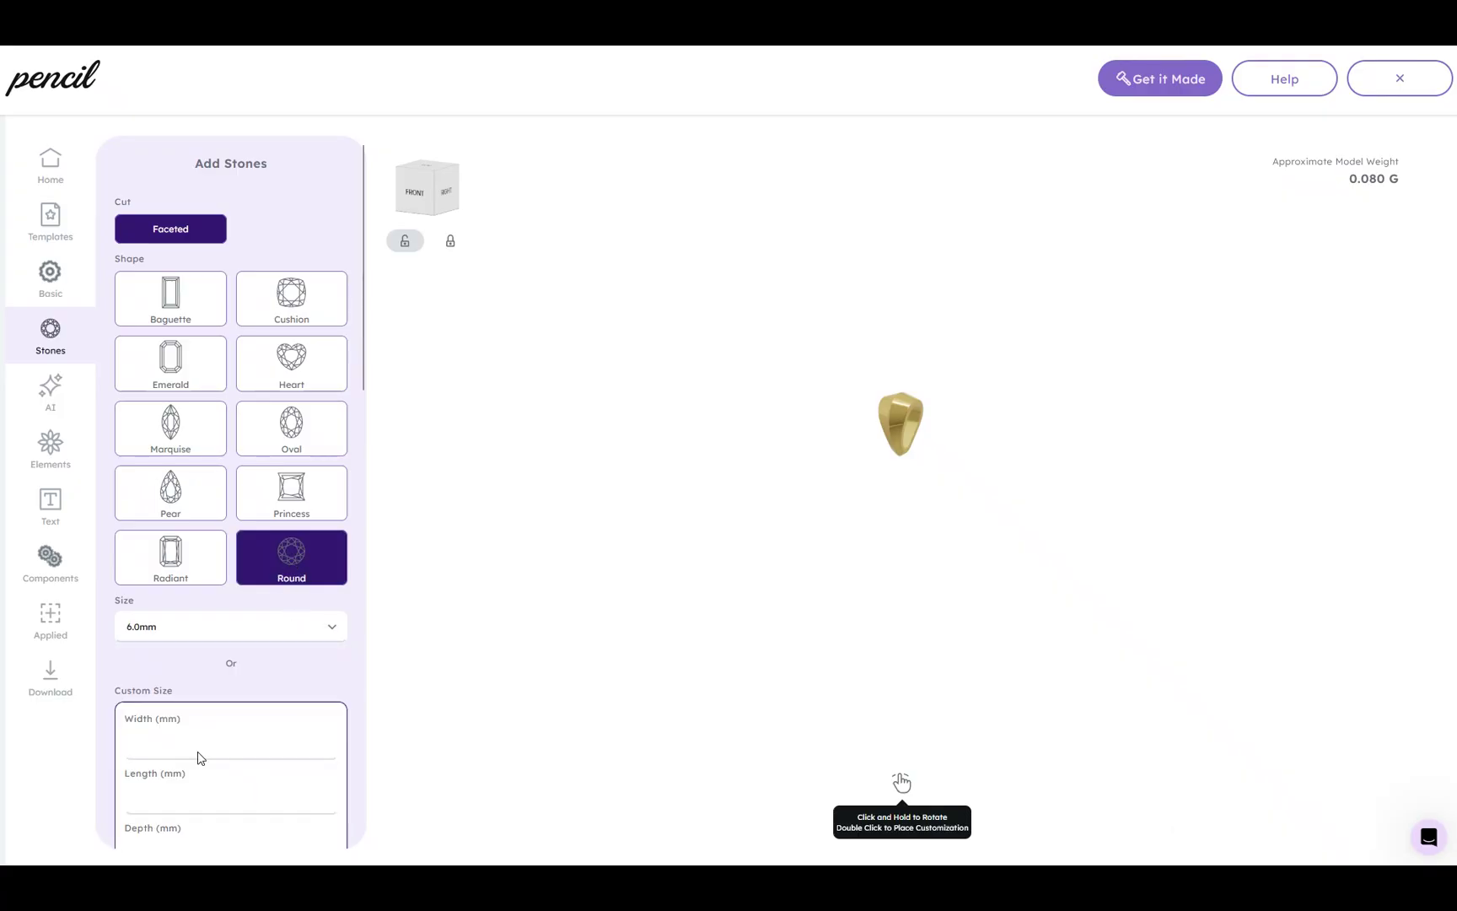
- Choose the 4 Prong Basket setting with Diamond as the stone type, and place the stone on the centre point directly below the bail
scroll(340, 486, "down", 4)
scroll(340, 487, "down", 3)
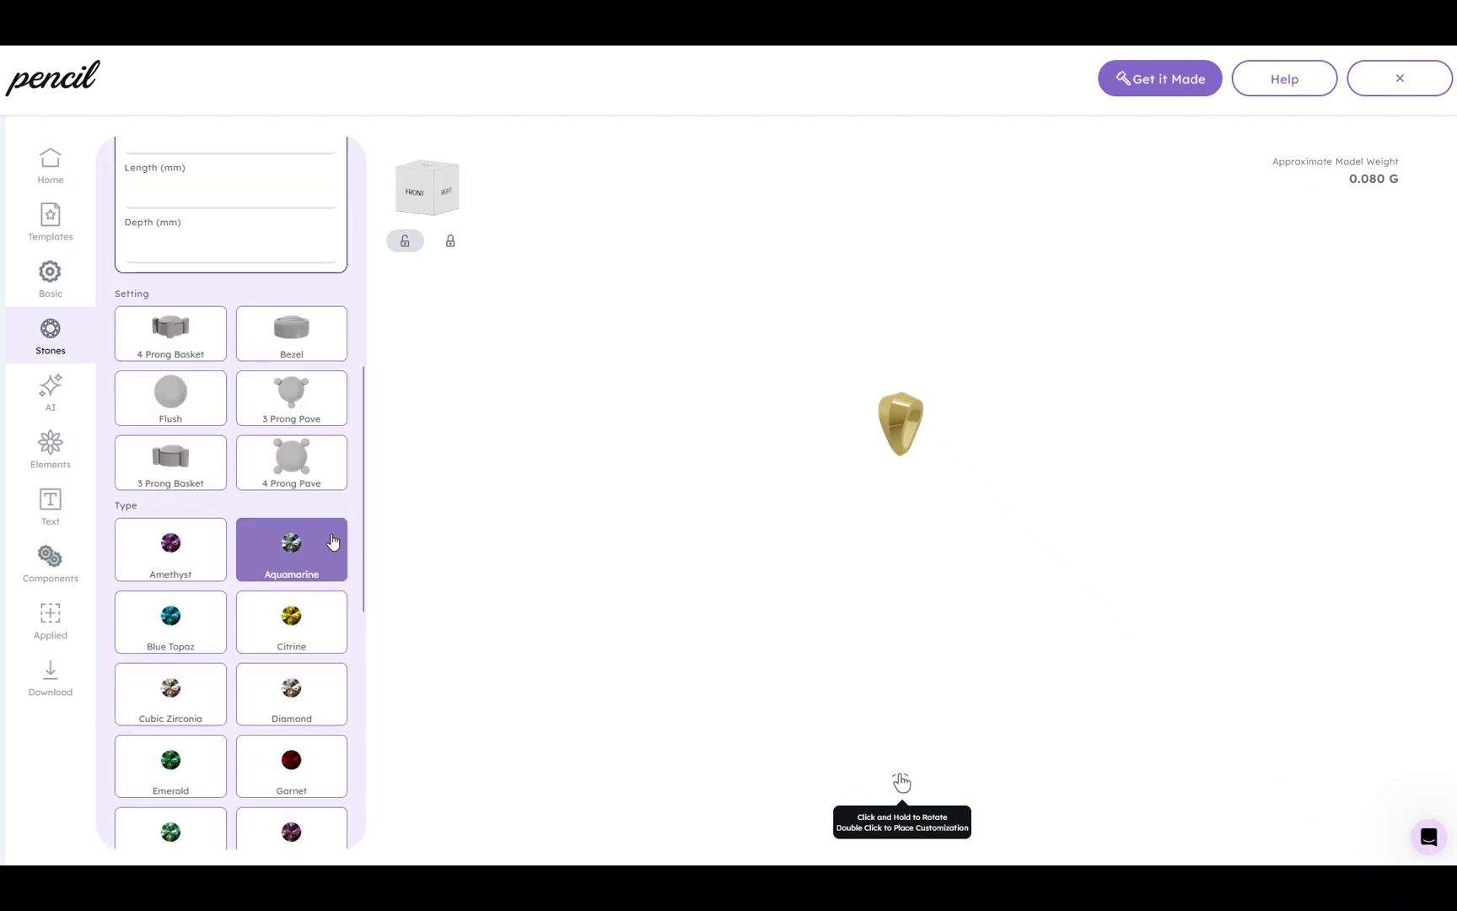
left_click(157, 332)
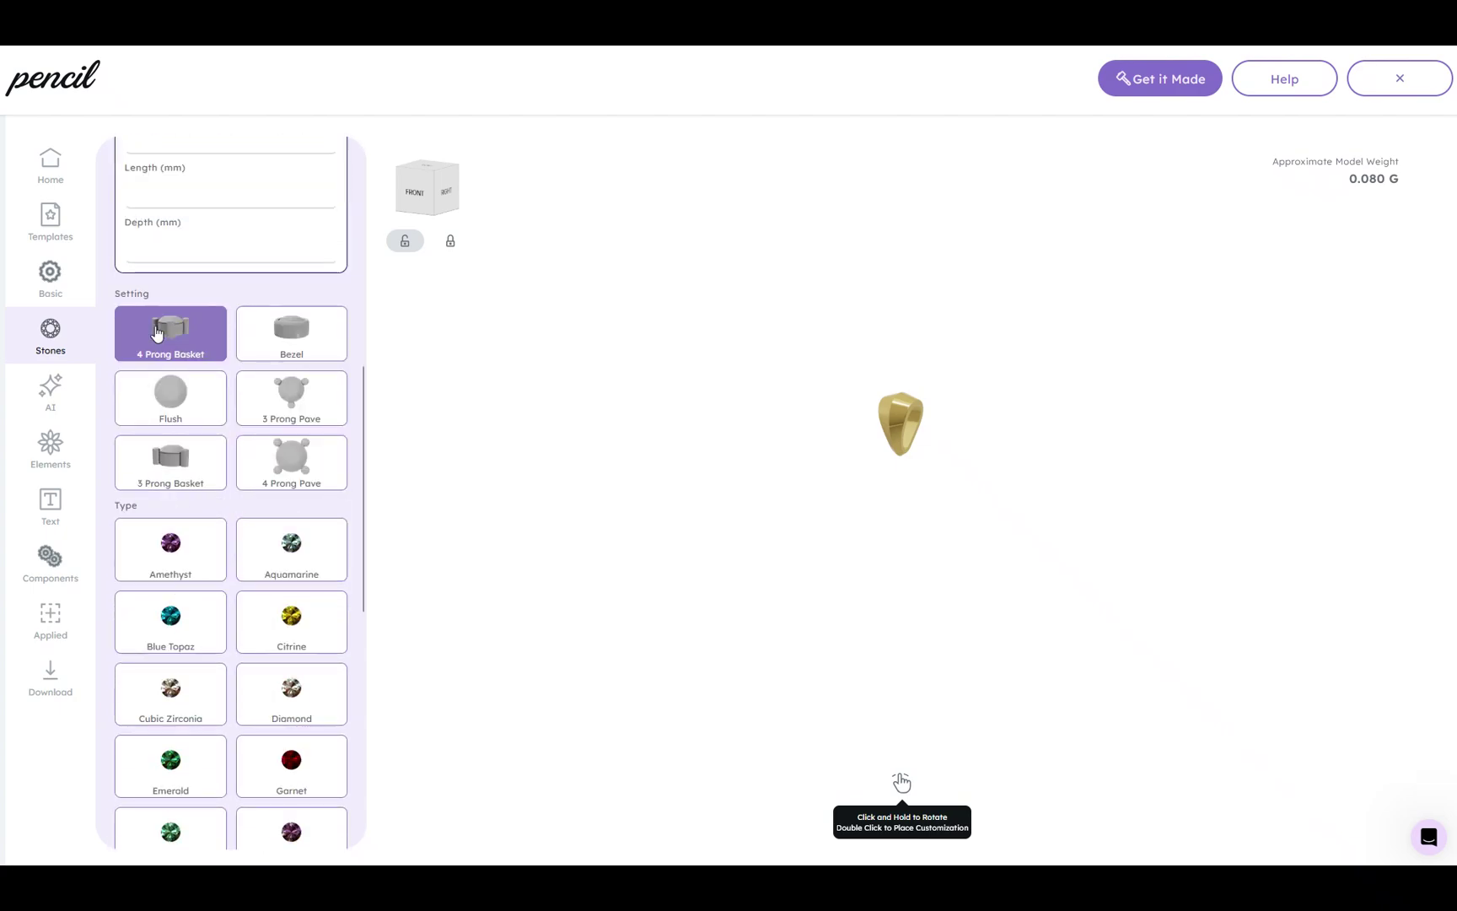
left_click(161, 333)
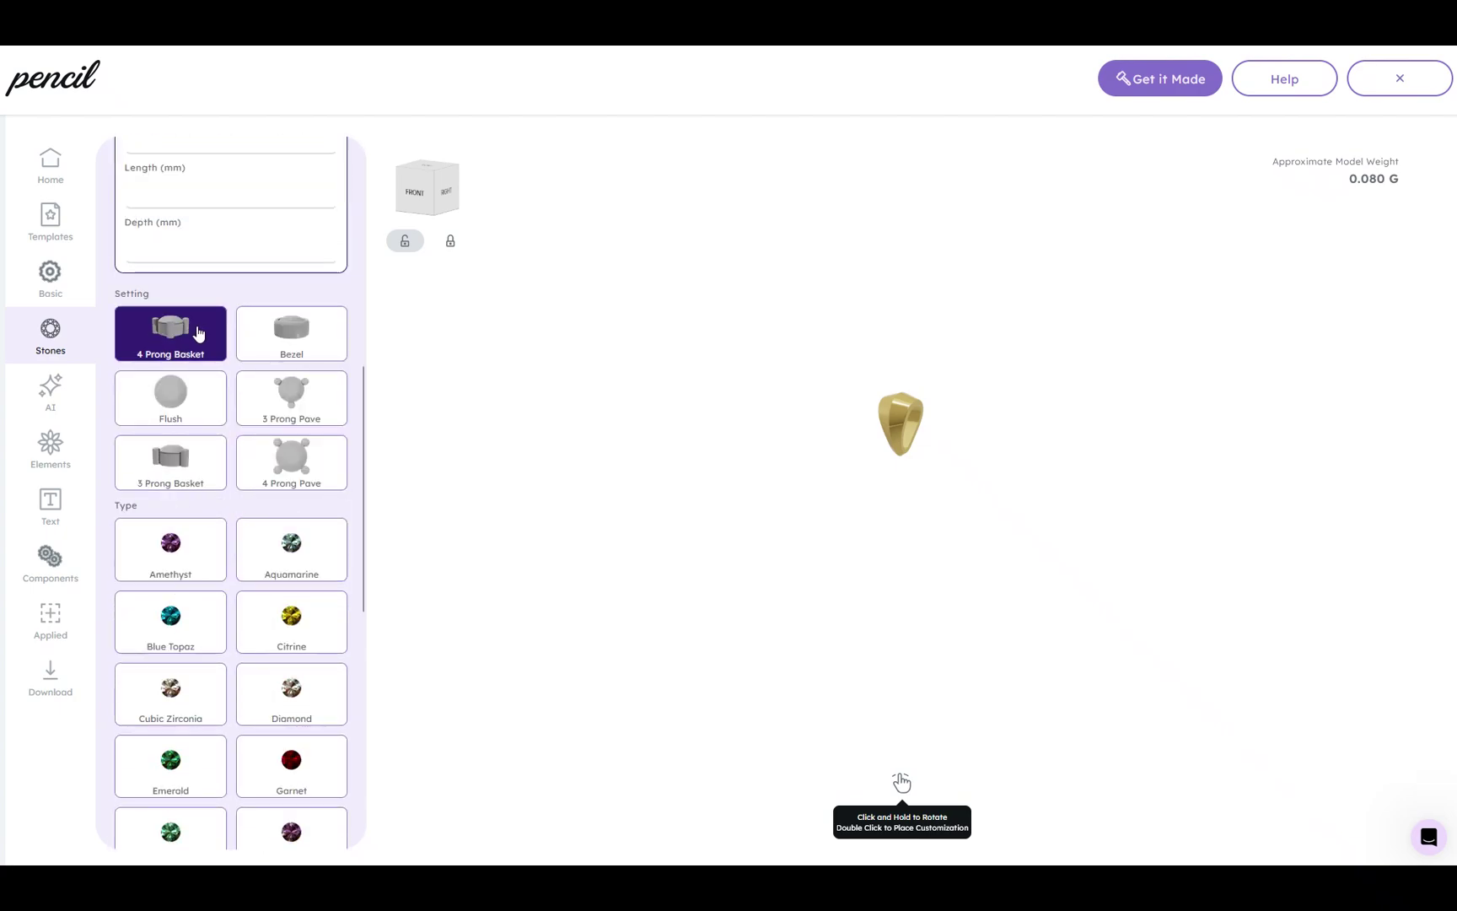
left_click(307, 706)
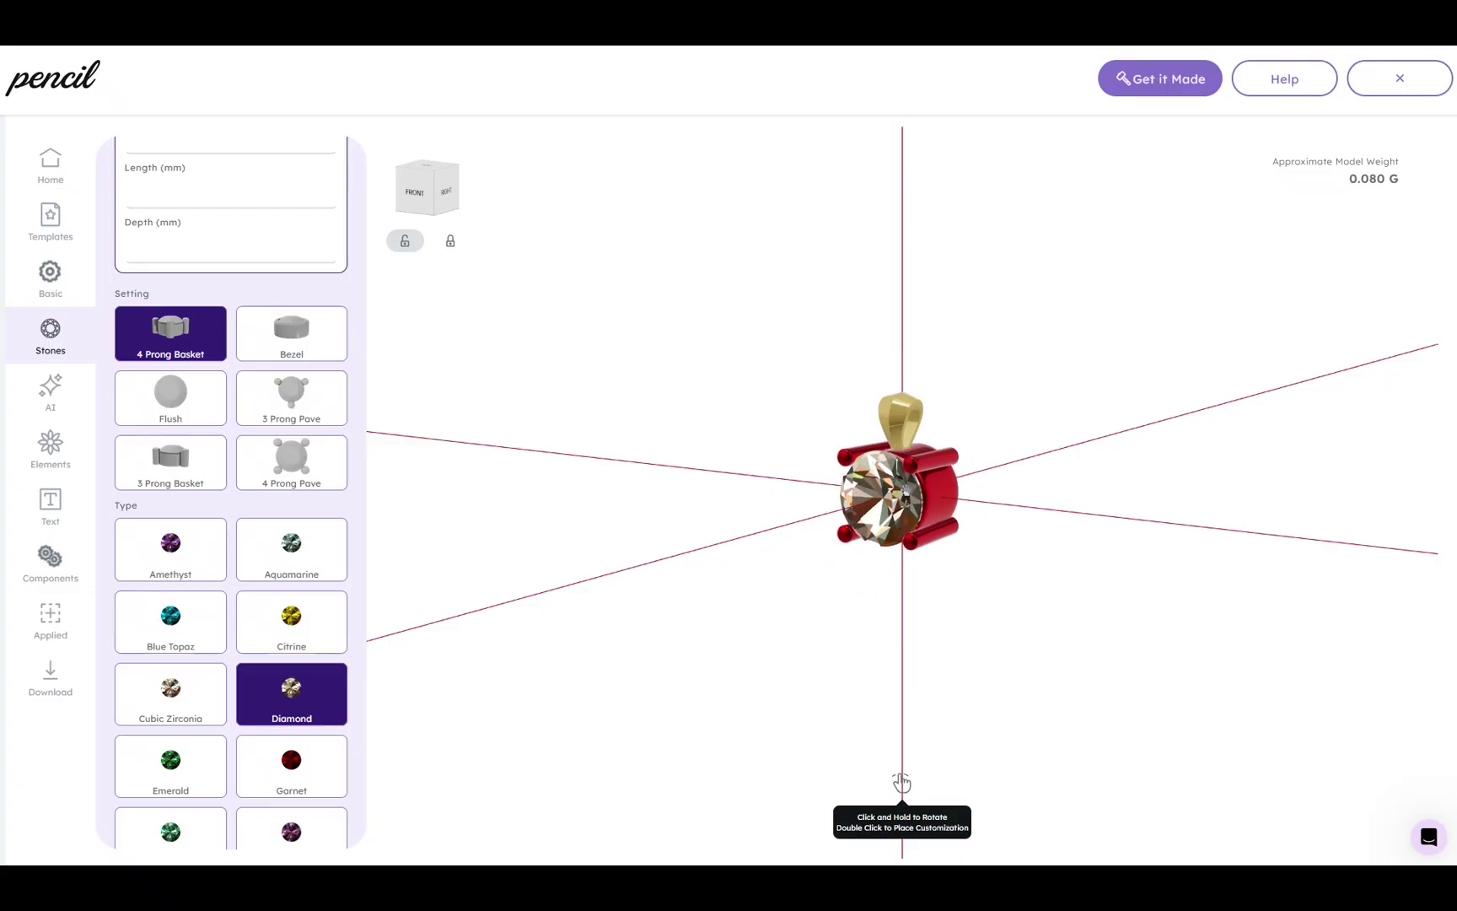
key("Escape")
- Fine-tune the height of the Knife Edge Tapered bail so it joins the round diamond's basket, and apply the move
left_click_drag(1059, 482, 784, 450)
left_click_drag(792, 513, 966, 521)
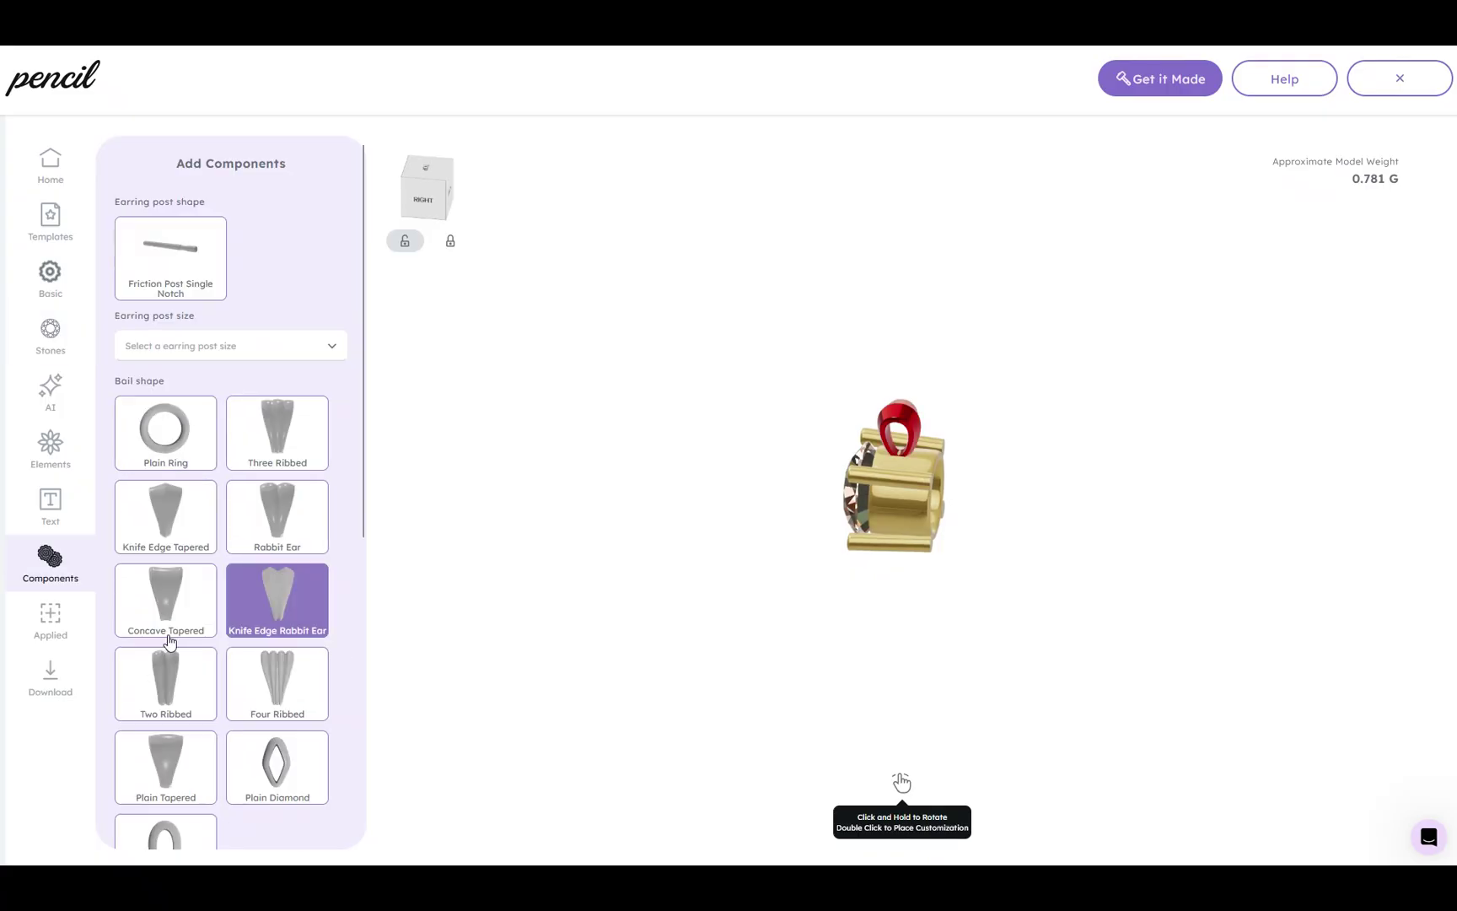
scroll(227, 619, "down", 6)
left_click(244, 751)
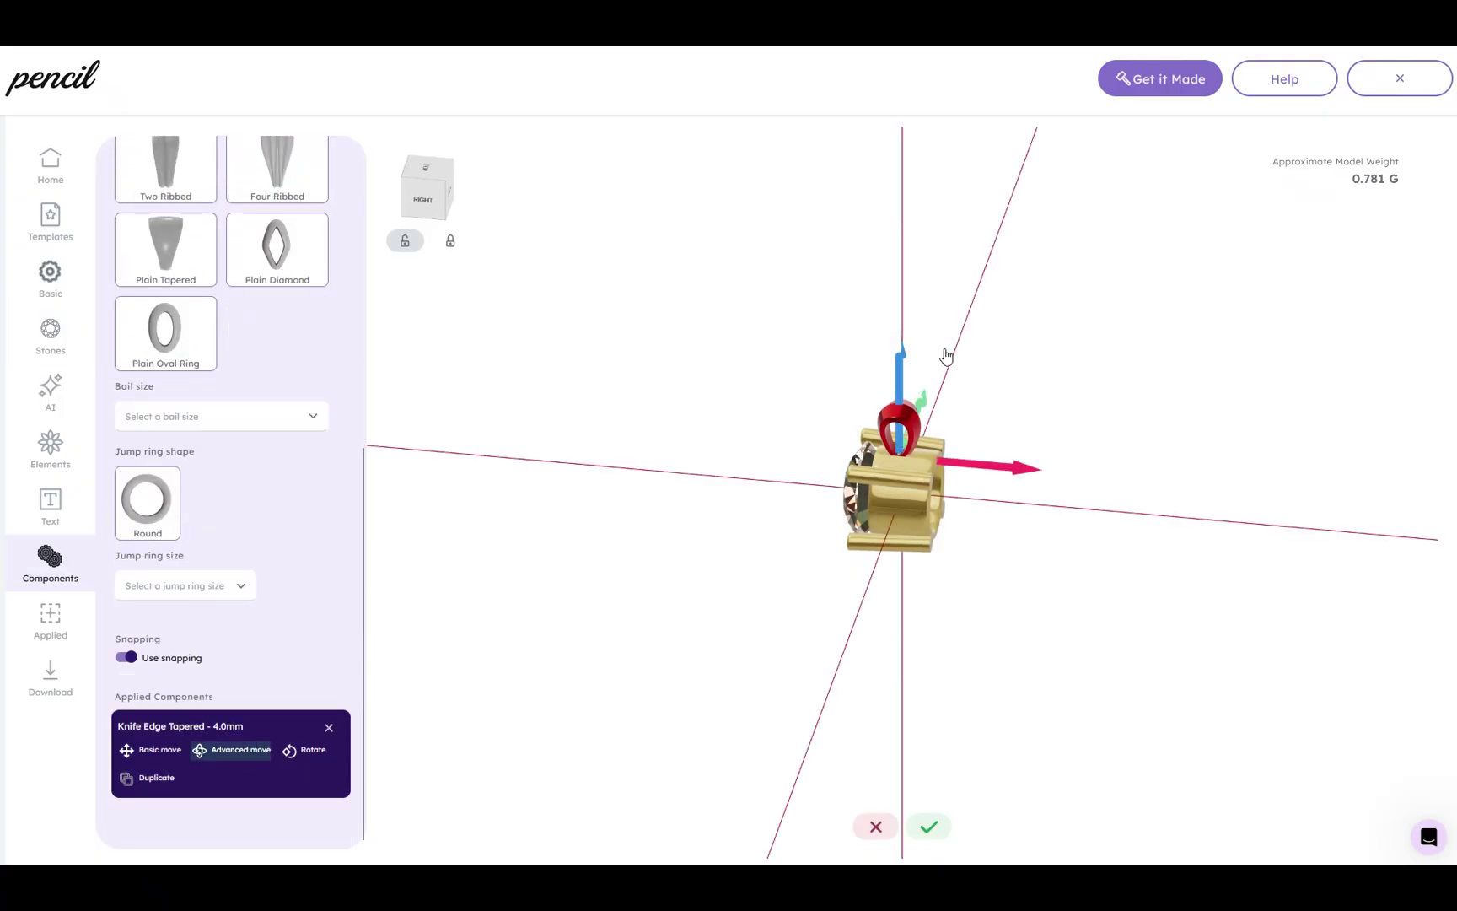
left_click_drag(901, 363, 899, 361)
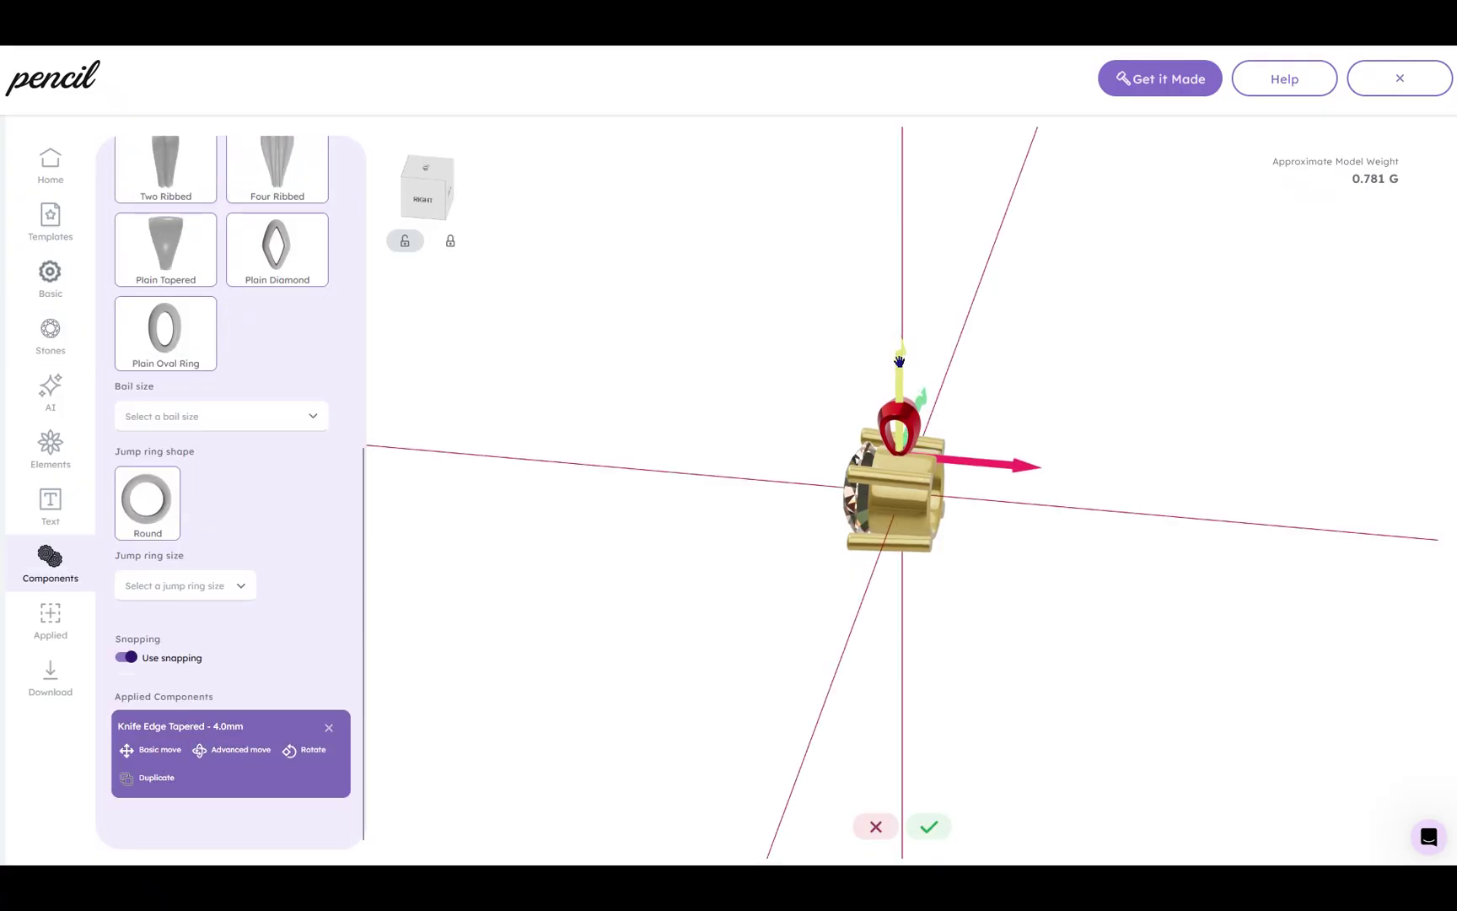
scroll(970, 363, "up", 4)
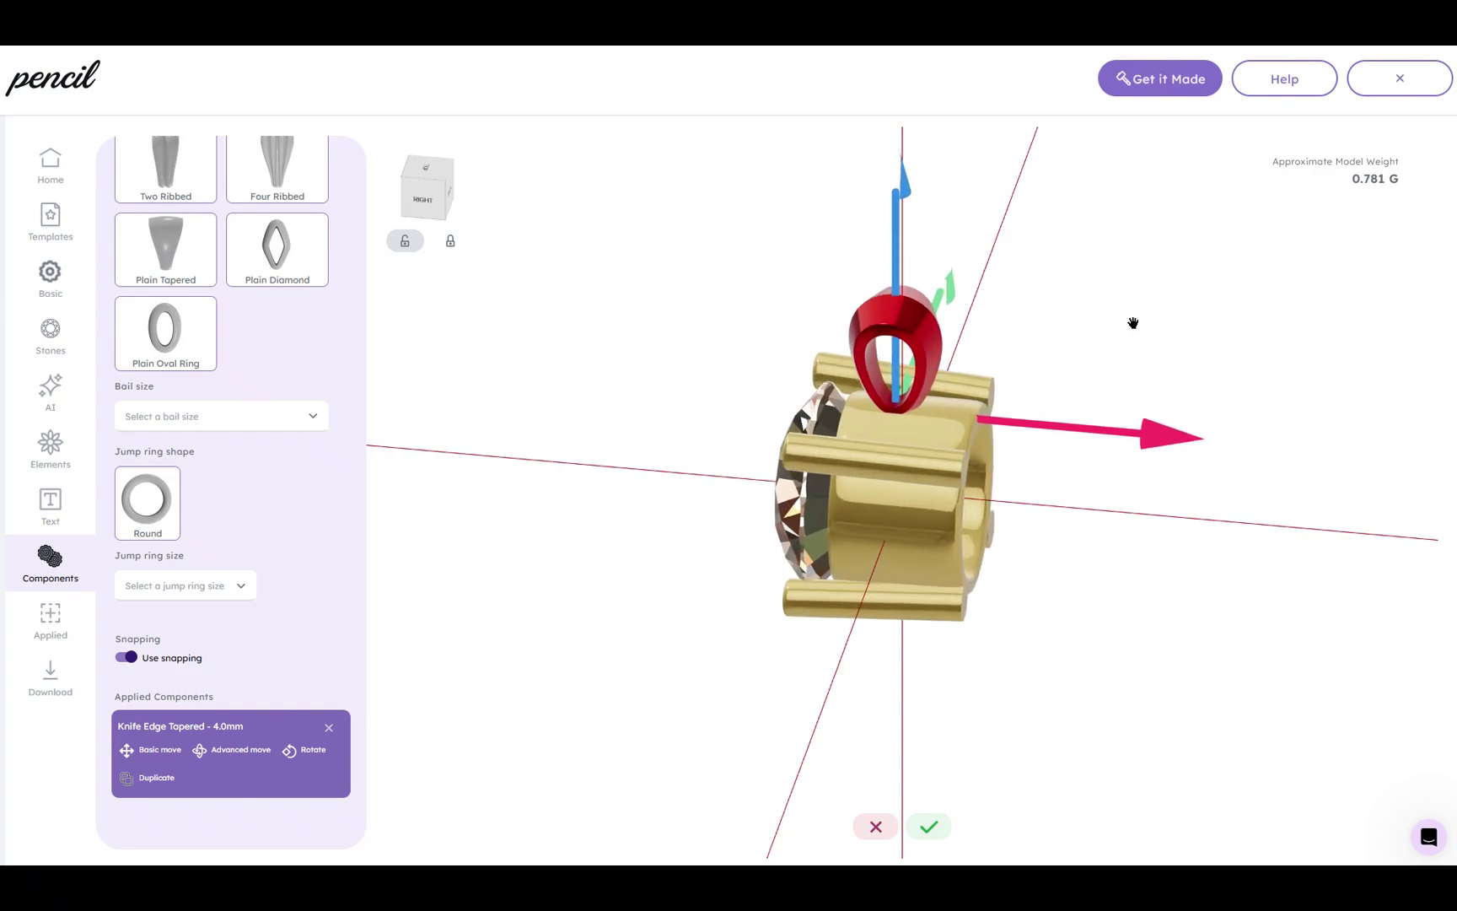
left_click_drag(1148, 332, 1005, 297)
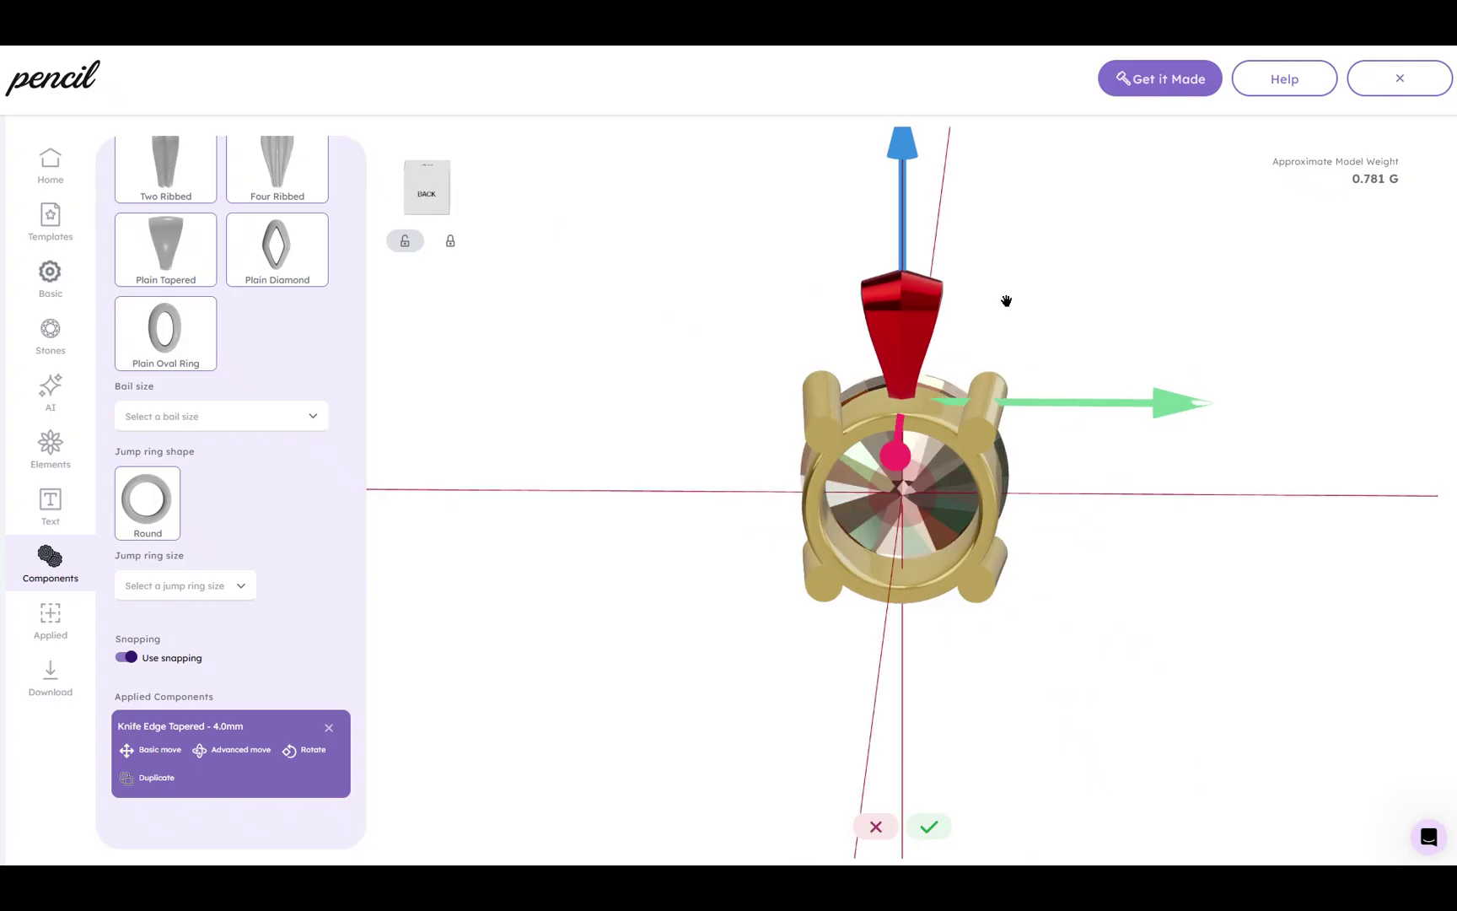
left_click(929, 827)
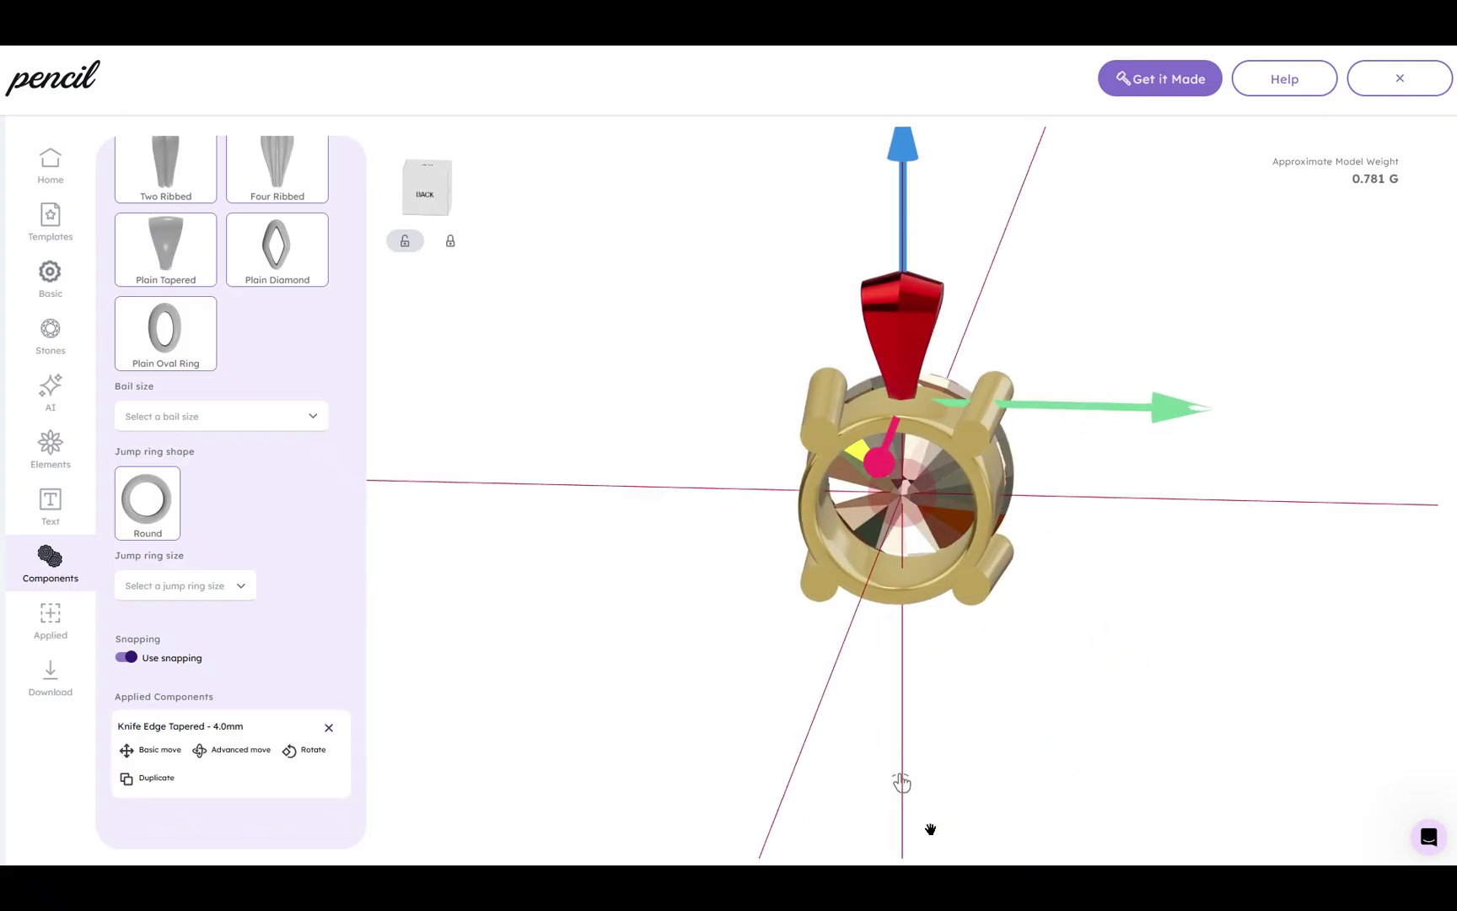
- Rename the duplicated design as Diamond Round Pendant and save the name
left_click(69, 284)
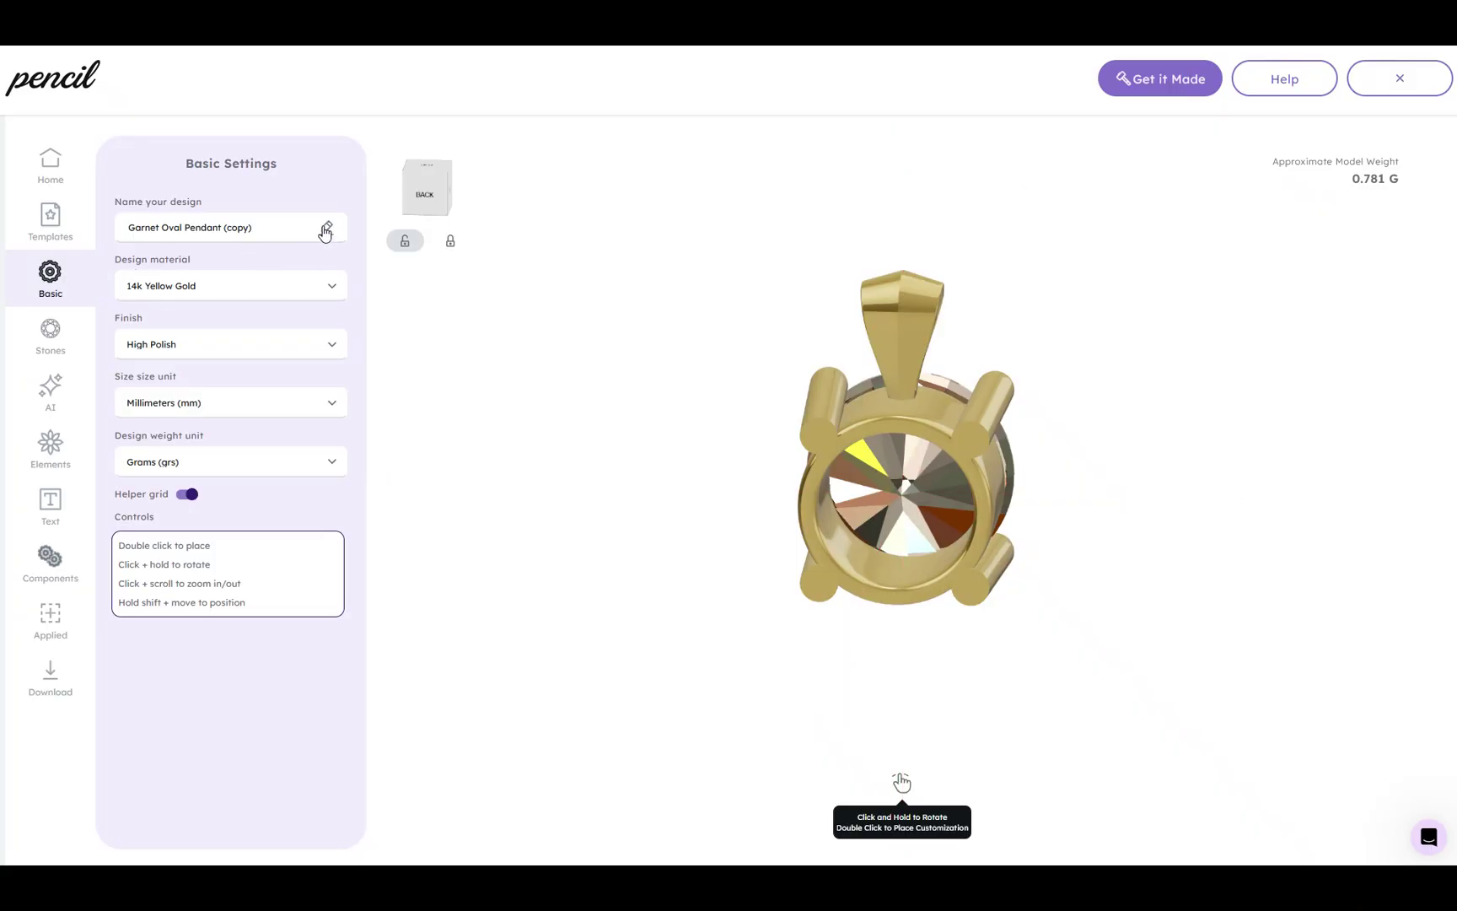
left_click(328, 228)
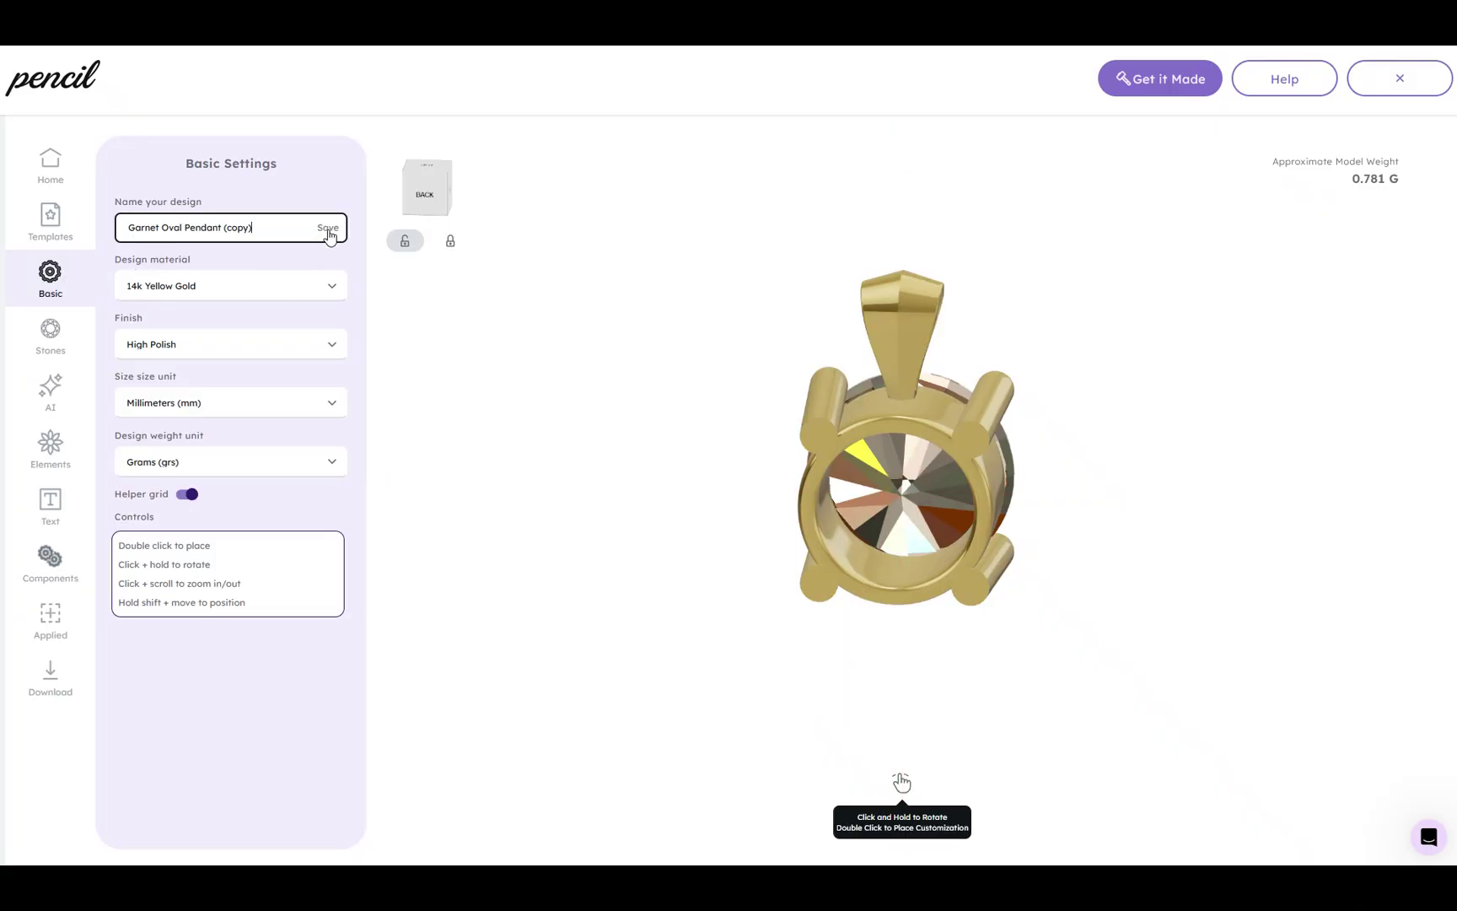
left_click(329, 233)
left_click(328, 232)
left_click_drag(253, 228, 120, 227)
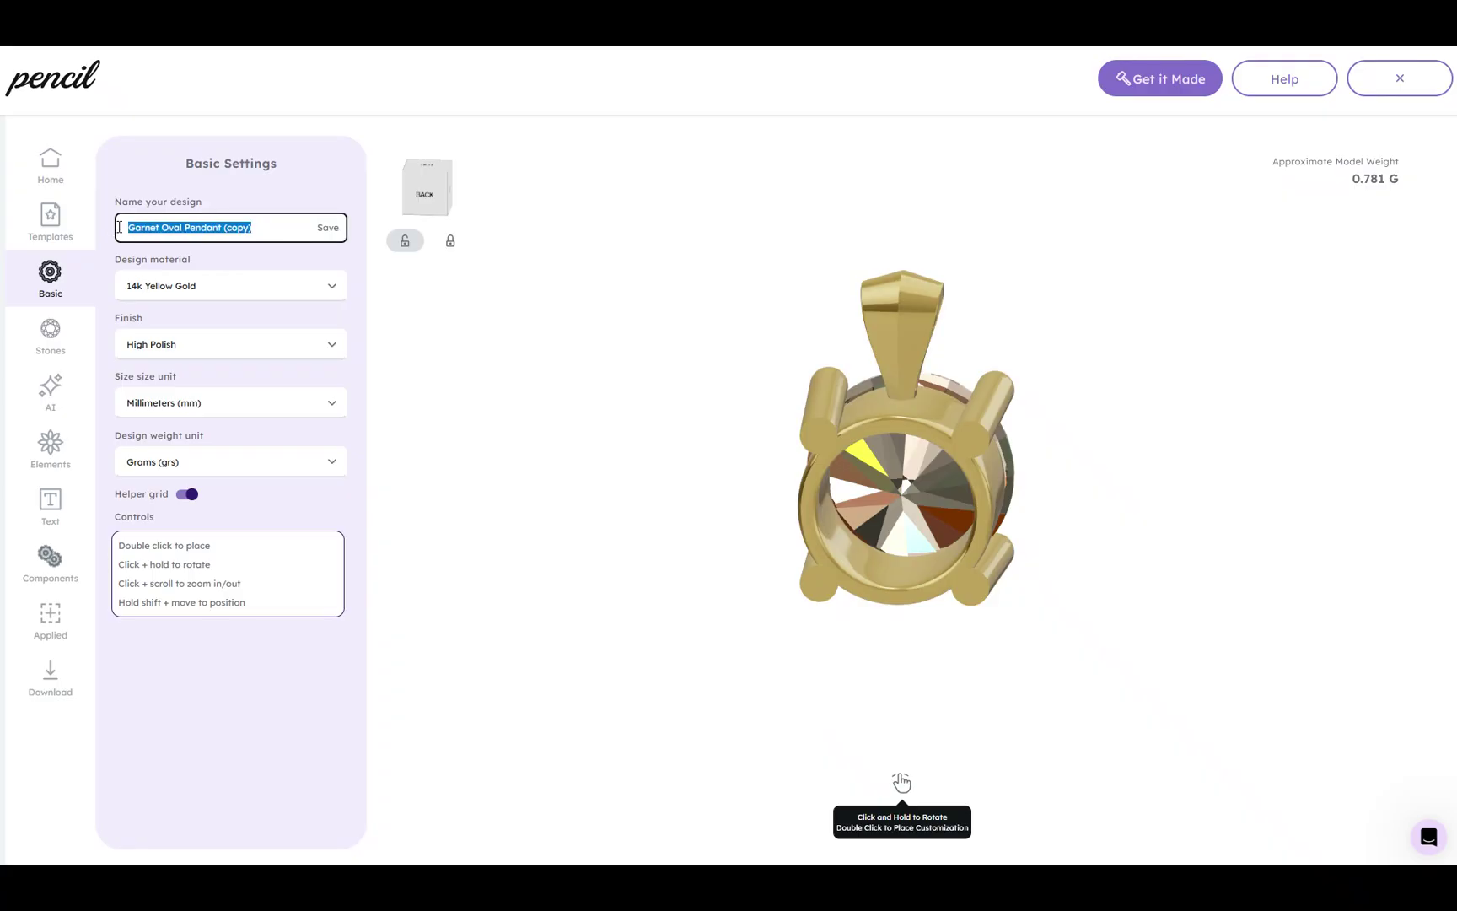
type("Diamkond ")
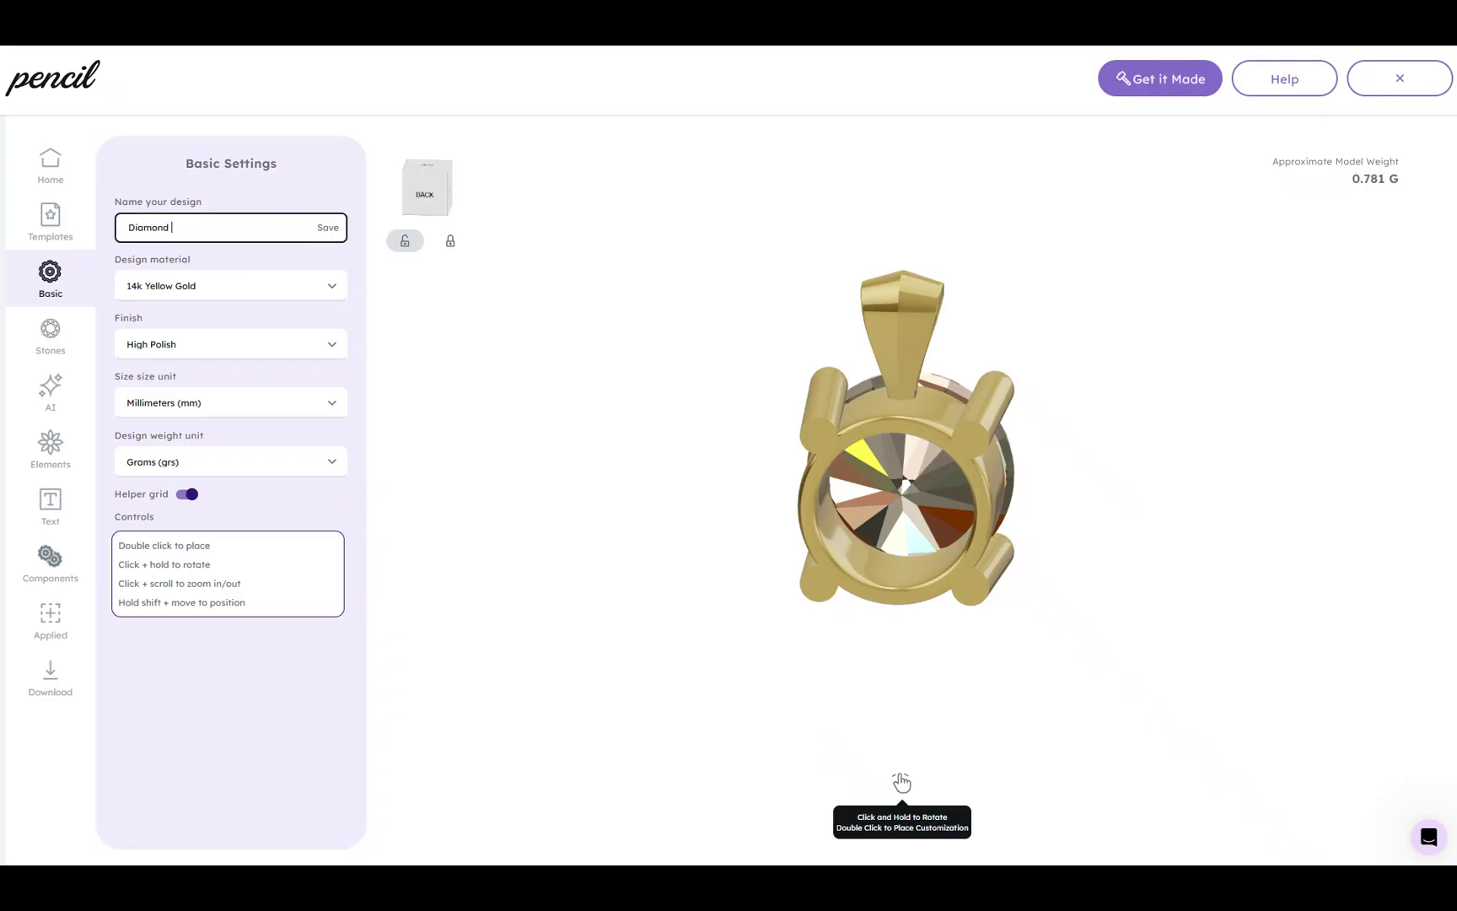
type("Round Pendant")
left_click(325, 228)
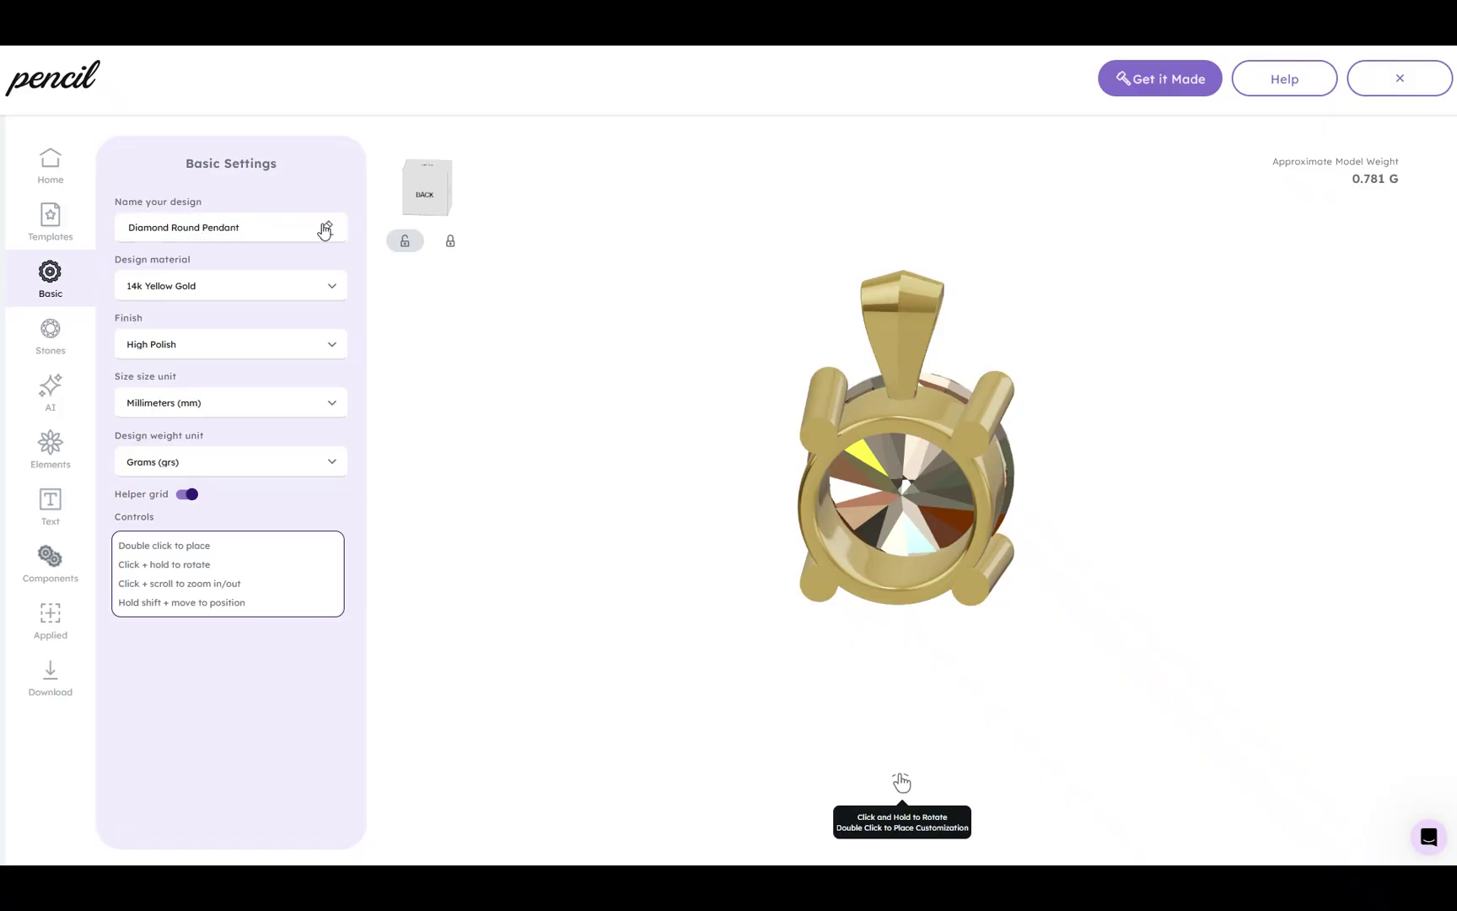
mouse_move(622, 397)
left_mouse_down()
mouse_move(866, 404)
mouse_move(972, 385)
left_mouse_up()
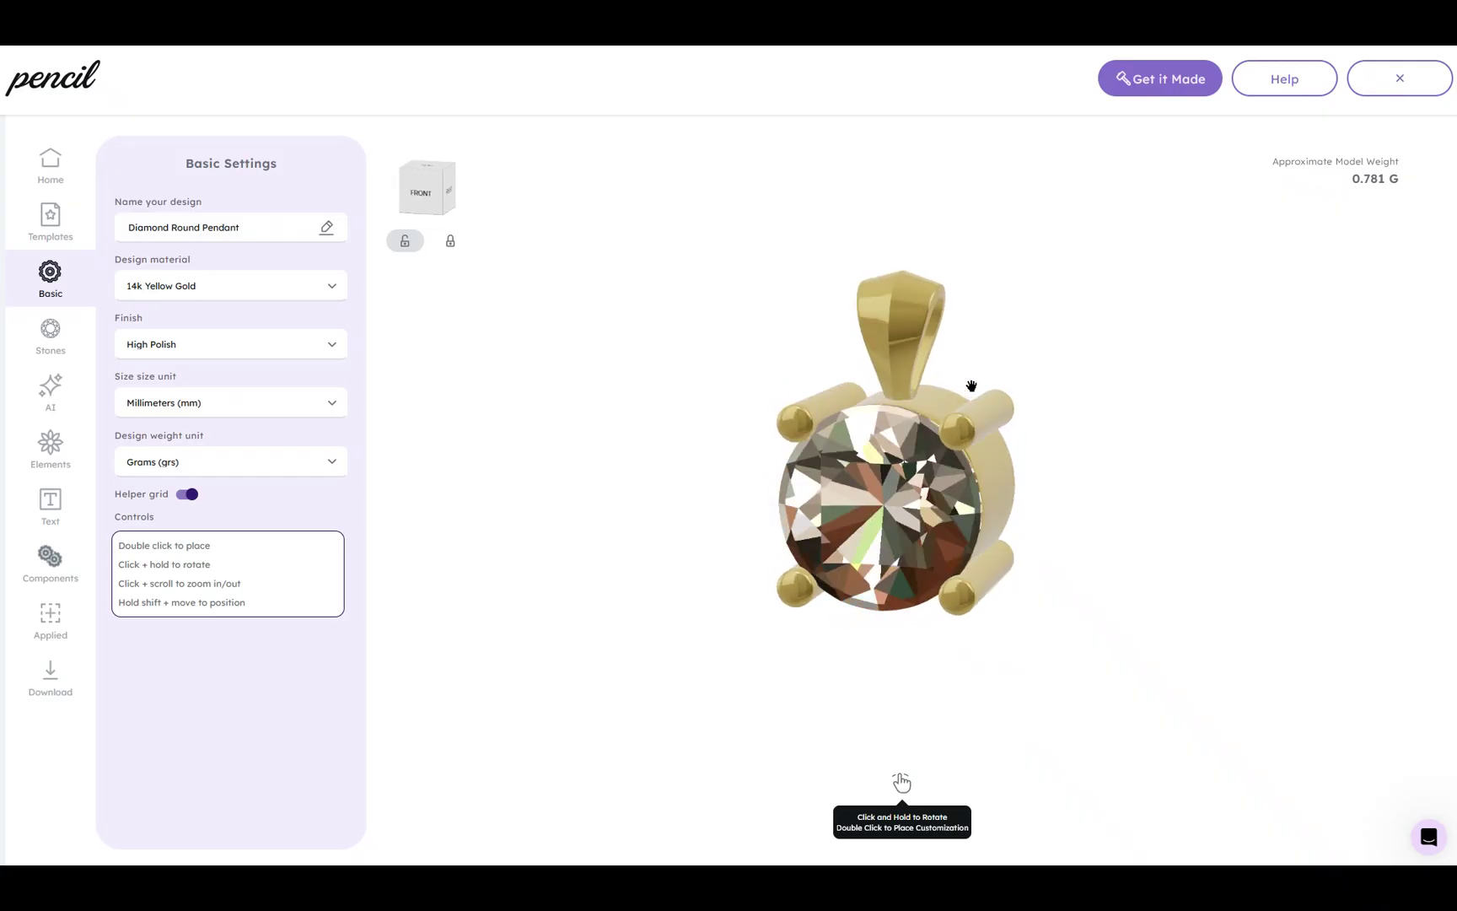
left_click_drag(517, 366, 542, 374)
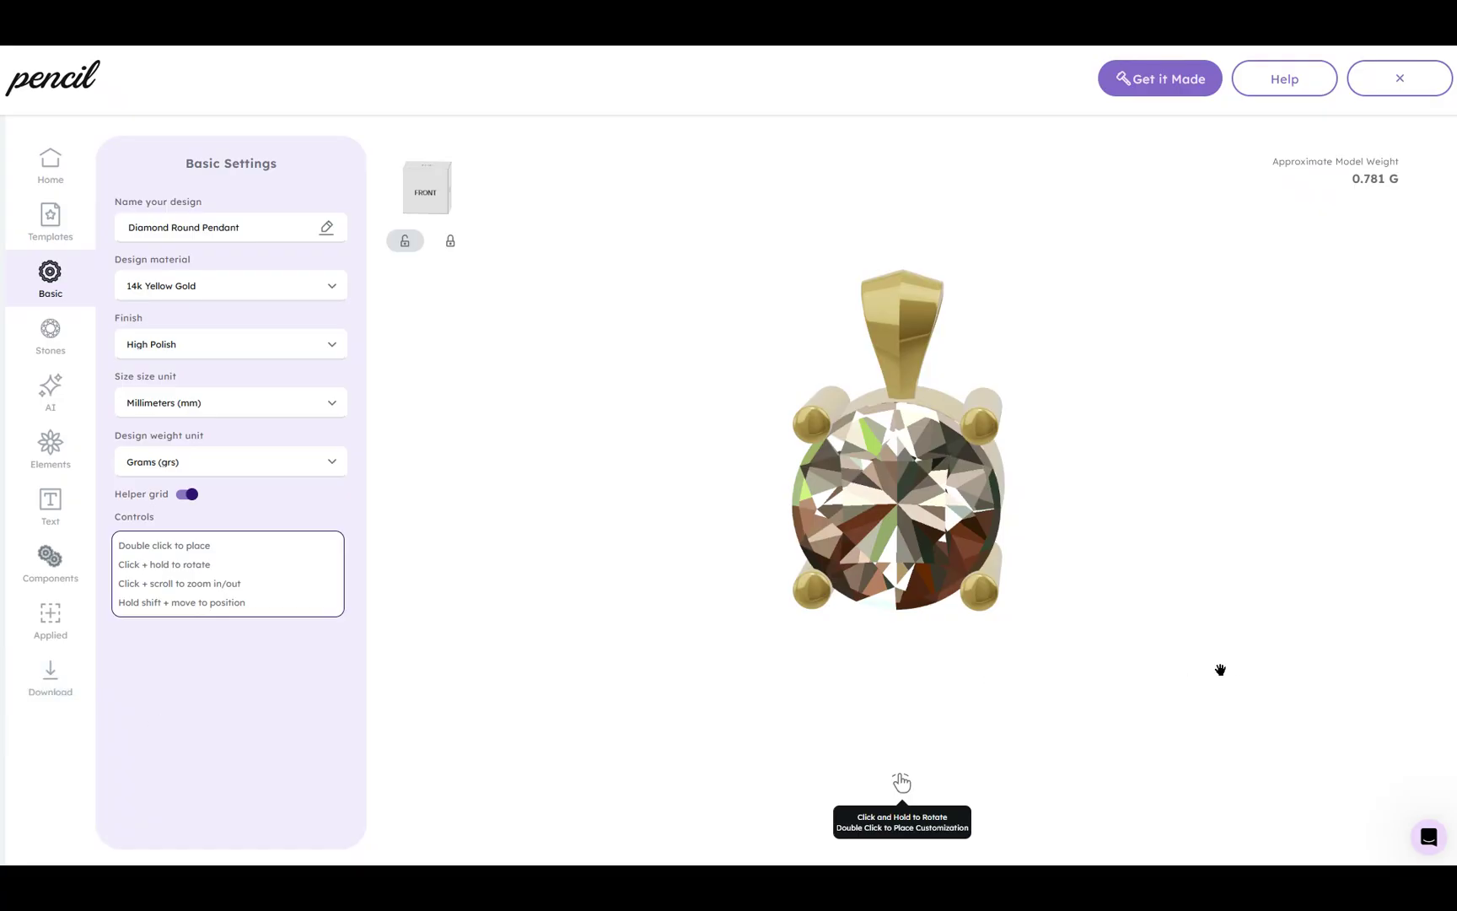
left_click_drag(1259, 667, 1217, 664)
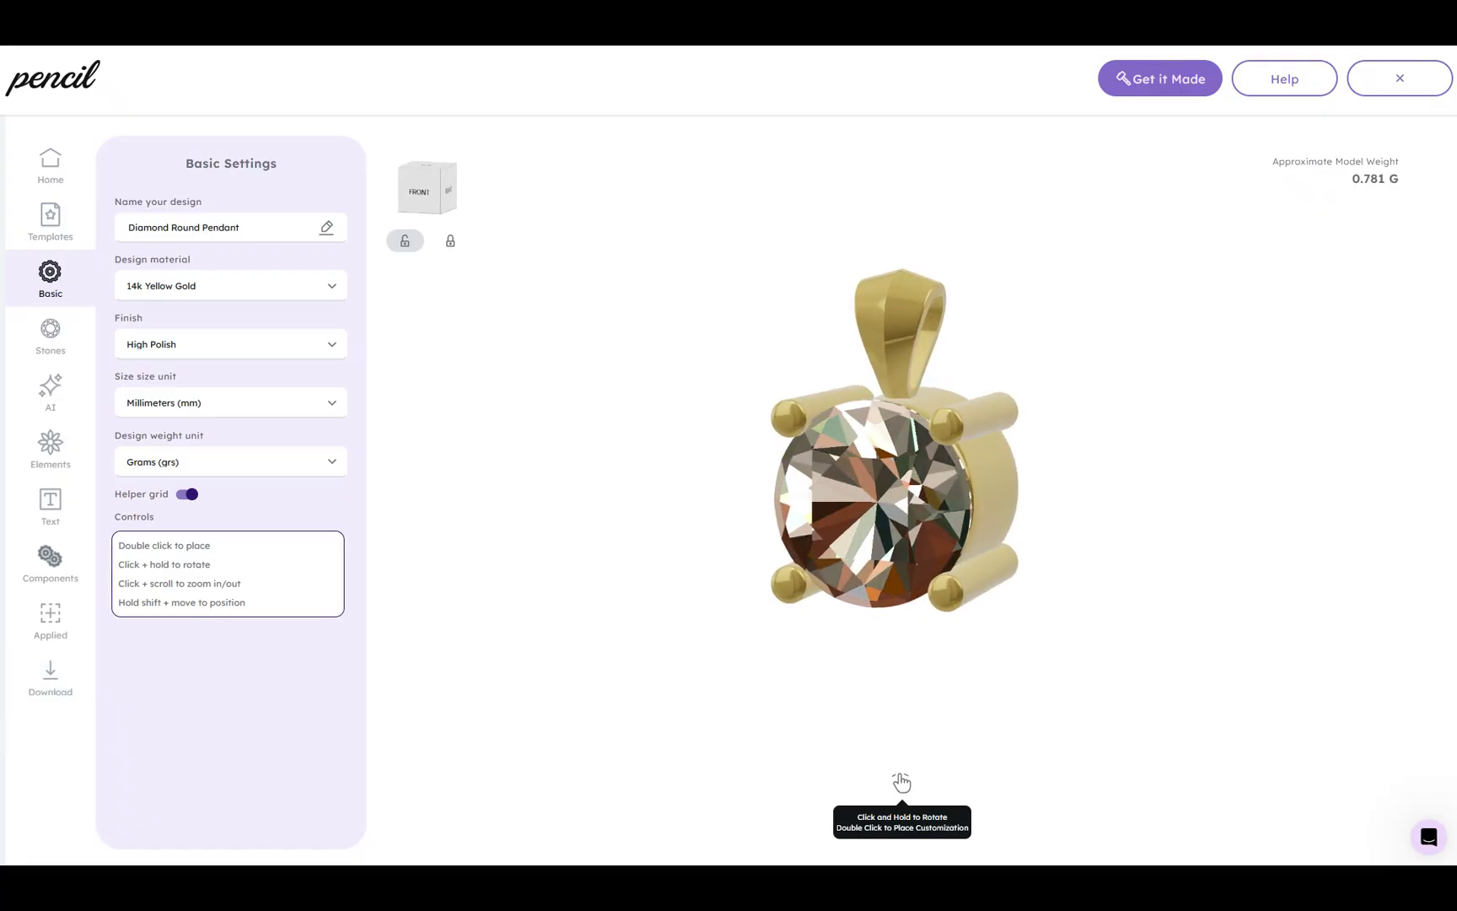